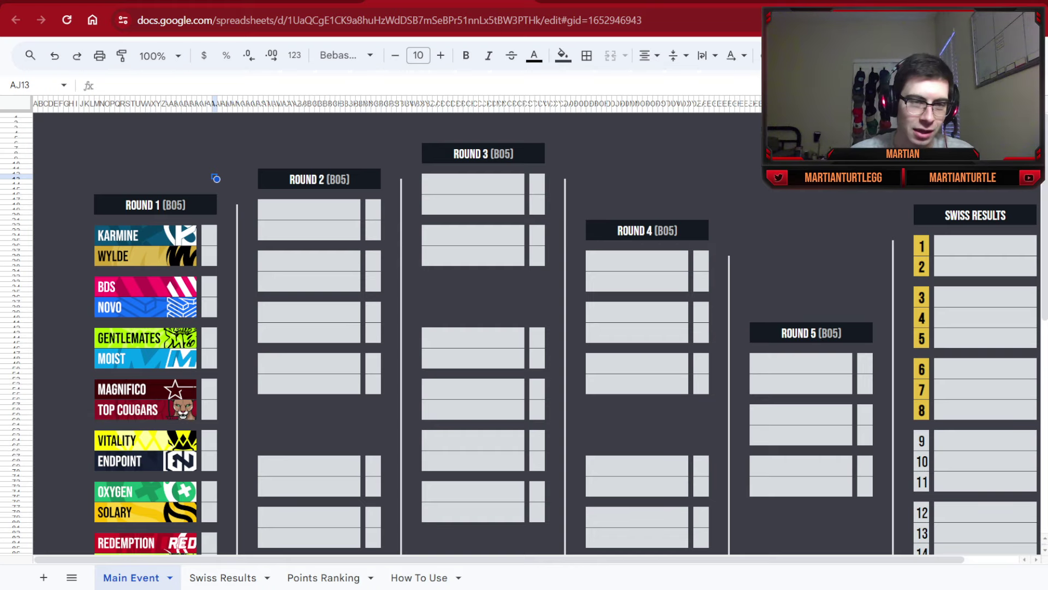
# - Look over the prediction sheet, its author's Twitter profile and the Top 16 team rosters on the Liquipedia qualifier page
pyautogui.scroll(-3, 216, 178)
pyautogui.scroll(3, 216, 178)
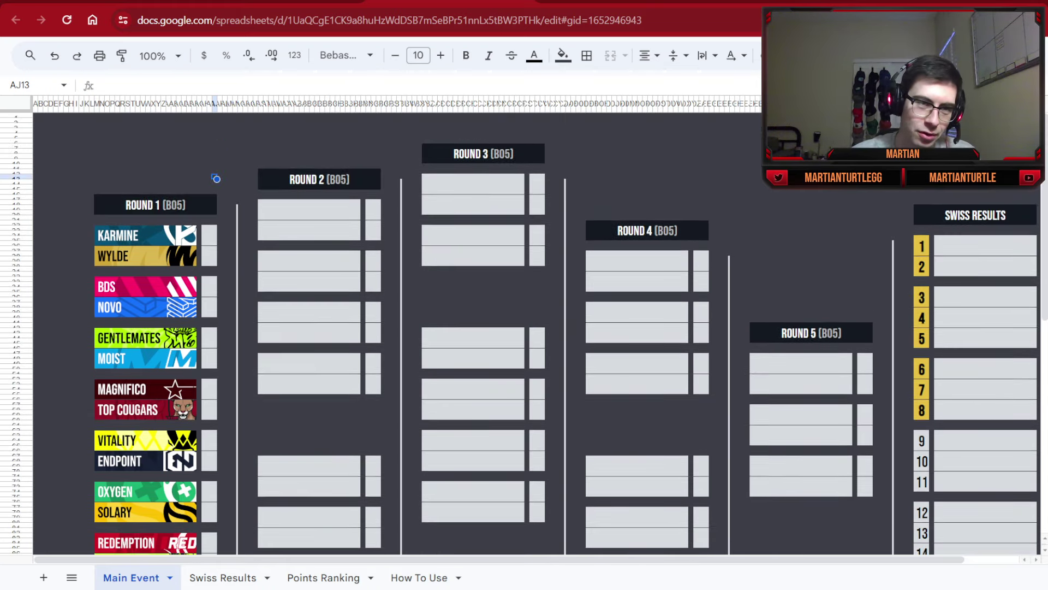
pyautogui.click(154, 309)
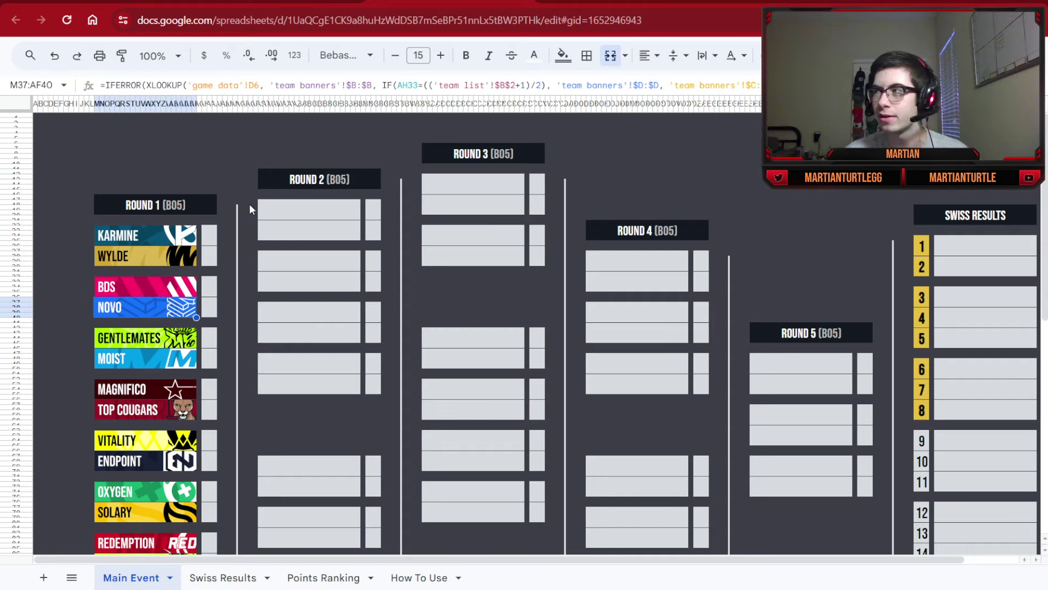
pyautogui.click(234, 1)
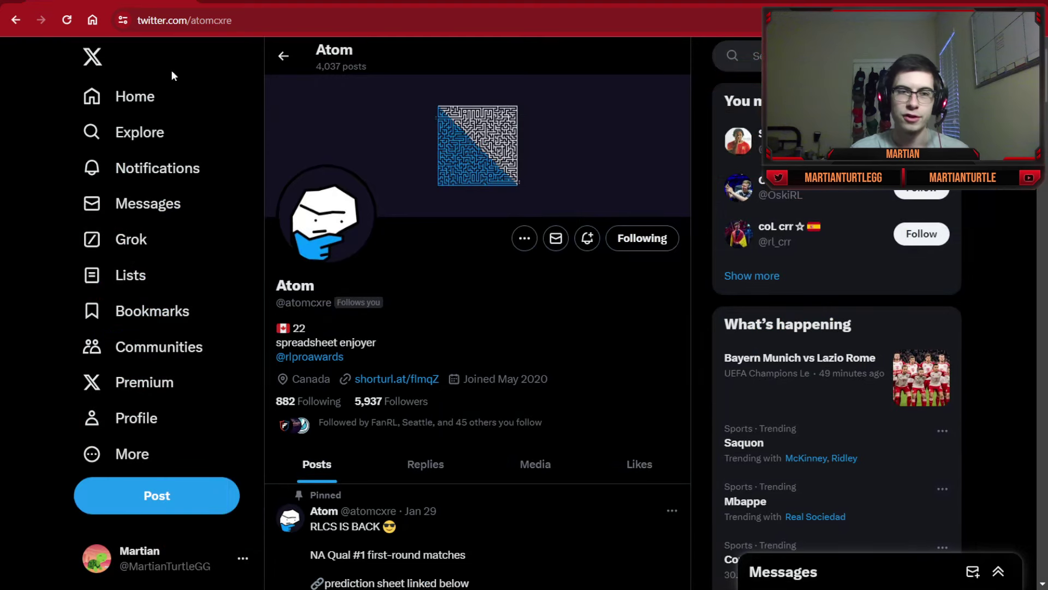
pyautogui.click(568, 2)
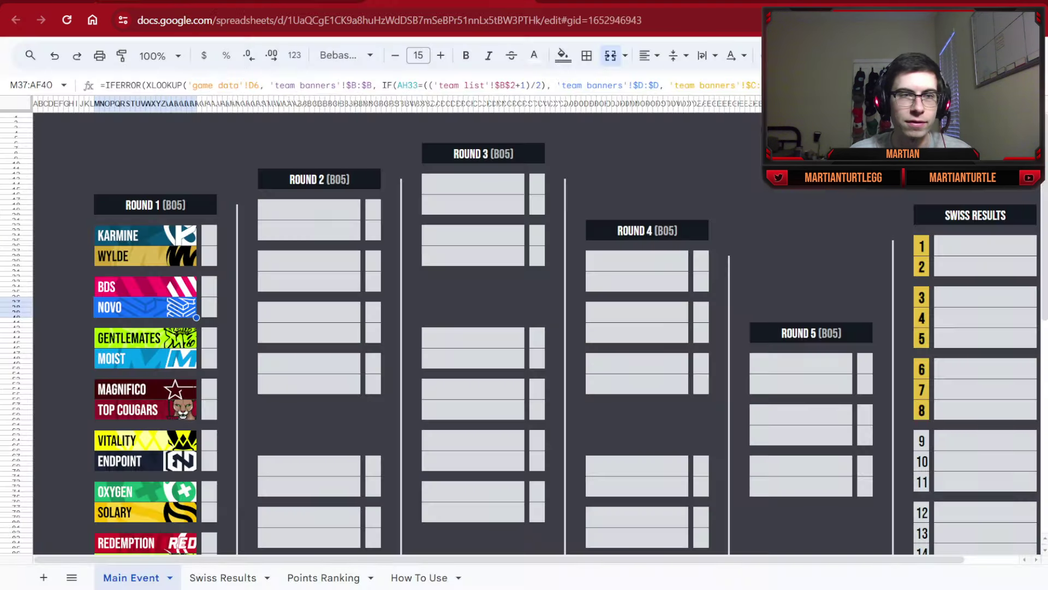
pyautogui.click(573, 2)
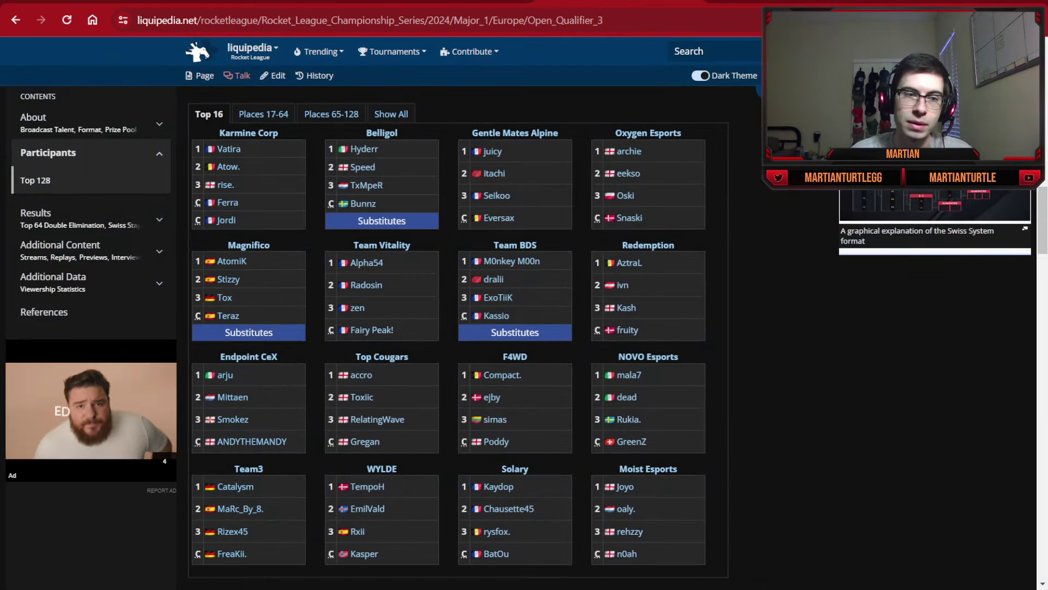
# - Back in the prediction sheet, enter a 3–0 Round 1 score for Karmine over Wylde
pyautogui.hotkey('ctrl', 'Tab')
pyautogui.click(212, 240)
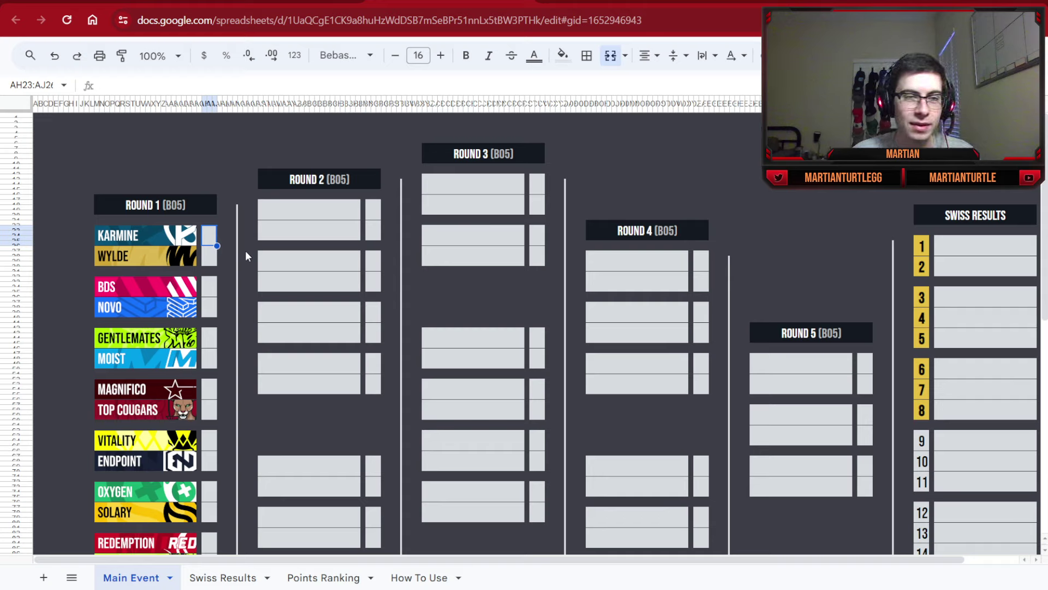
pyautogui.hotkey('ctrl', 'Tab')
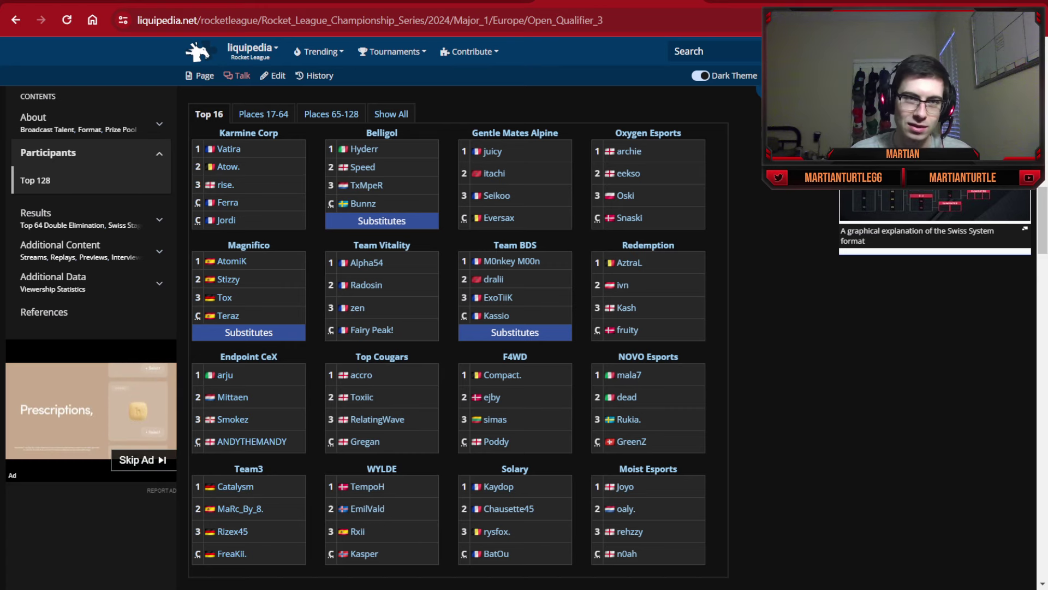
pyautogui.hotkey('ctrl', 'Tab')
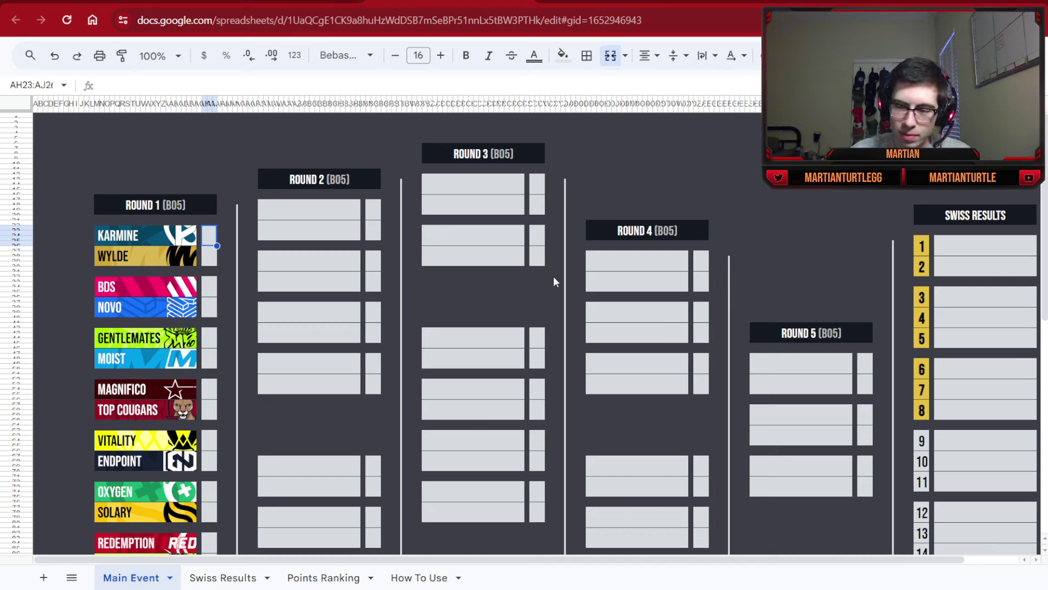
pyautogui.write('3')
pyautogui.press('Return')
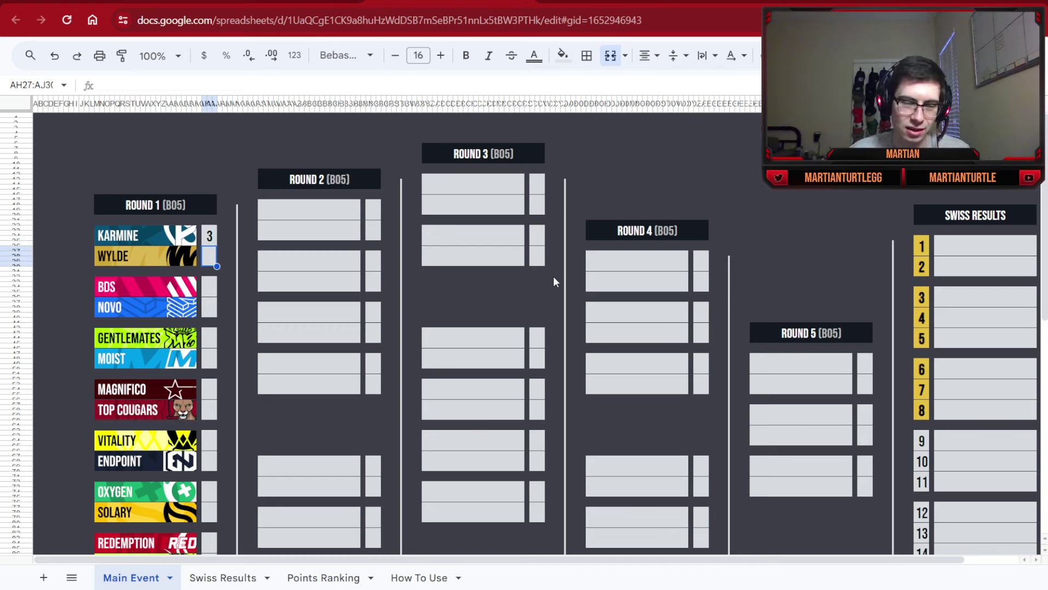
pyautogui.write('0')
pyautogui.press('Return')
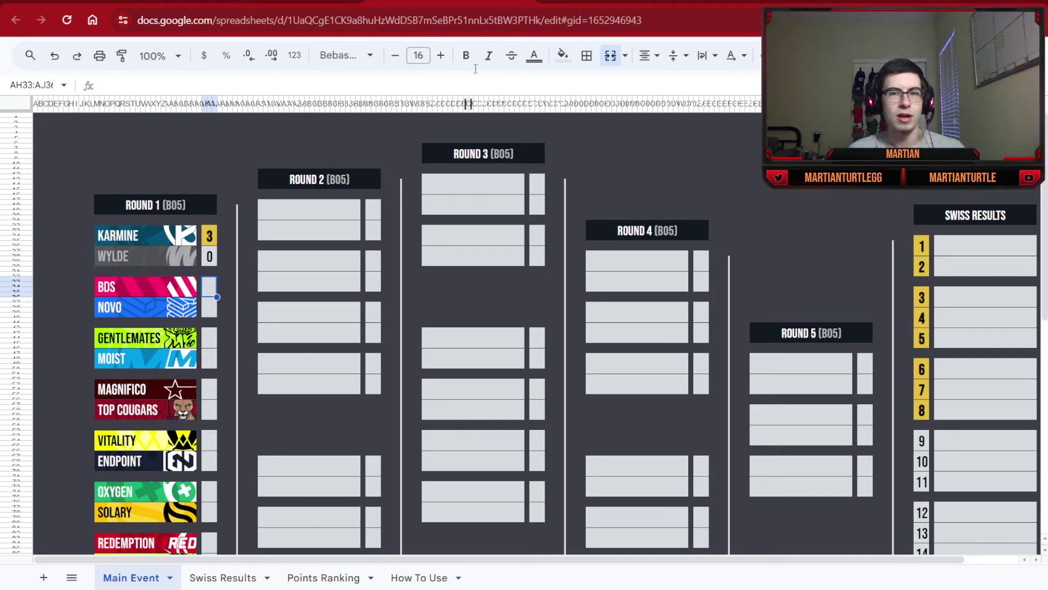
# - Check the Liquipedia rosters and enter a 3–0 Round 1 score for BDS over Novo in the sheet
pyautogui.hotkey('ctrl', 'Tab')
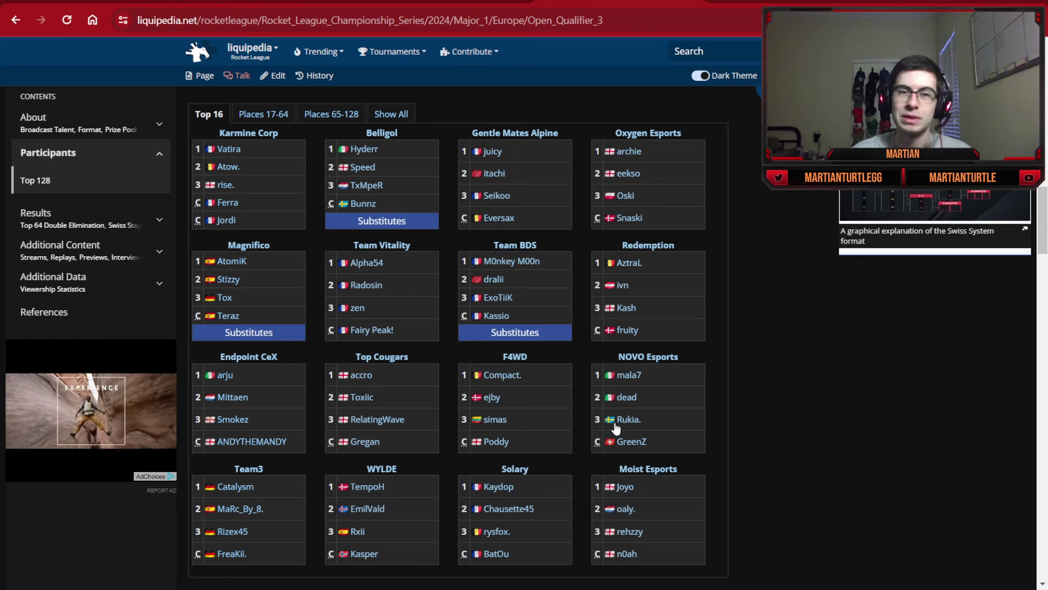
pyautogui.click(466, 2)
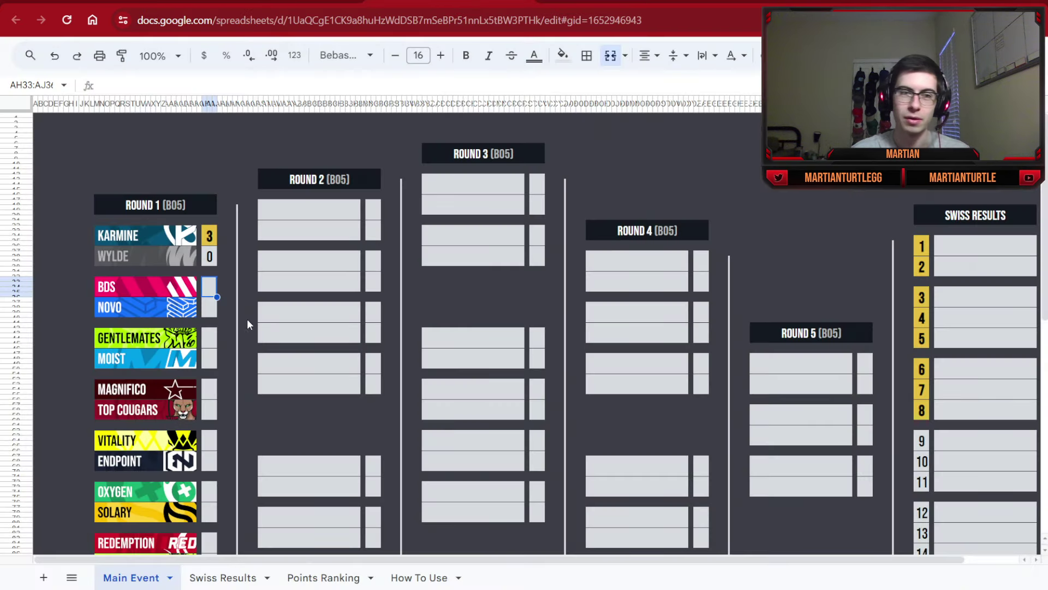
pyautogui.write('3')
pyautogui.press('Return')
pyautogui.write('0')
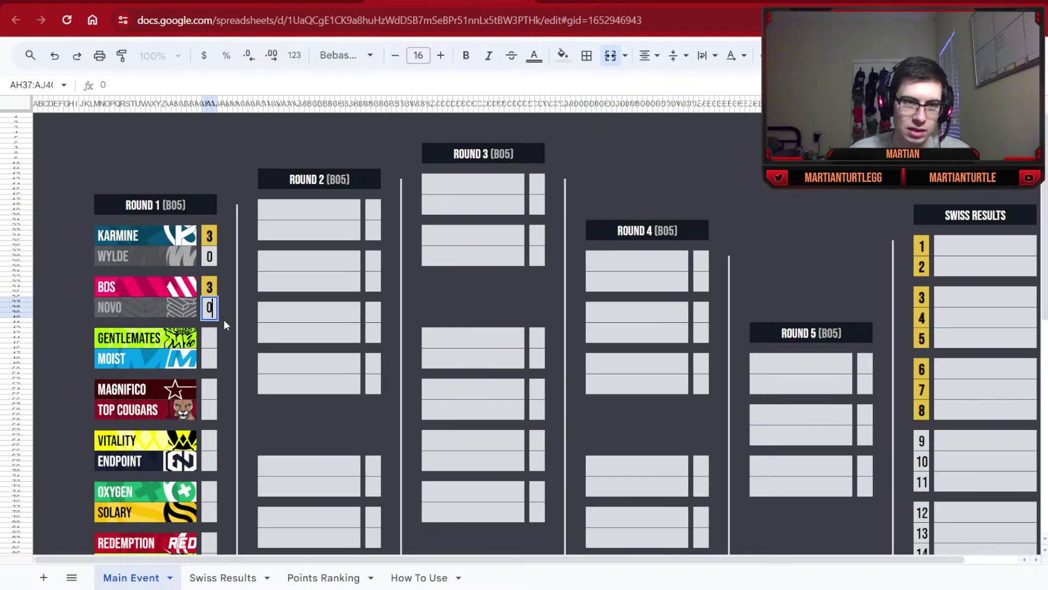
pyautogui.click(210, 345)
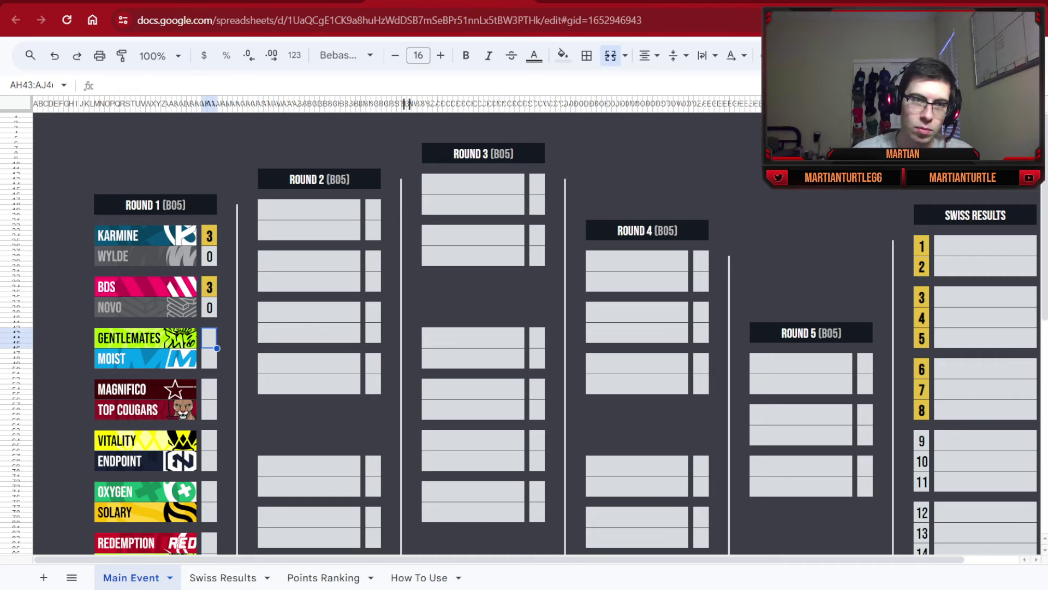
# - Enter a 3–2 Round 1 score for Gentlemates over Moist
pyautogui.scroll(-2, 244, 343)
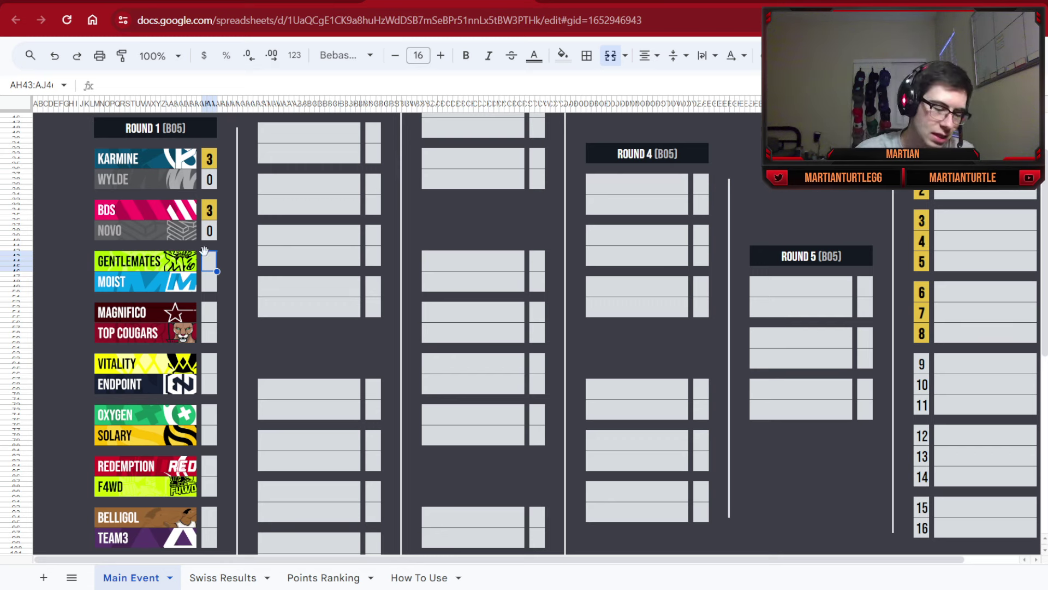
pyautogui.write('3')
pyautogui.press('Return')
pyautogui.write('2')
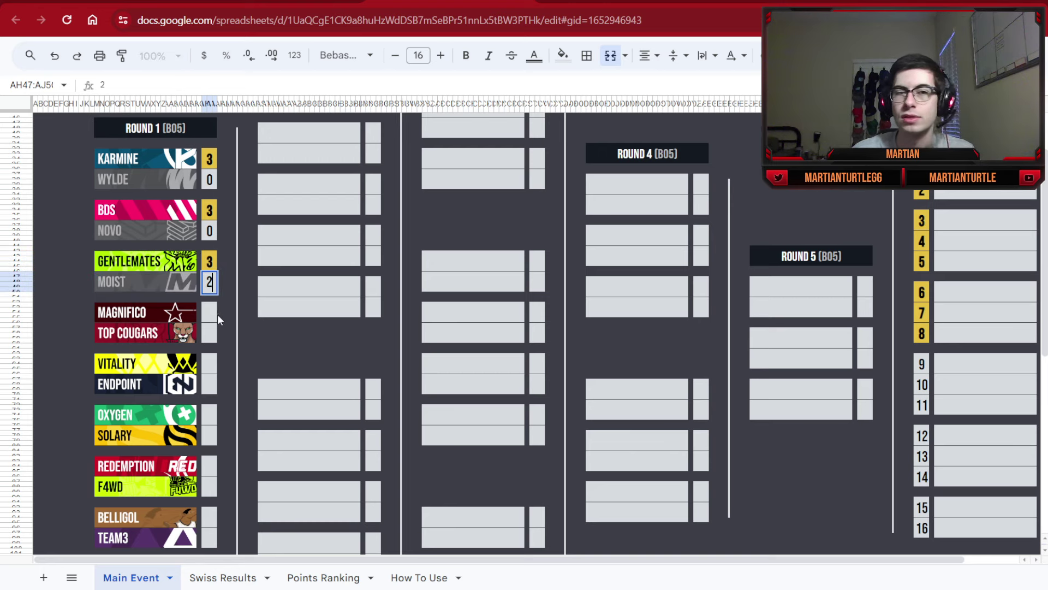
pyautogui.press('Return')
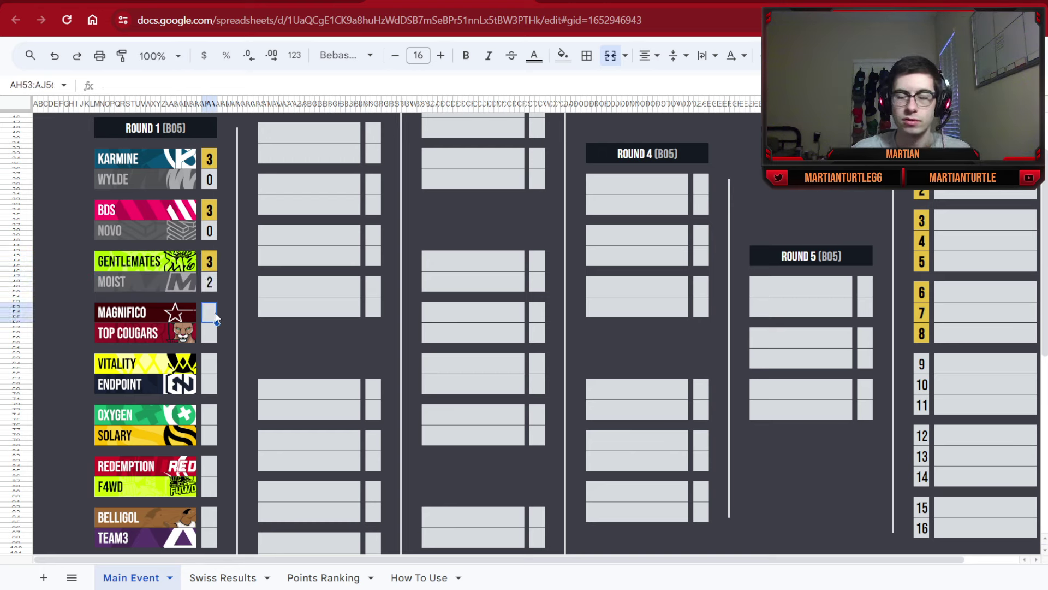
# - Enter a 3–1 Round 1 score for Magnifico over Top Cougars
pyautogui.click(183, 287)
pyautogui.keyDown('shift'); pyautogui.click(198, 291); pyautogui.keyUp('shift')
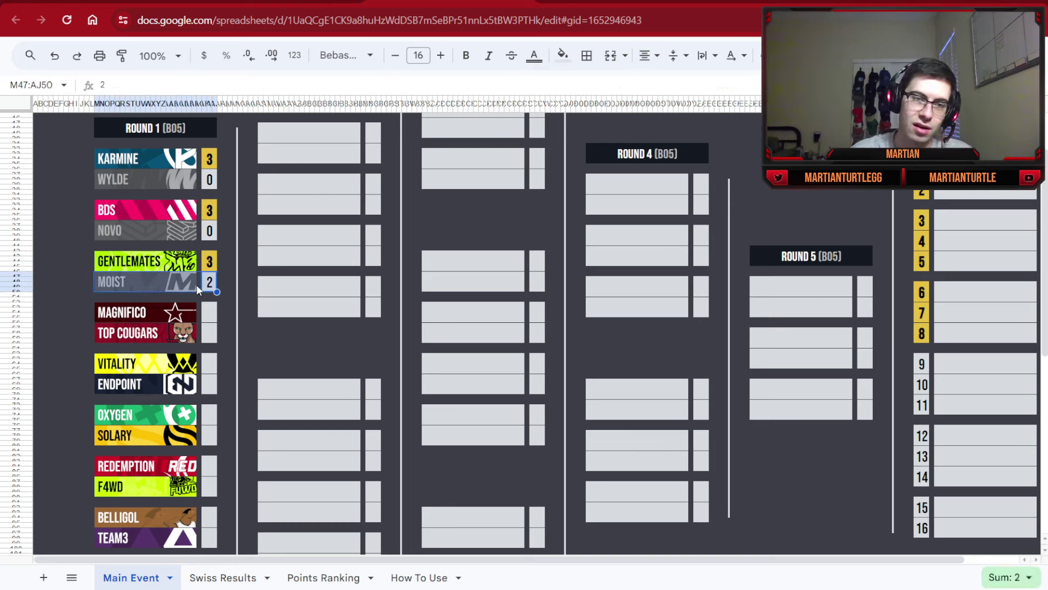
pyautogui.click(208, 317)
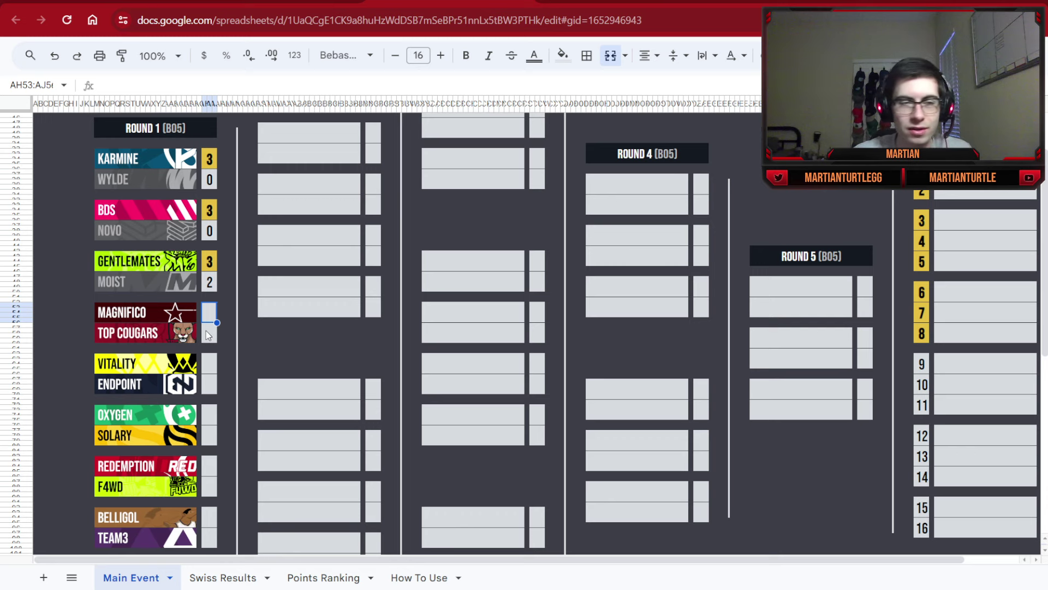
pyautogui.write('3')
pyautogui.press('Return')
pyautogui.write('1')
pyautogui.press('Return')
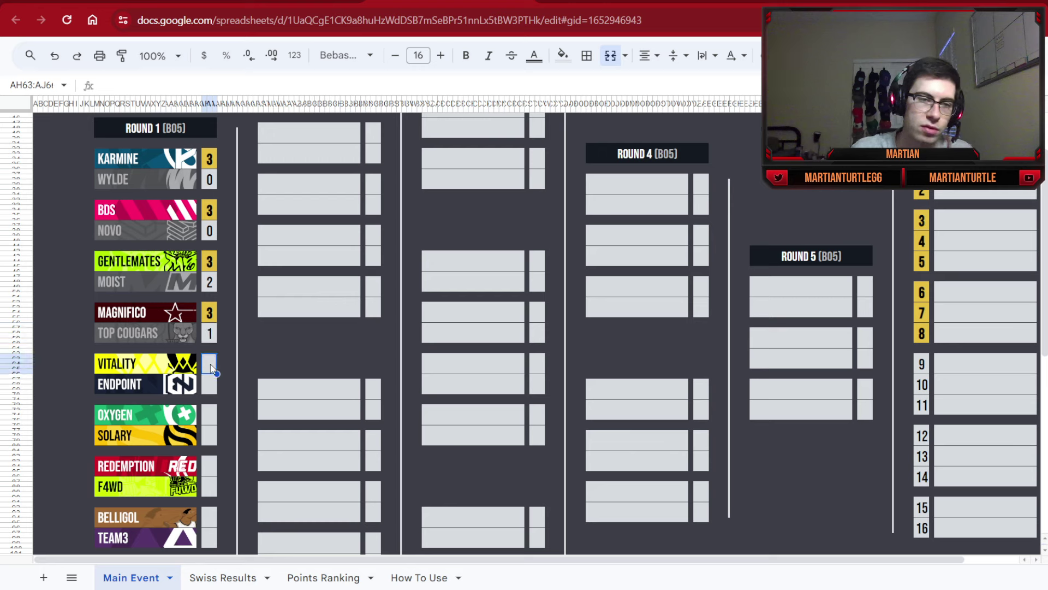
# - Consult the Liquipedia rosters and enter a 3–1 Round 1 score for Vitality over Endpoint in the sheet
pyautogui.click(159, 313)
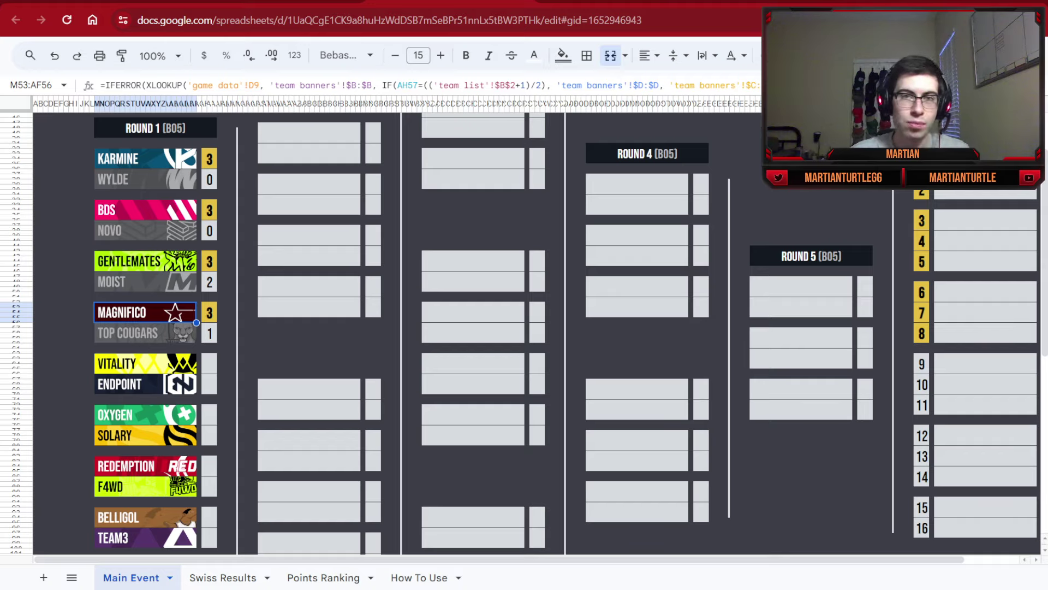
pyautogui.hotkey('ctrl', 'Tab')
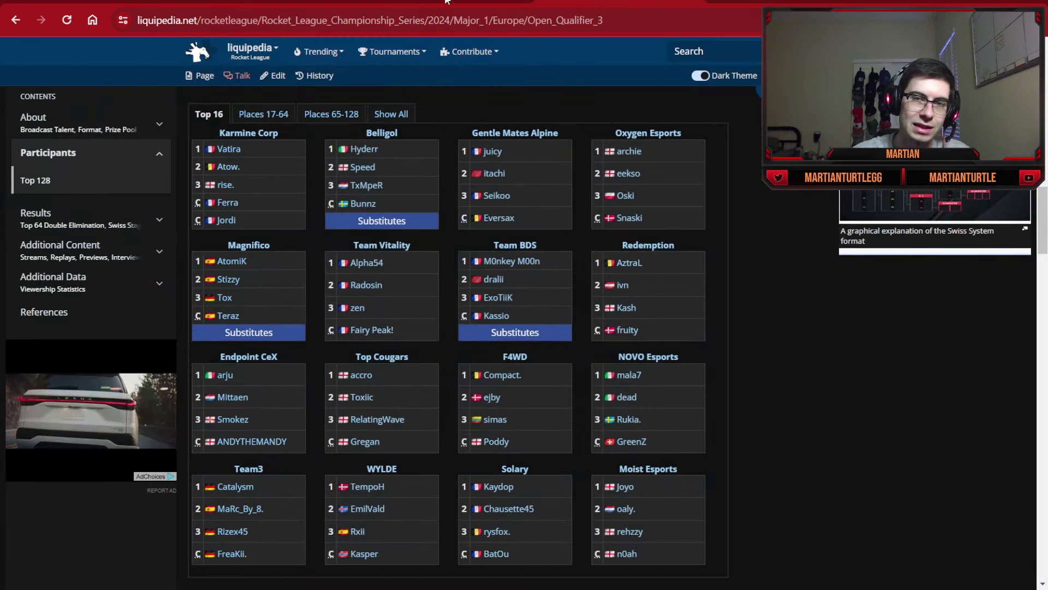
pyautogui.hotkey('ctrl', 'shift', 'Tab')
pyautogui.click(216, 361)
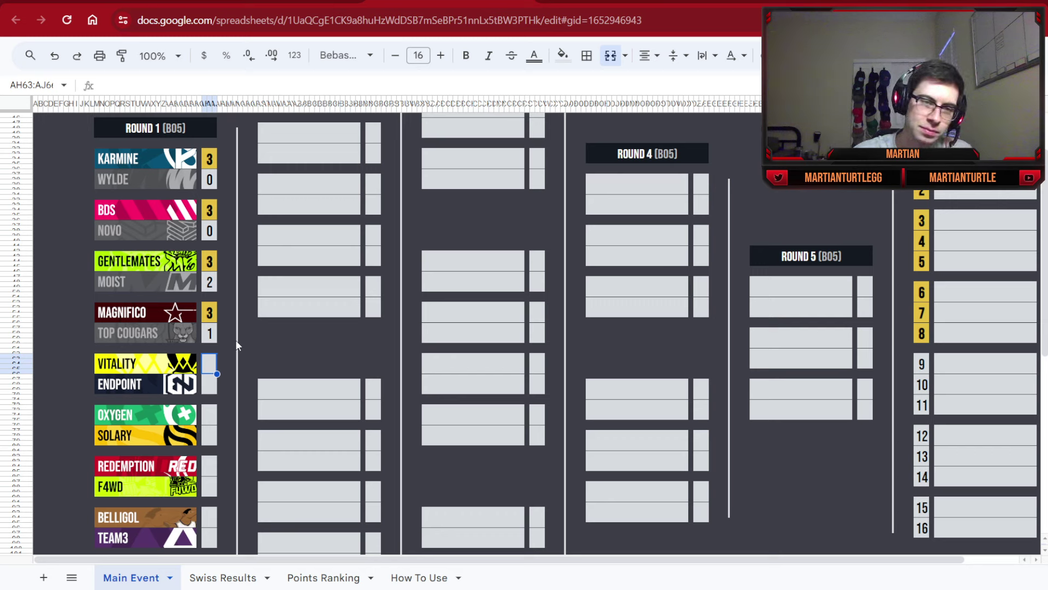
pyautogui.write('3')
pyautogui.press('Return')
pyautogui.write('1')
pyautogui.press('Return')
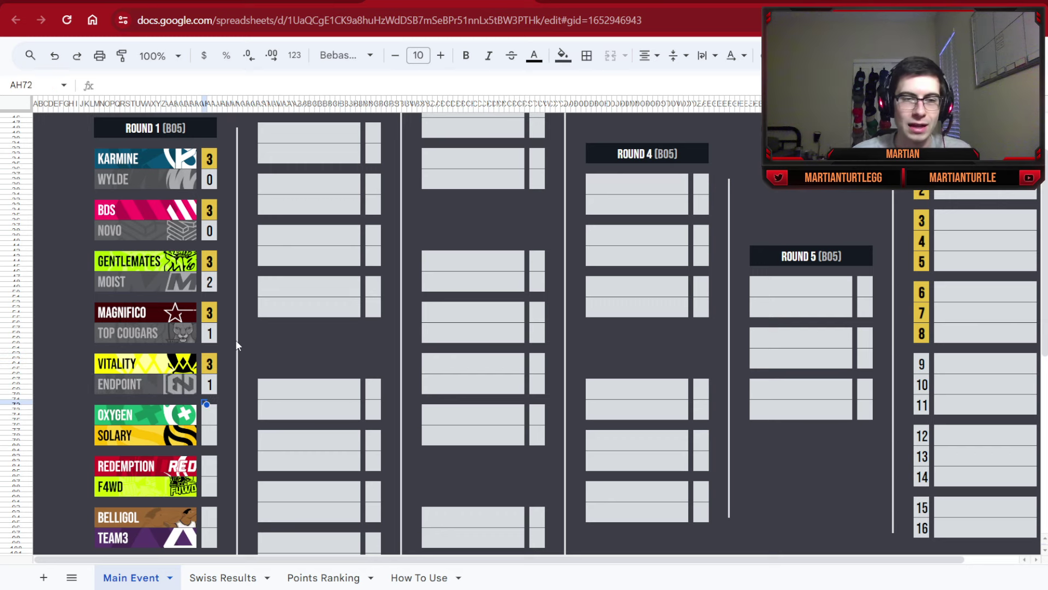
# - Enter a 3–0 Round 1 score for Oxygen over Solary
pyautogui.click(214, 412)
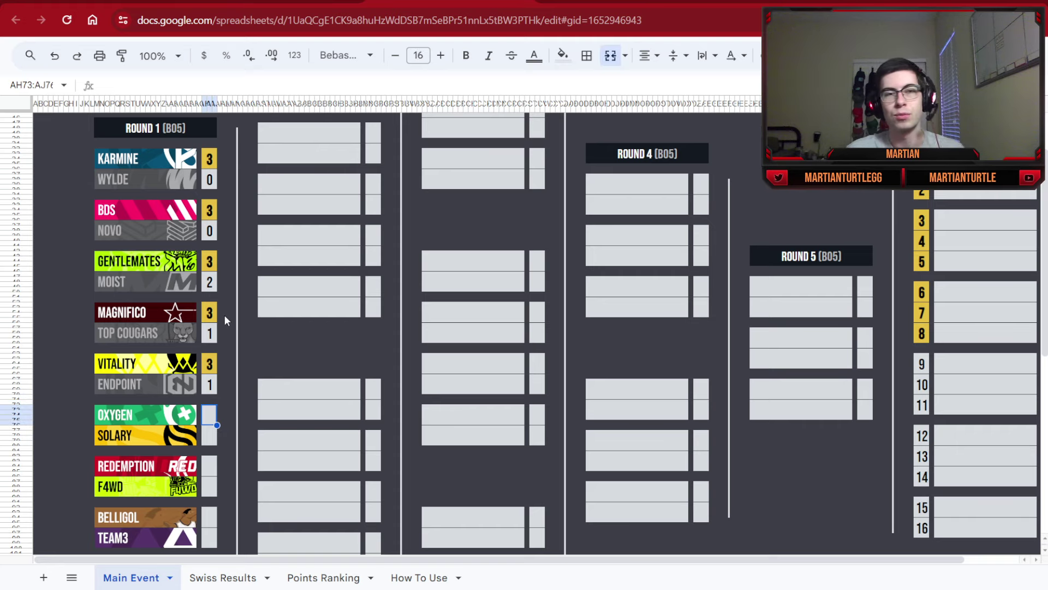
pyautogui.scroll(-1, 226, 313)
pyautogui.scroll(1, 227, 289)
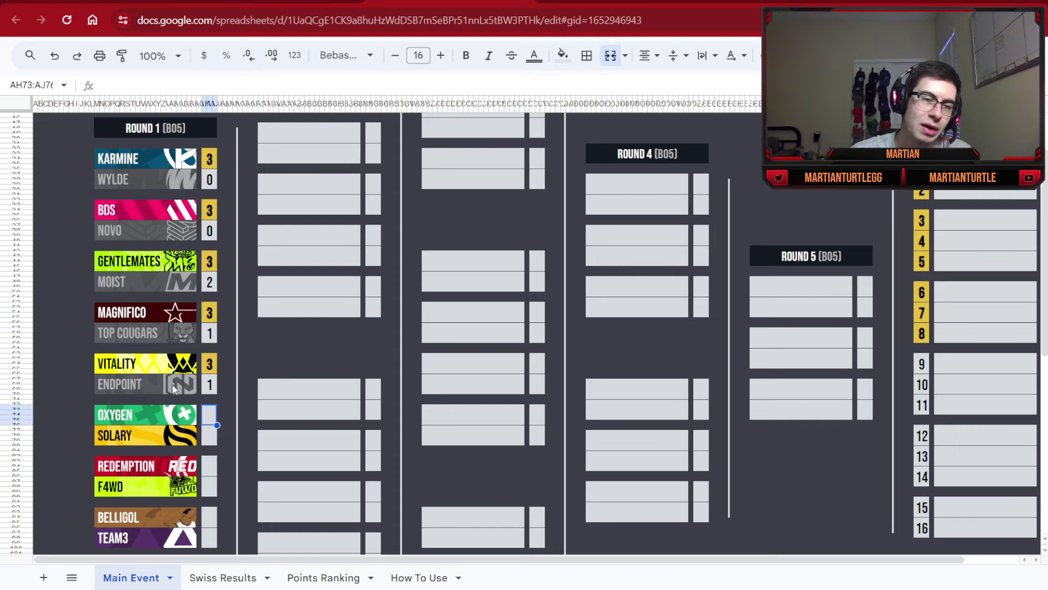
pyautogui.scroll(-1, 239, 383)
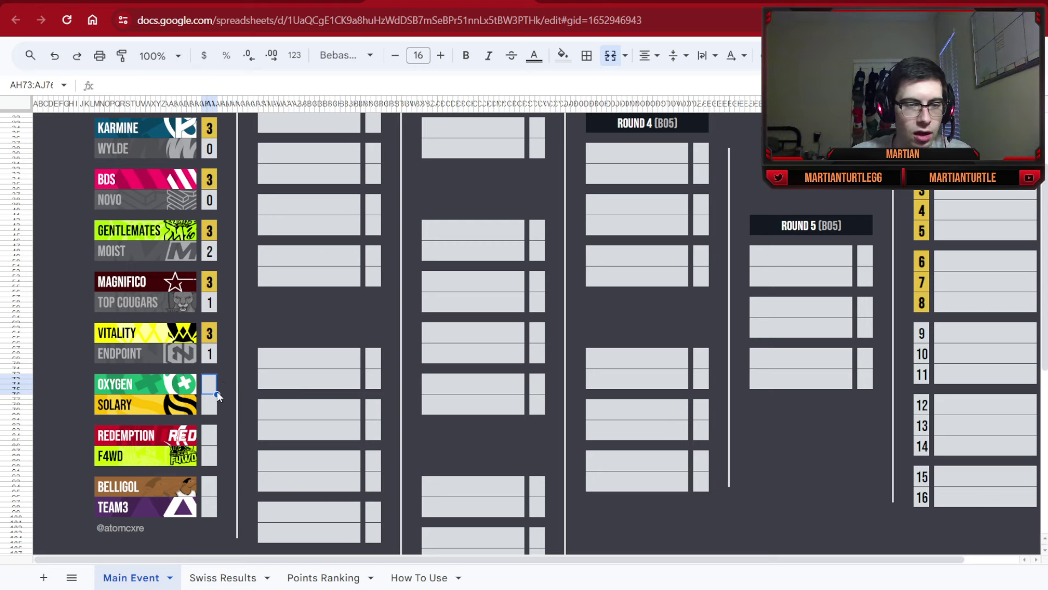
pyautogui.moveTo(188, 408); pyautogui.dragTo(208, 402)
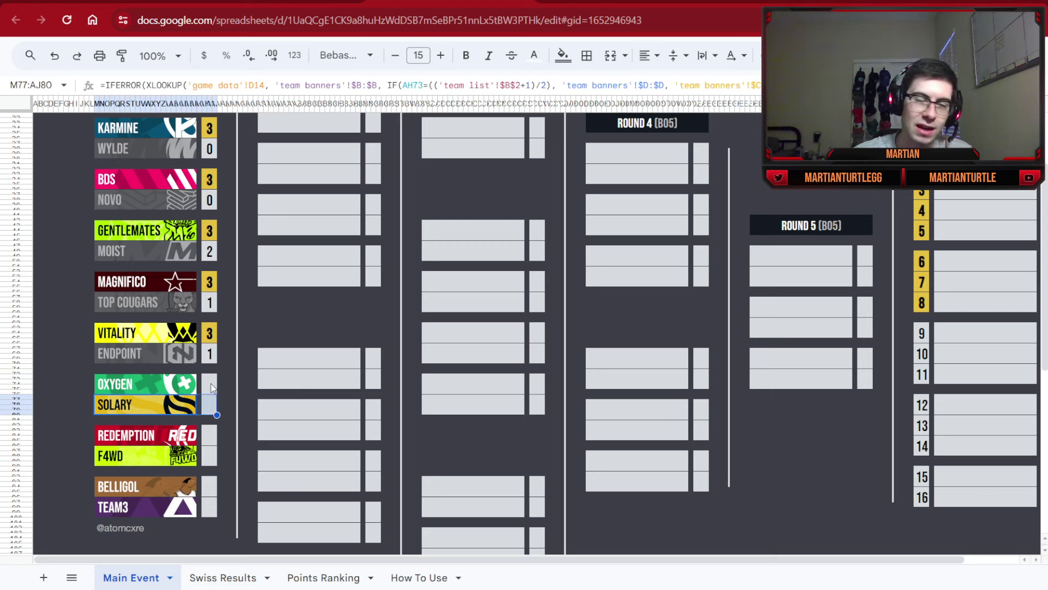
pyautogui.click(213, 385)
pyautogui.write('3')
pyautogui.press('Return')
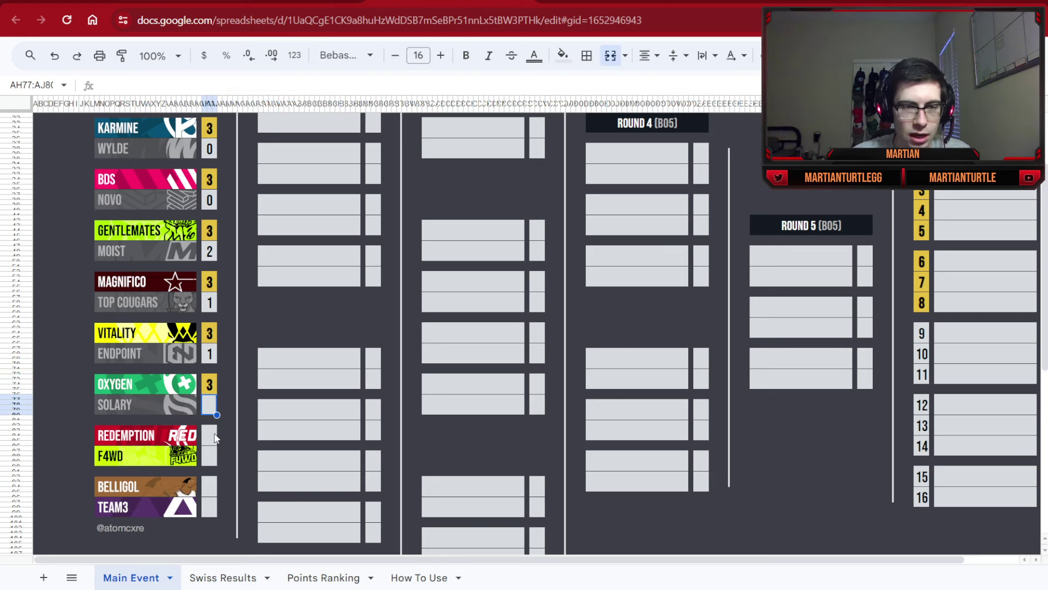
pyautogui.write('2')
pyautogui.press('BackSpace')
pyautogui.write('0')
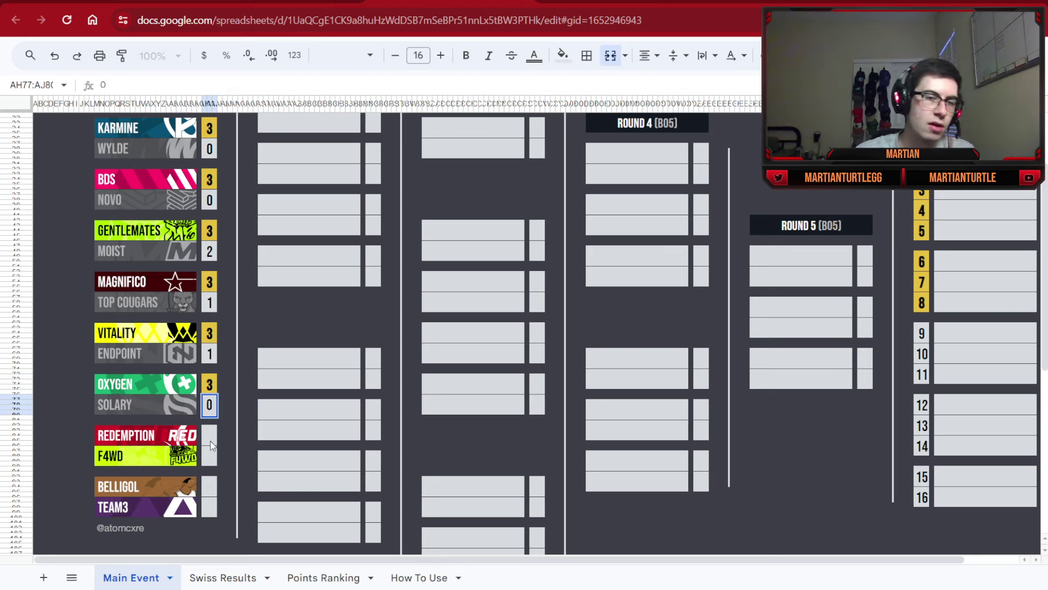
pyautogui.click(211, 445)
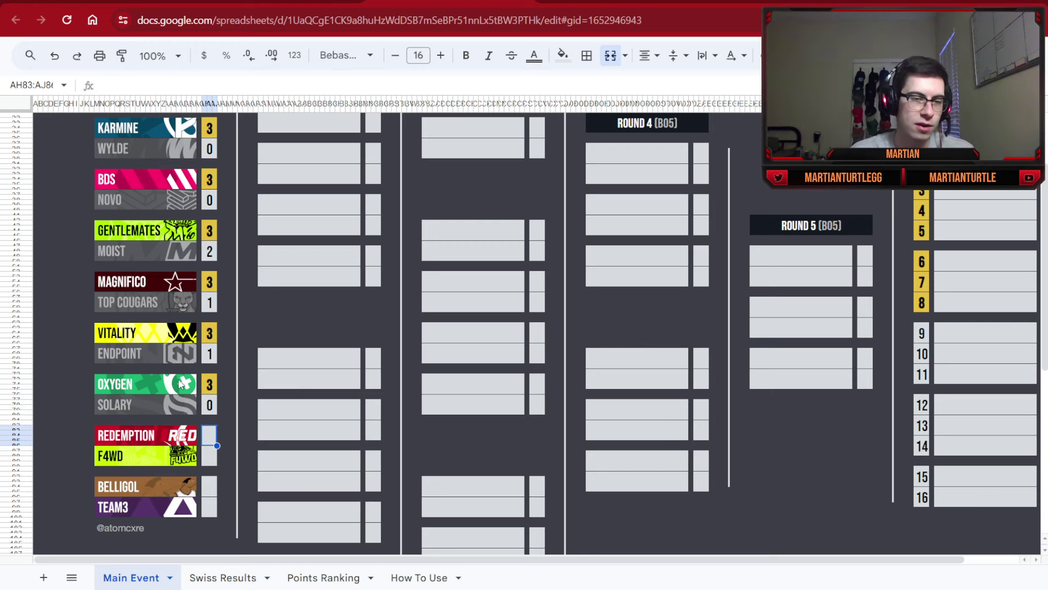
# - Enter a 3–1 Round 1 score for Redemption over F4WD
pyautogui.moveTo(180, 407); pyautogui.dragTo(211, 407)
pyautogui.click(214, 441)
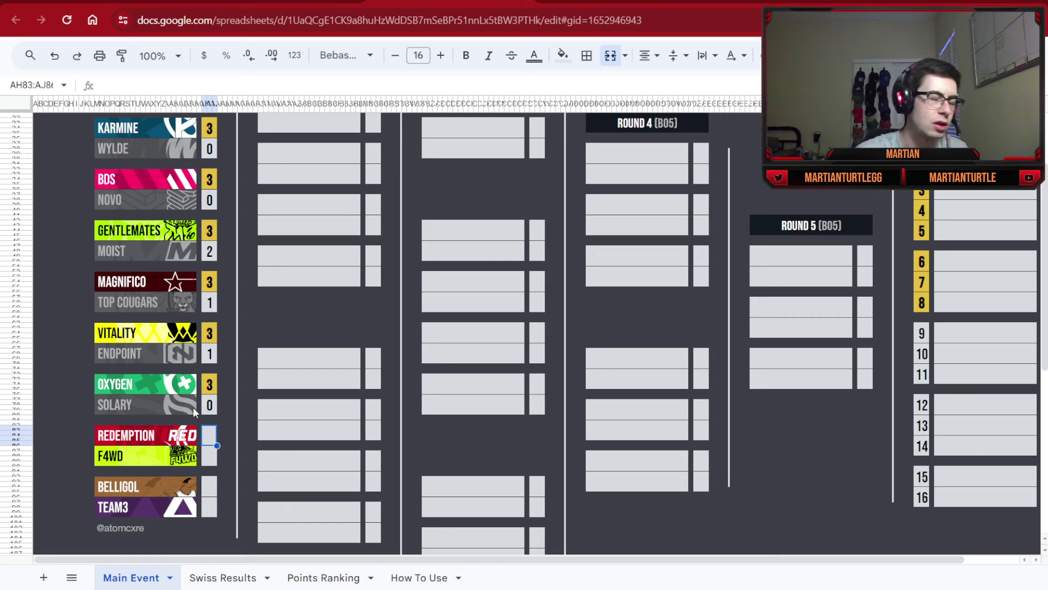
pyautogui.write('3')
pyautogui.click(212, 460)
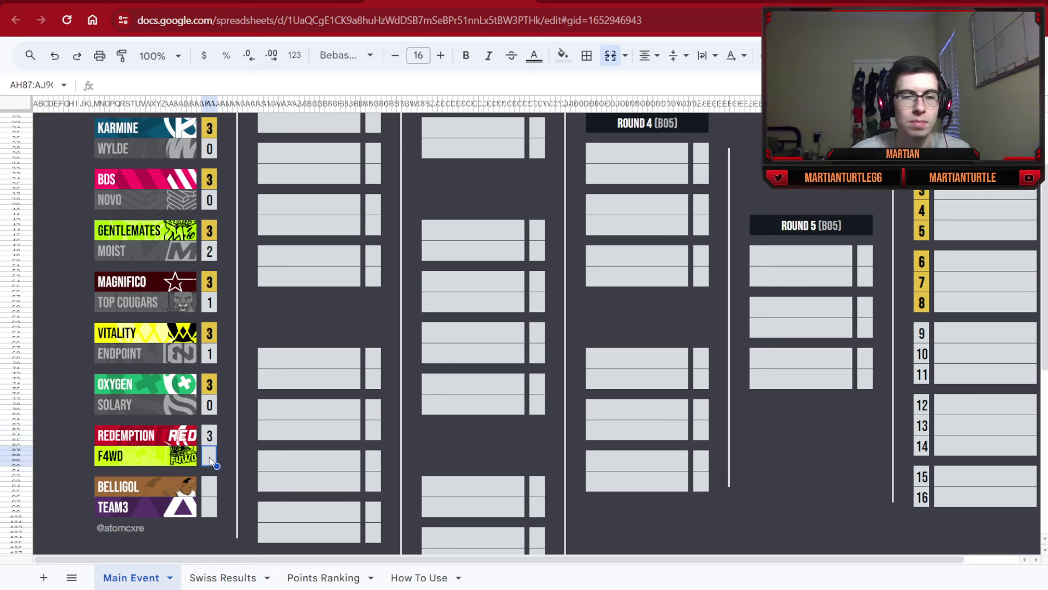
pyautogui.write('1')
pyautogui.click(209, 486)
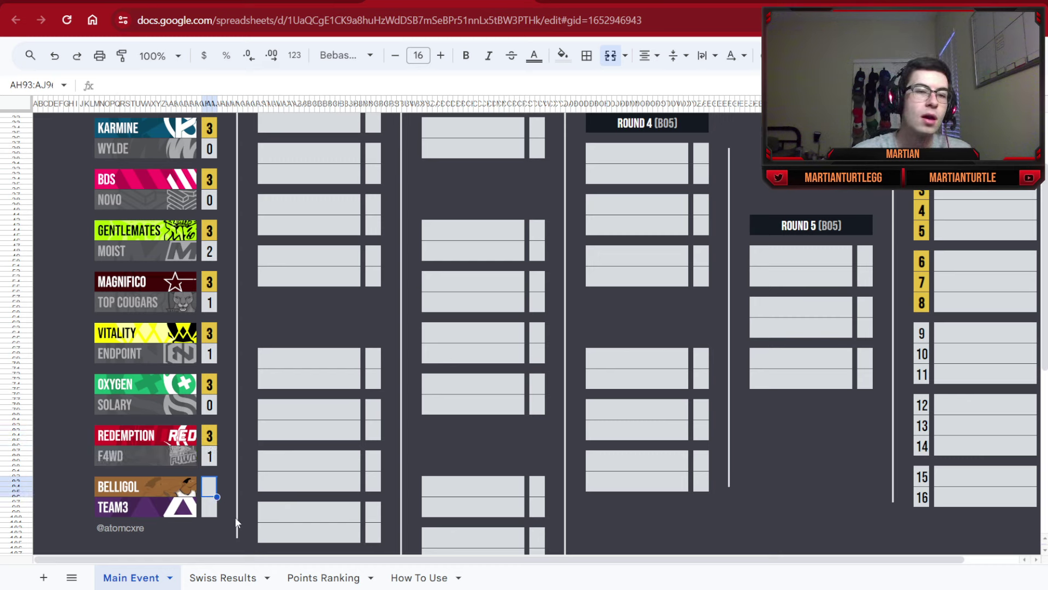
# - Enter a 3–2 Round 1 score for Team3 over Belligol
pyautogui.moveTo(186, 512); pyautogui.dragTo(216, 508)
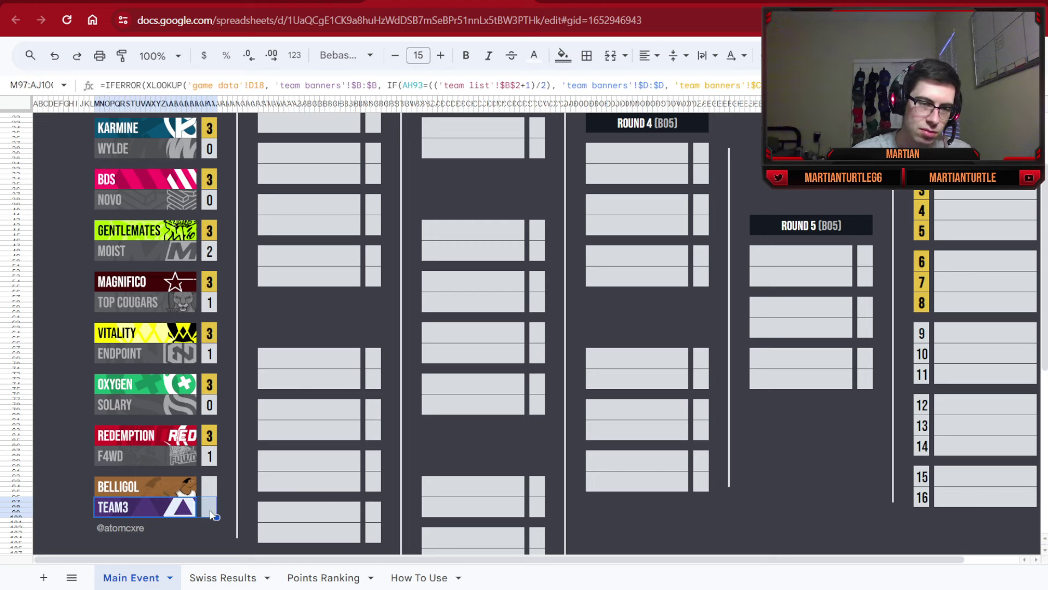
pyautogui.click(210, 511)
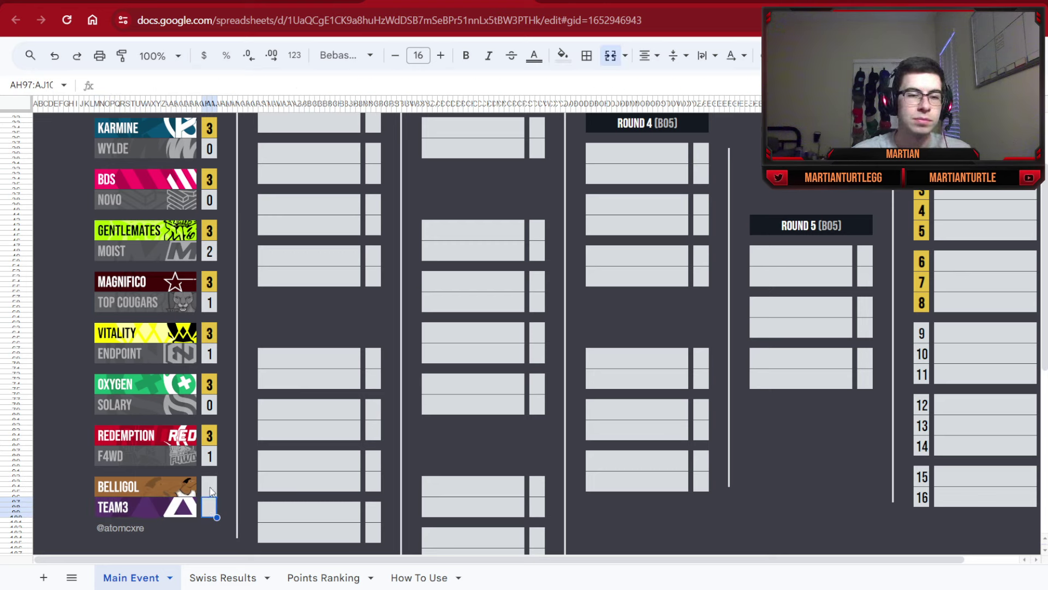
pyautogui.click(177, 479)
pyautogui.keyDown('shift'); pyautogui.click(213, 487); pyautogui.keyUp('shift')
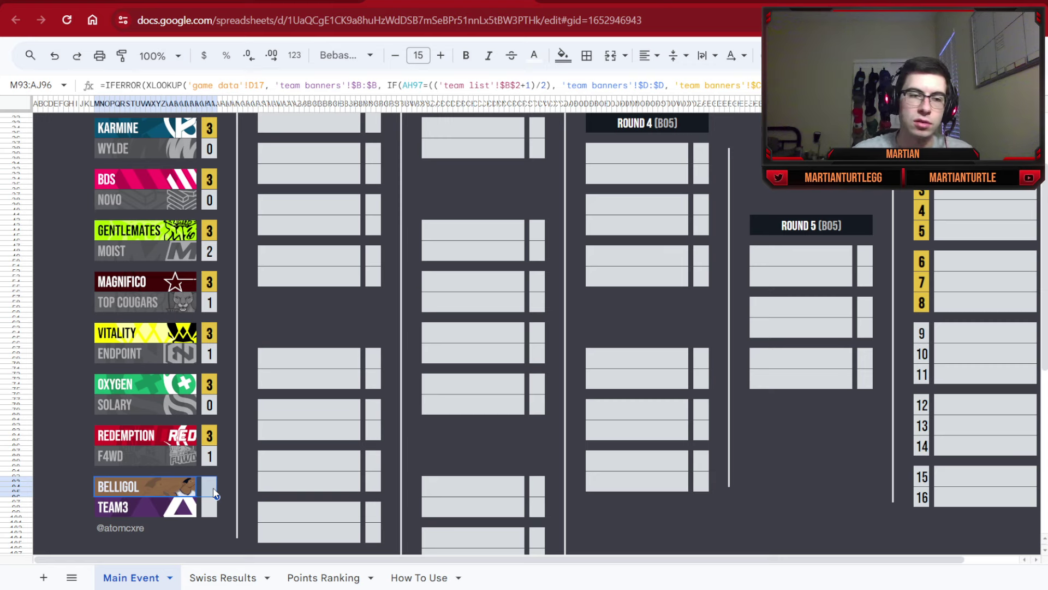
pyautogui.click(209, 469)
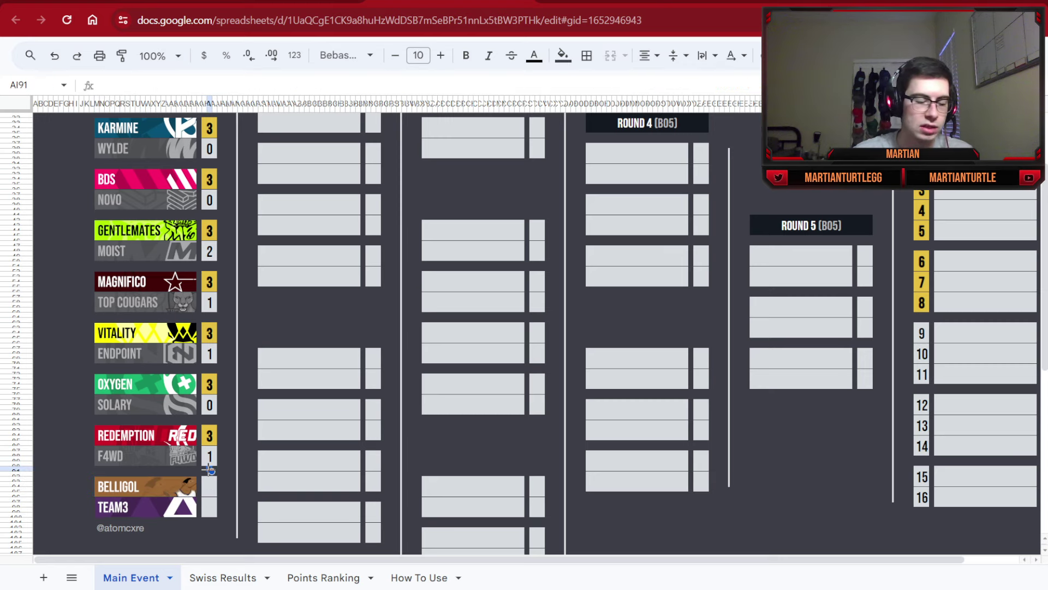
pyautogui.click(209, 500)
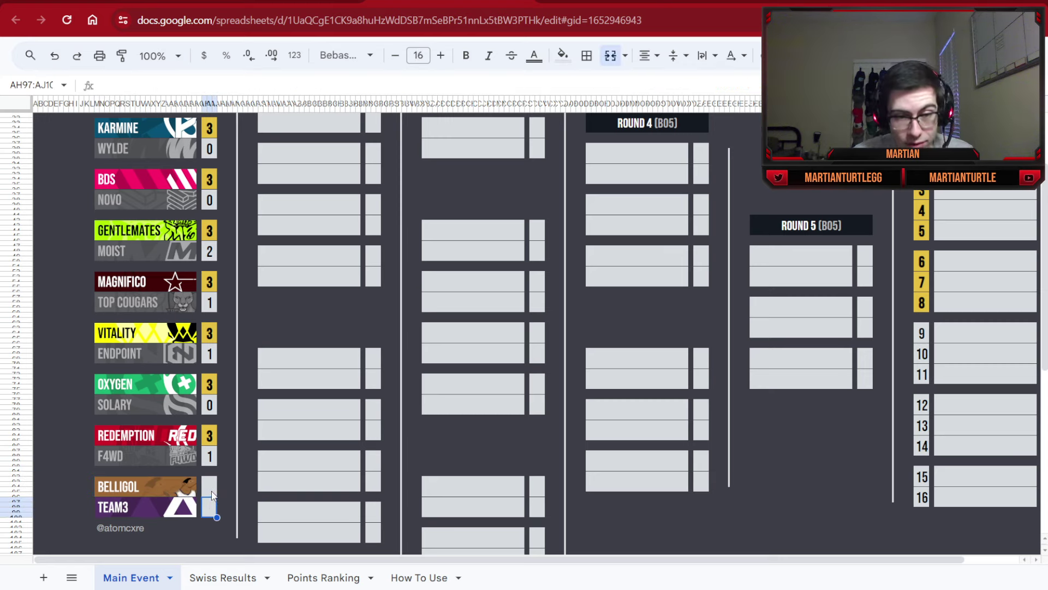
pyautogui.write('3')
pyautogui.press('Return')
# - Enter a 3–0 Round 2 score for Karmine over Team3
pyautogui.click(336, 481)
pyautogui.scroll(2, 336, 480)
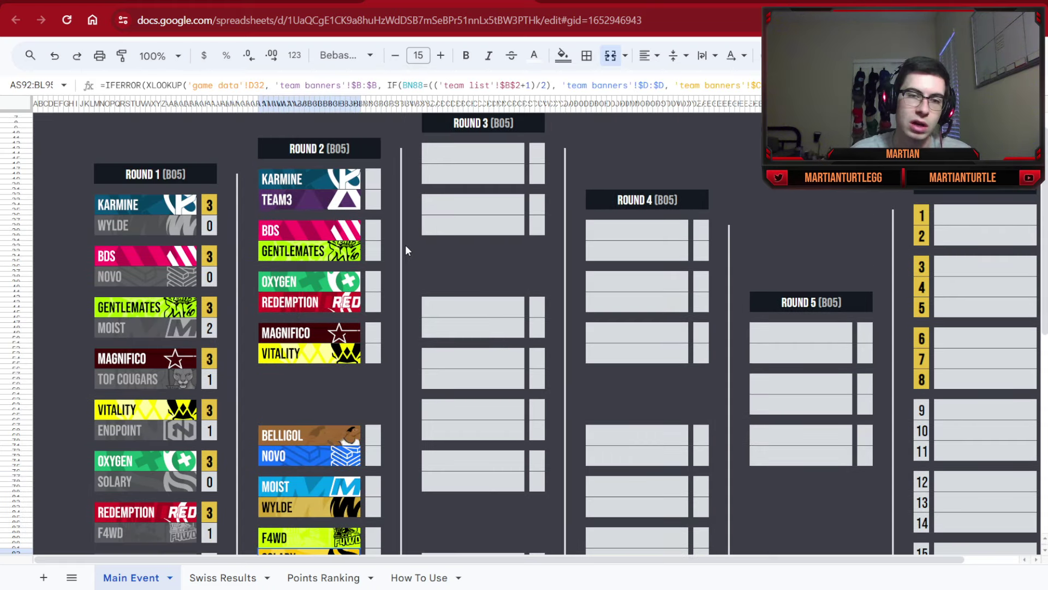
pyautogui.click(376, 183)
pyautogui.write('3')
pyautogui.press('Return')
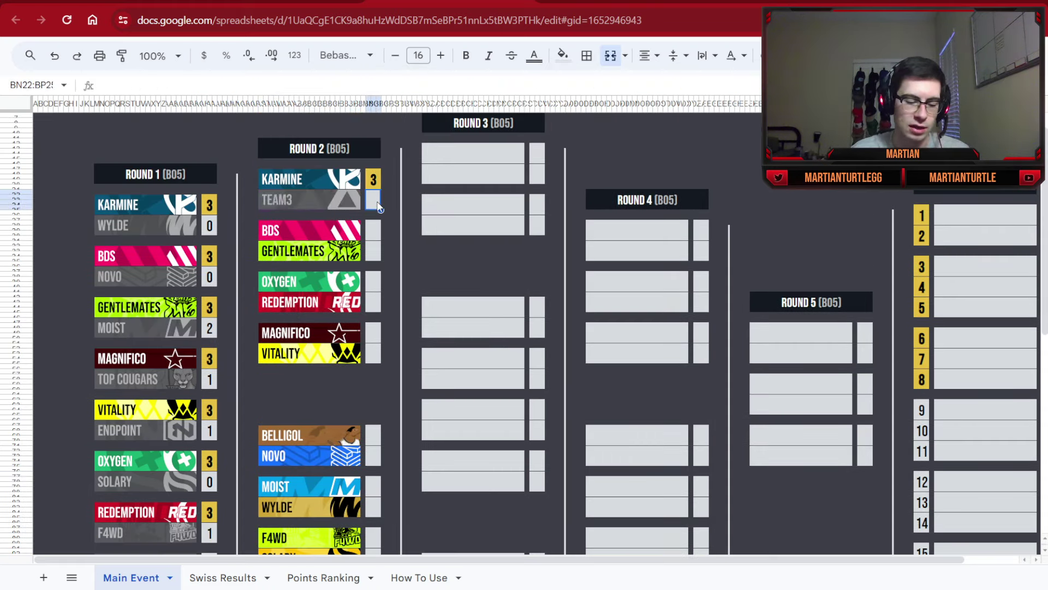
pyautogui.write('0')
# - Enter a 3–2 Round 2 score for Gentlemates over BDS
pyautogui.click(378, 236)
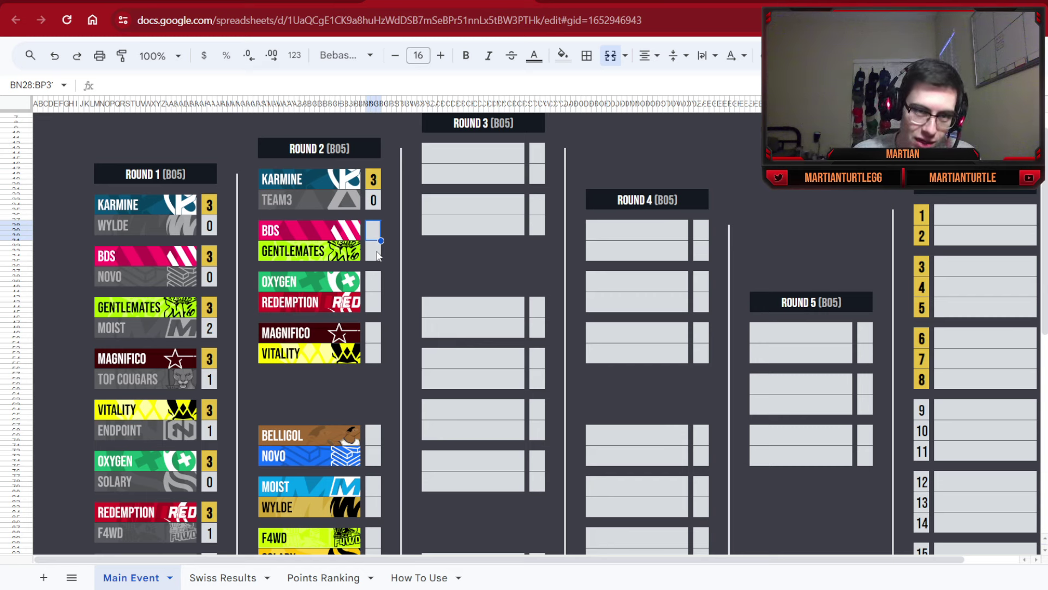
pyautogui.click(374, 251)
pyautogui.write('3')
pyautogui.press('Up')
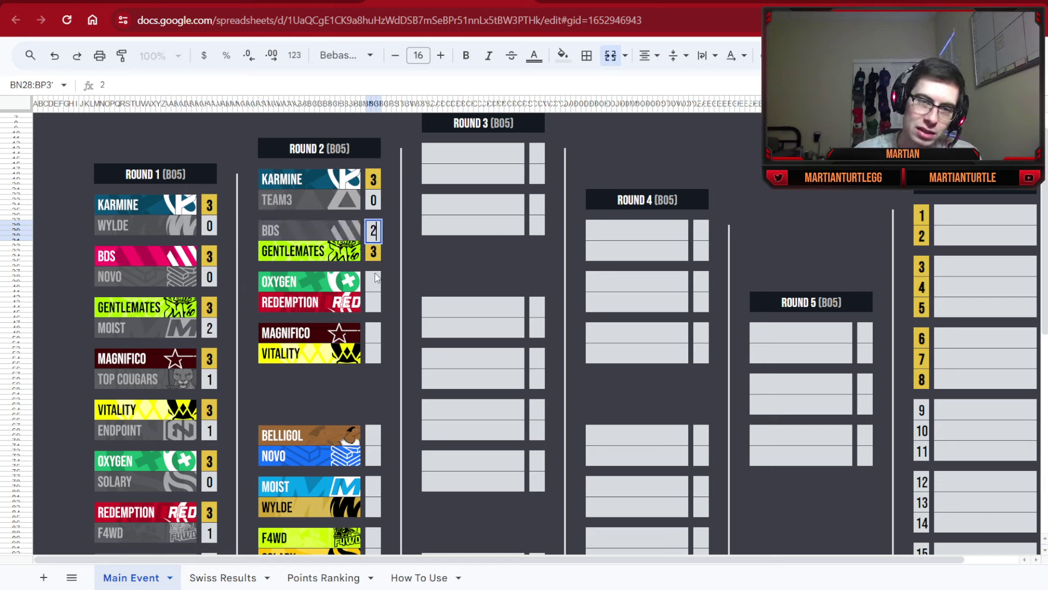
pyautogui.click(375, 270)
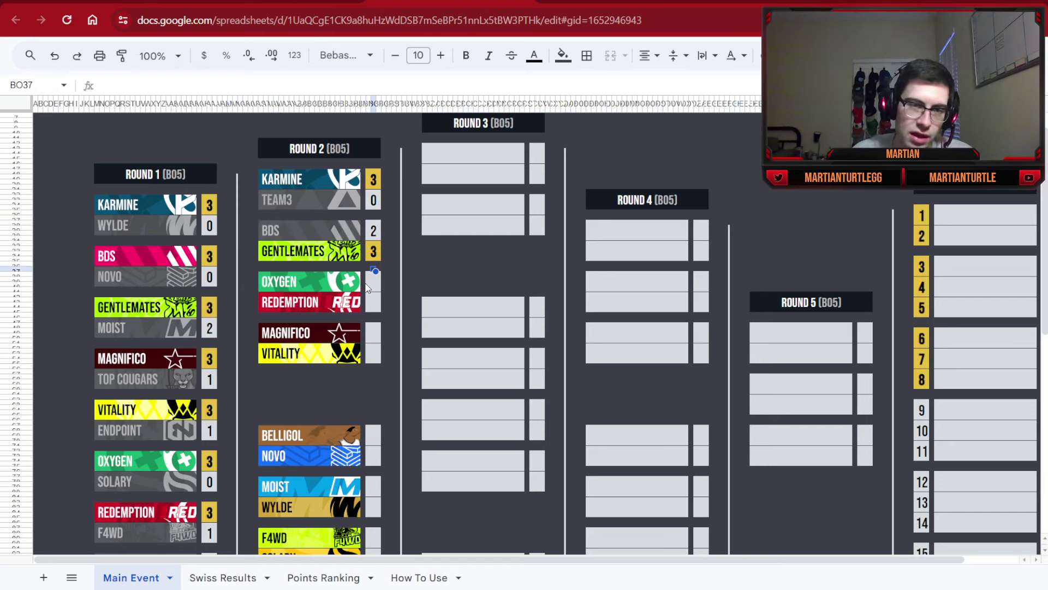
# - Enter a 3–1 Round 2 score for Redemption over Oxygen
pyautogui.click(369, 283)
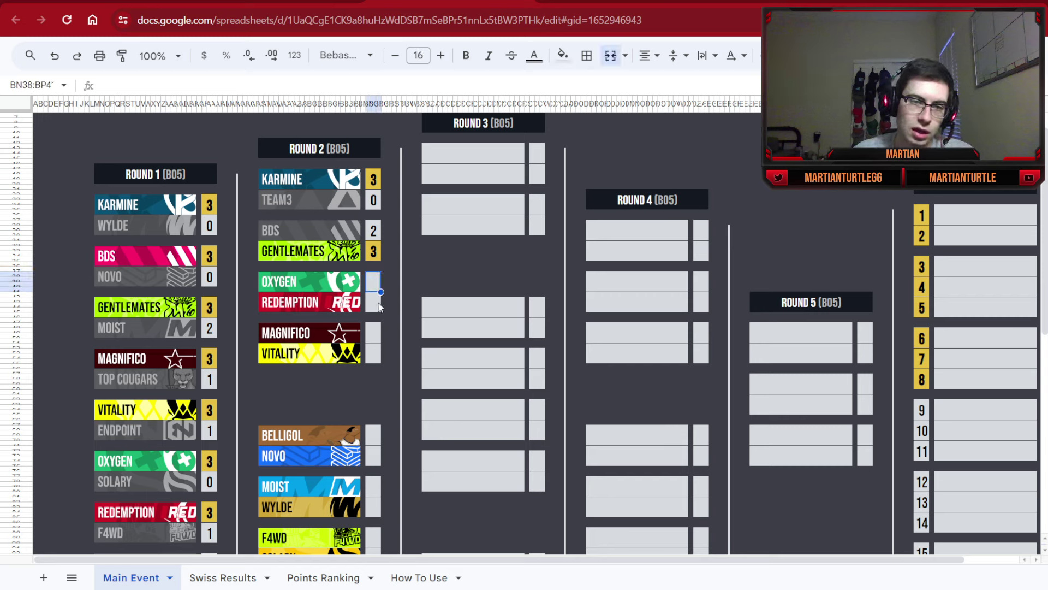
pyautogui.click(380, 305)
pyautogui.write('3')
pyautogui.press('Up')
pyautogui.write('1')
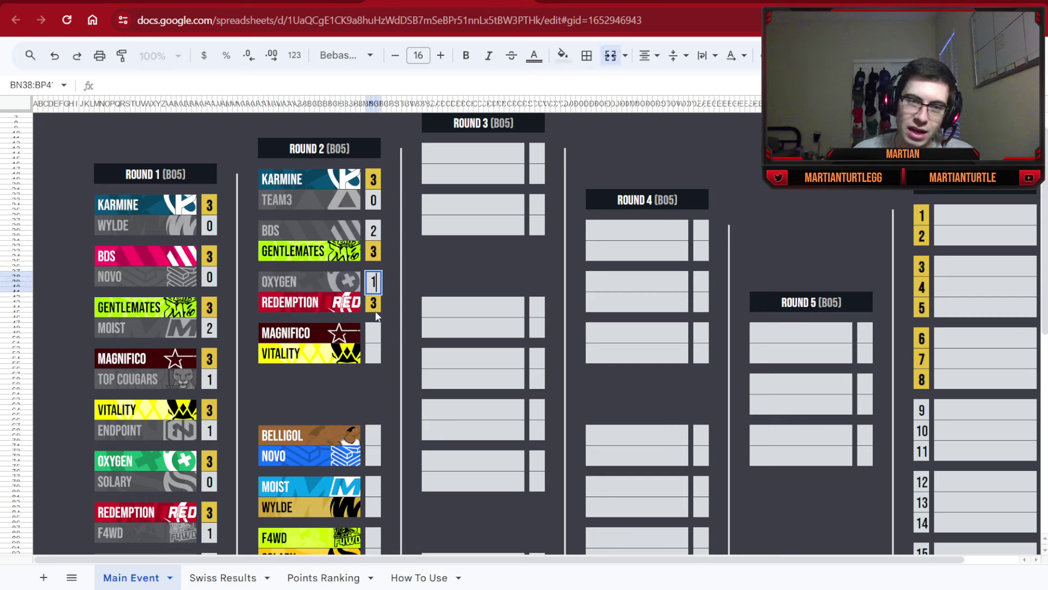
pyautogui.press('Down')
pyautogui.press('Down')
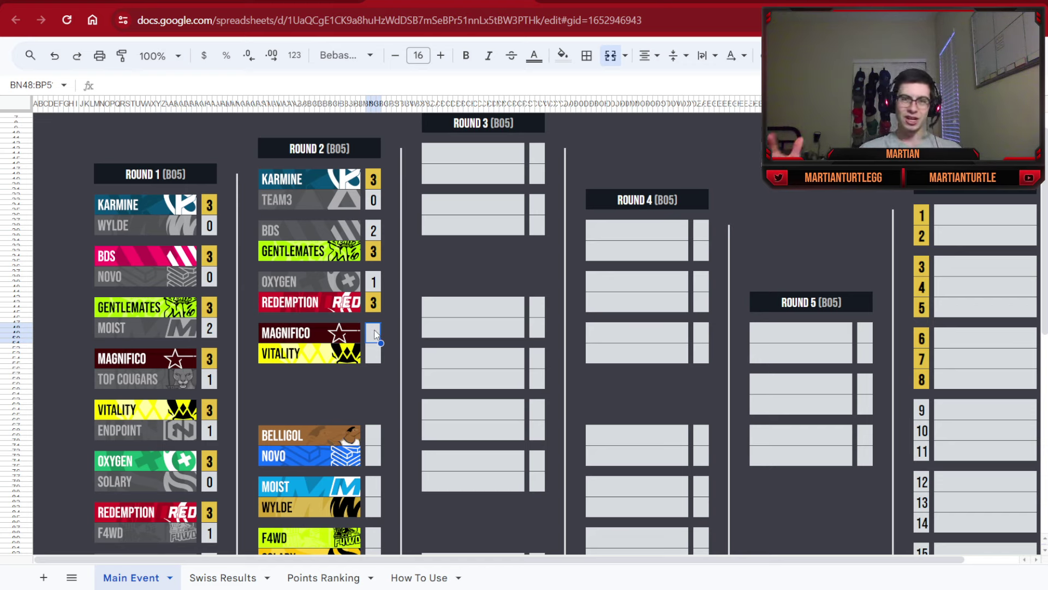
# - Enter a 3–1 Round 2 score for Vitality over Magnifico
pyautogui.click(324, 305)
pyautogui.hotkey('shift', 'Right')
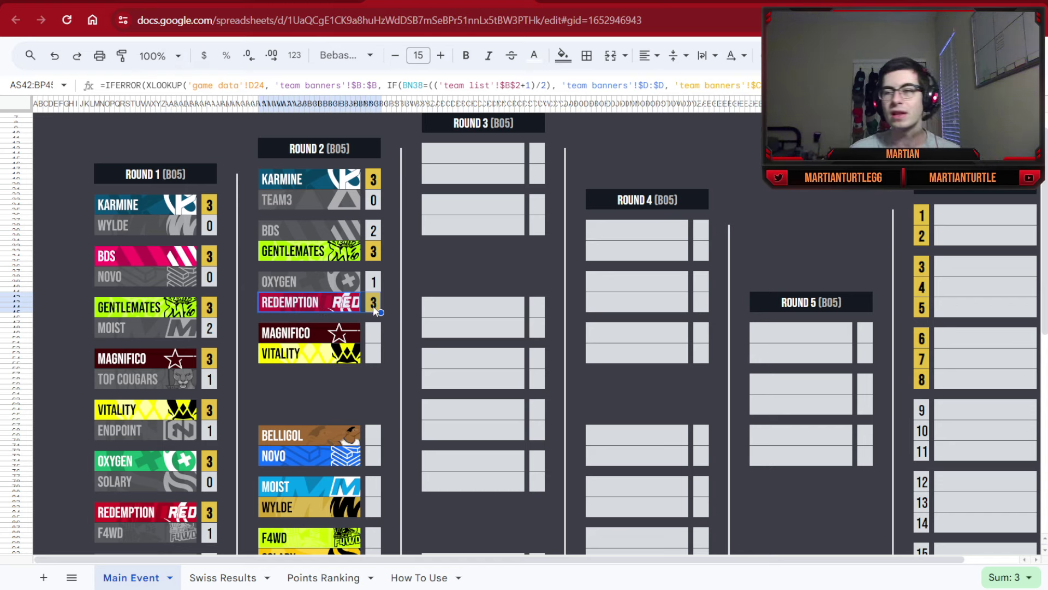
pyautogui.click(373, 338)
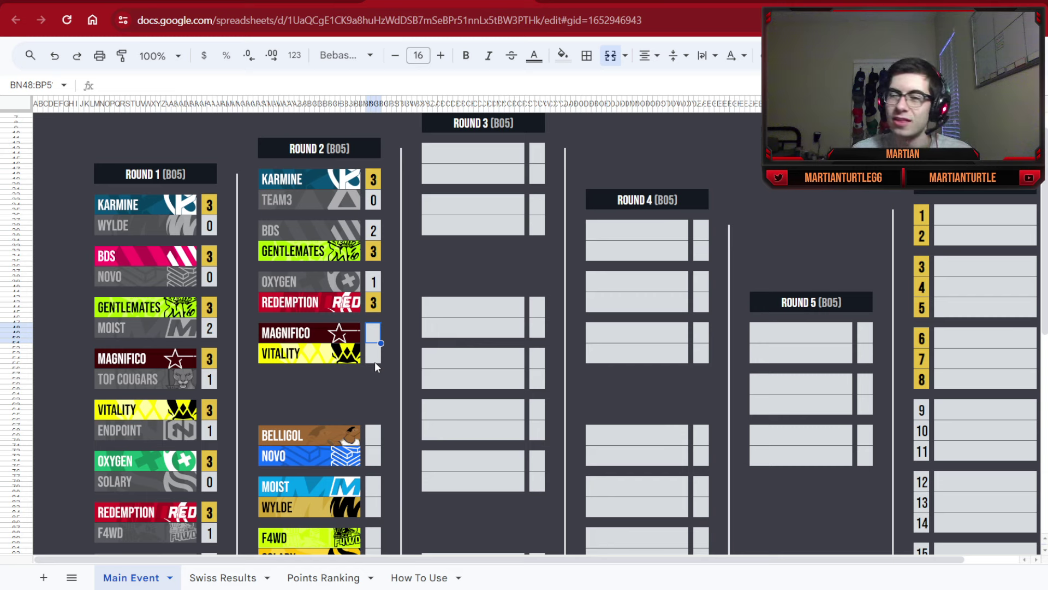
pyautogui.click(375, 361)
pyautogui.write('3')
pyautogui.press('Up')
pyautogui.write('2')
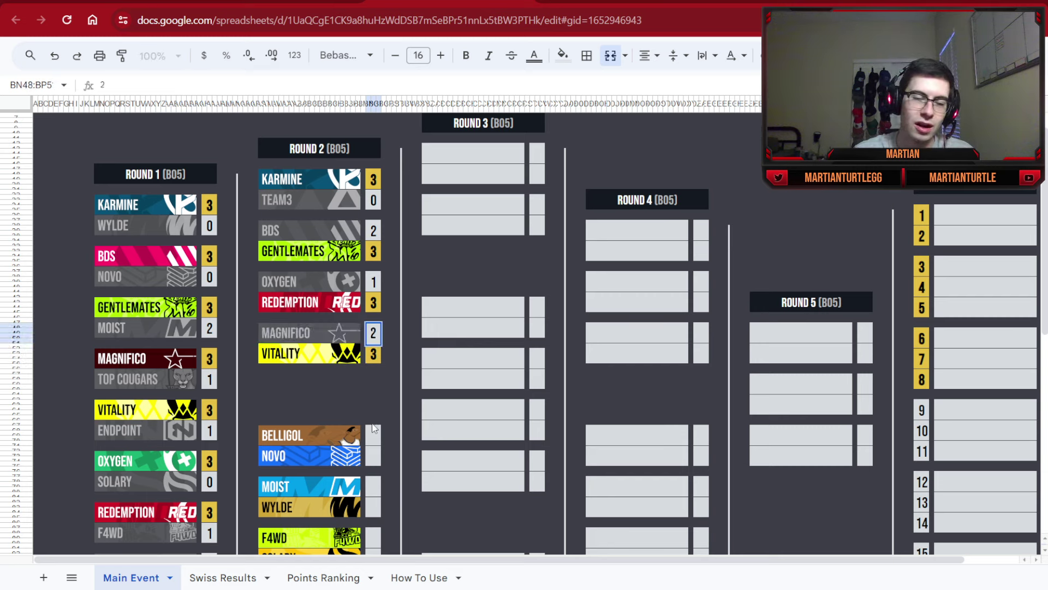
pyautogui.press('BackSpace')
pyautogui.write('1')
# - Enter a 3–1 Round 2 score for Belligol over Novo
pyautogui.click(374, 434)
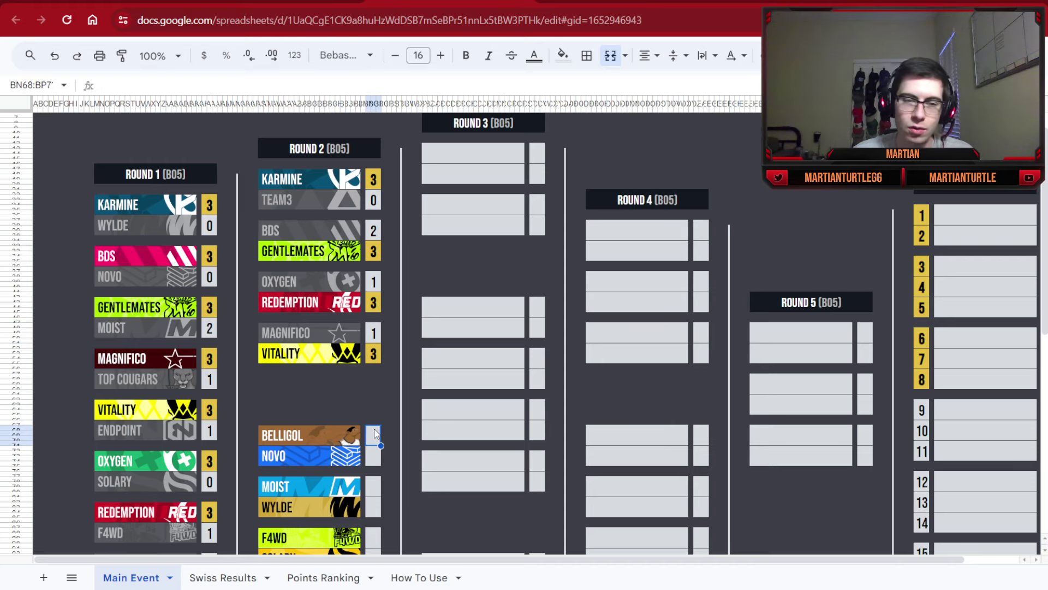
pyautogui.scroll(-2, 371, 412)
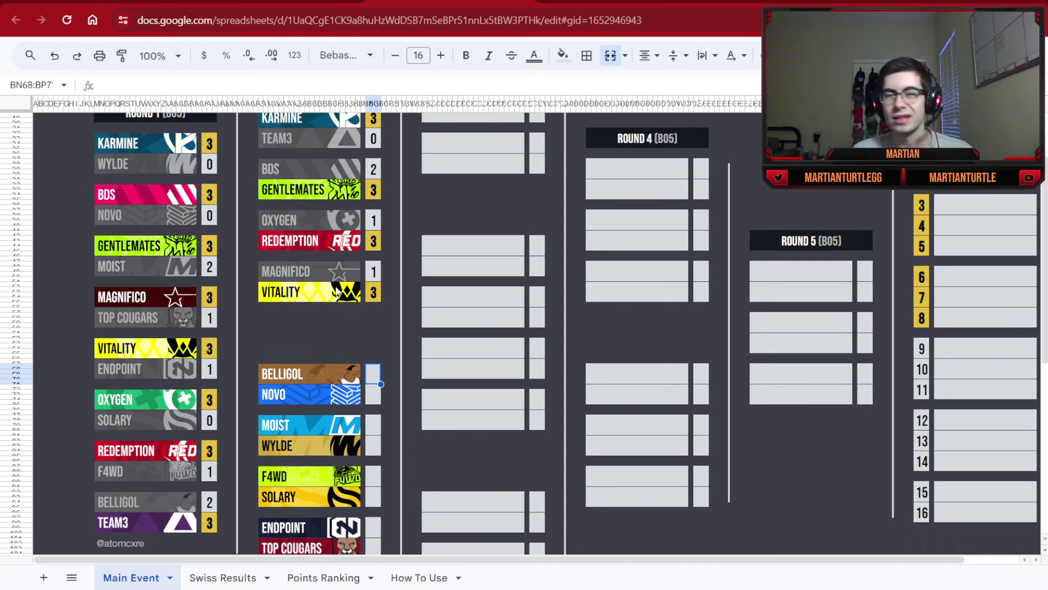
pyautogui.scroll(-2, 339, 290)
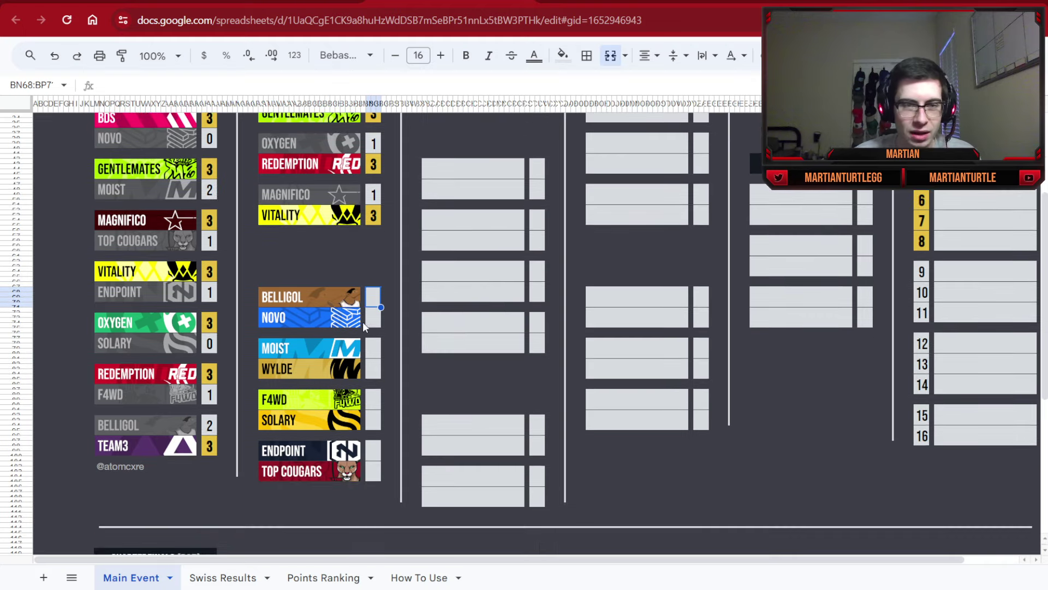
pyautogui.write('3')
pyautogui.press('Return')
pyautogui.write('1')
# - Enter a 3–0 Round 2 score for Moist over Wylde
pyautogui.click(371, 350)
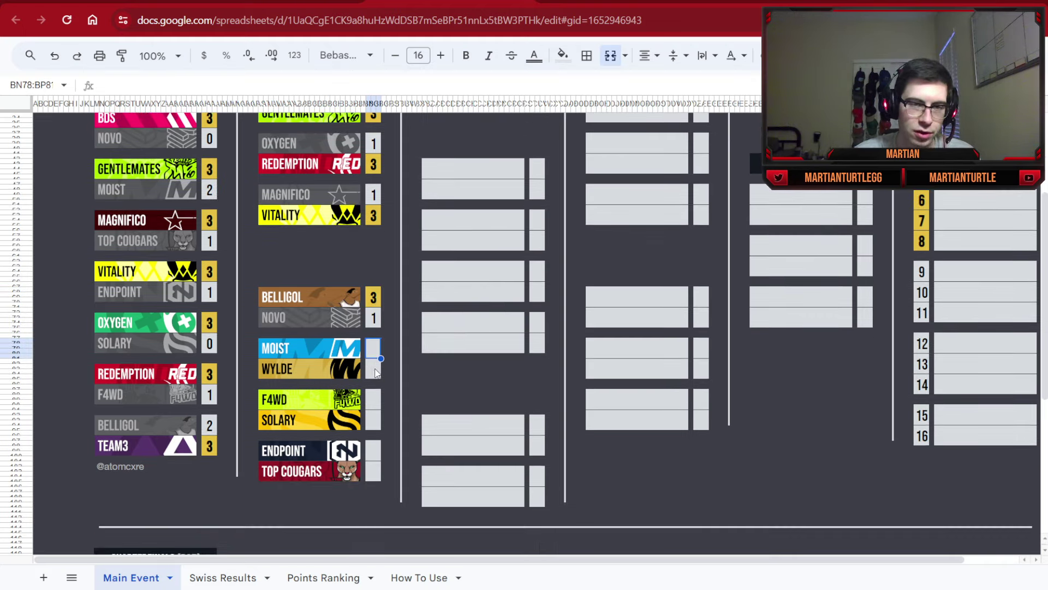
pyautogui.write('3')
pyautogui.press('Return')
pyautogui.write('0')
pyautogui.press('Return')
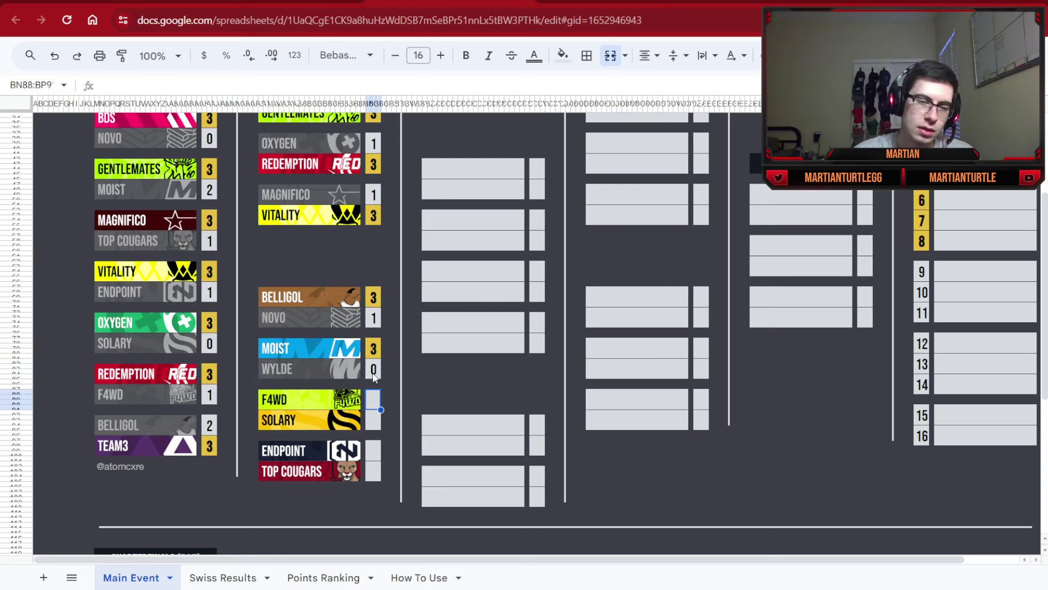
# - Consult the Liquipedia rosters and enter a 3–1 Round 2 score for F4WD over Solary in the sheet
pyautogui.moveTo(373, 377); pyautogui.dragTo(357, 360)
pyautogui.click(371, 400)
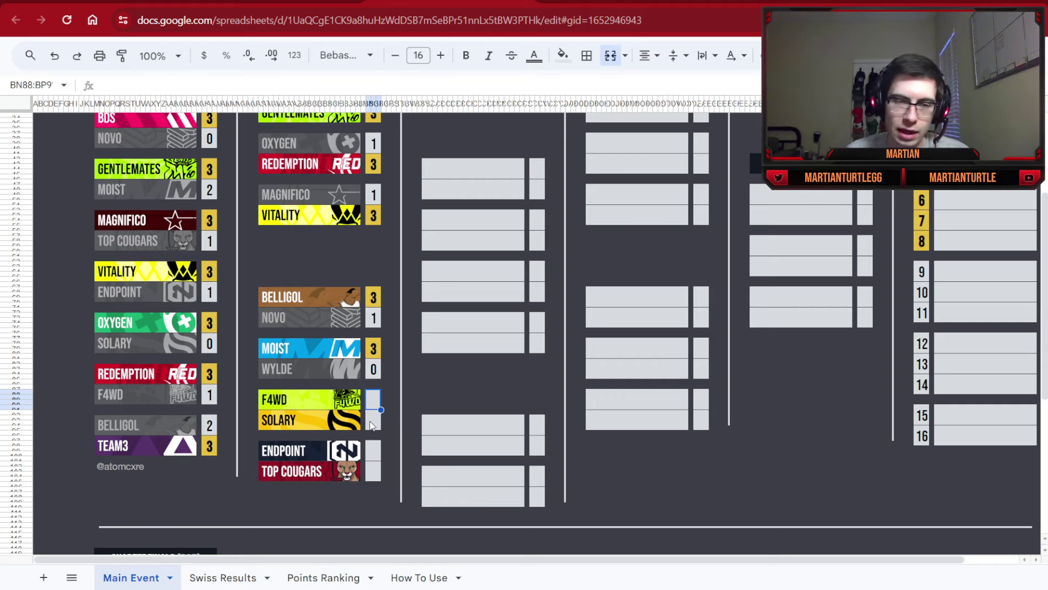
pyautogui.hotkey('ctrl', 'Tab')
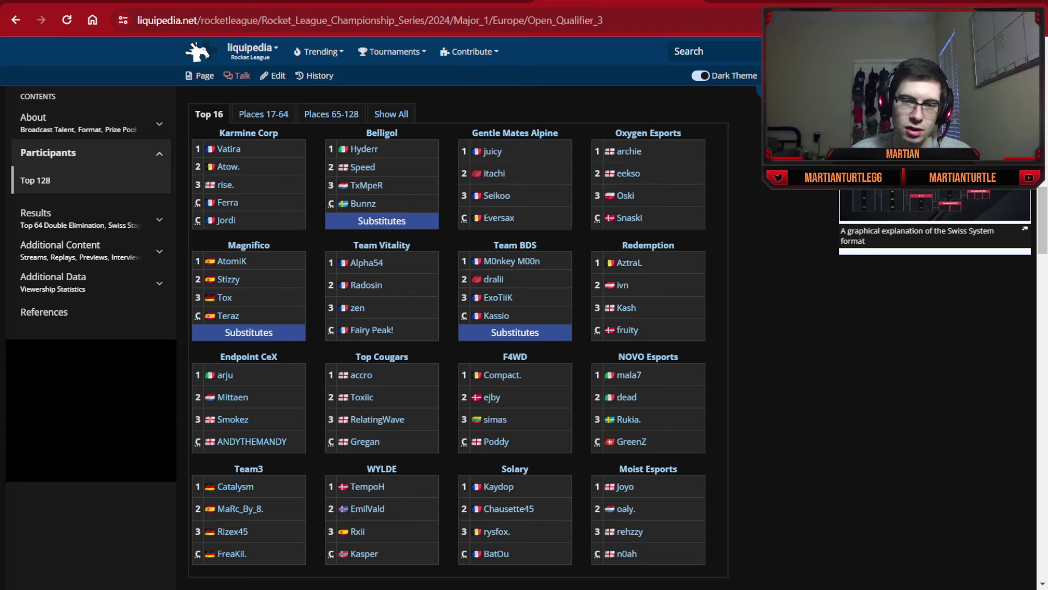
pyautogui.hotkey('ctrl', 'shift', 'Tab')
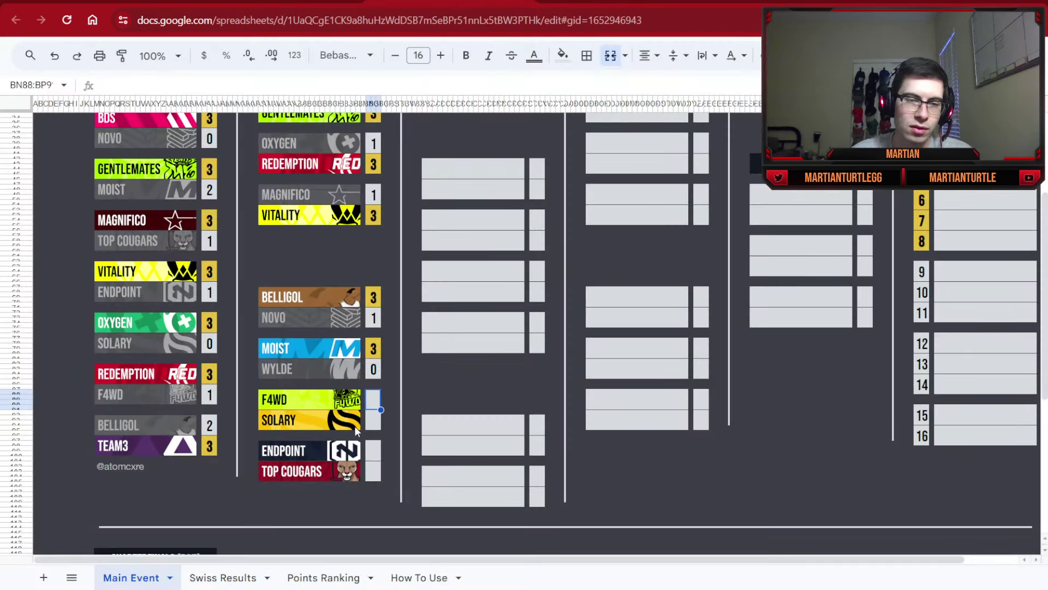
pyautogui.press('Down')
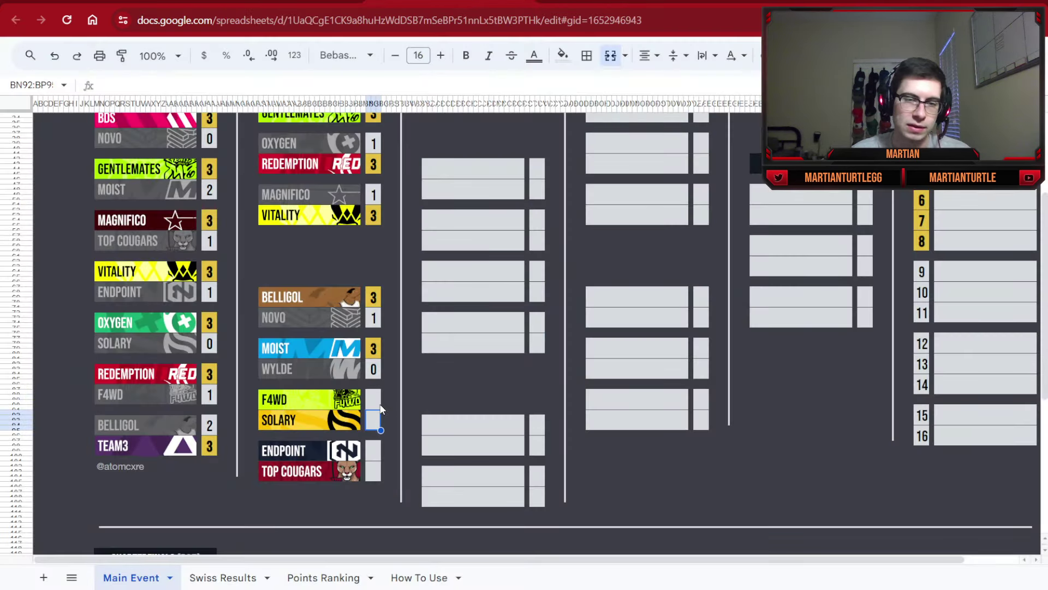
pyautogui.press('Up')
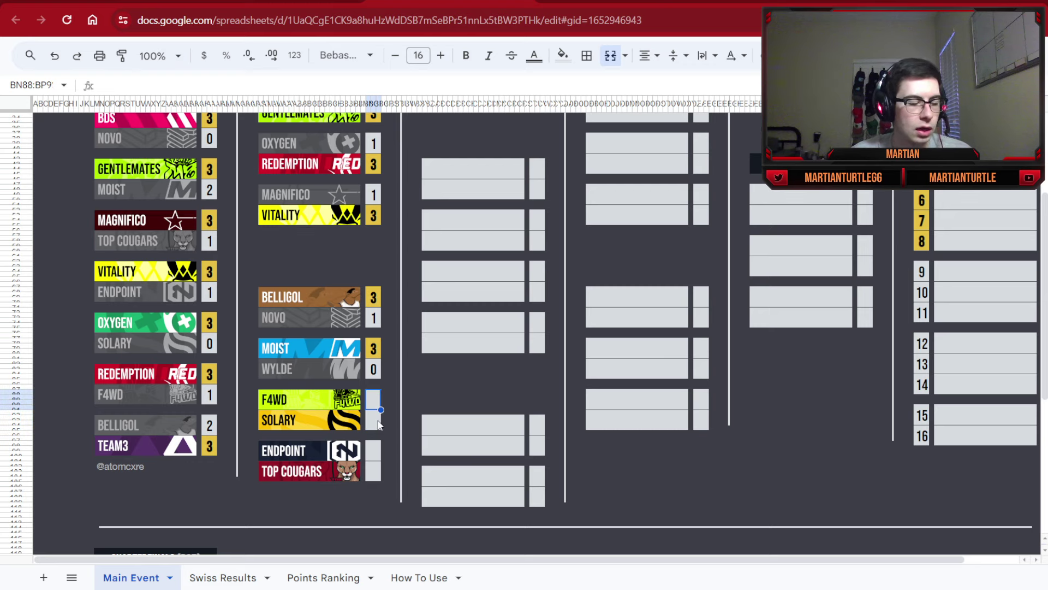
pyautogui.write('3')
pyautogui.press('Return')
pyautogui.write('1')
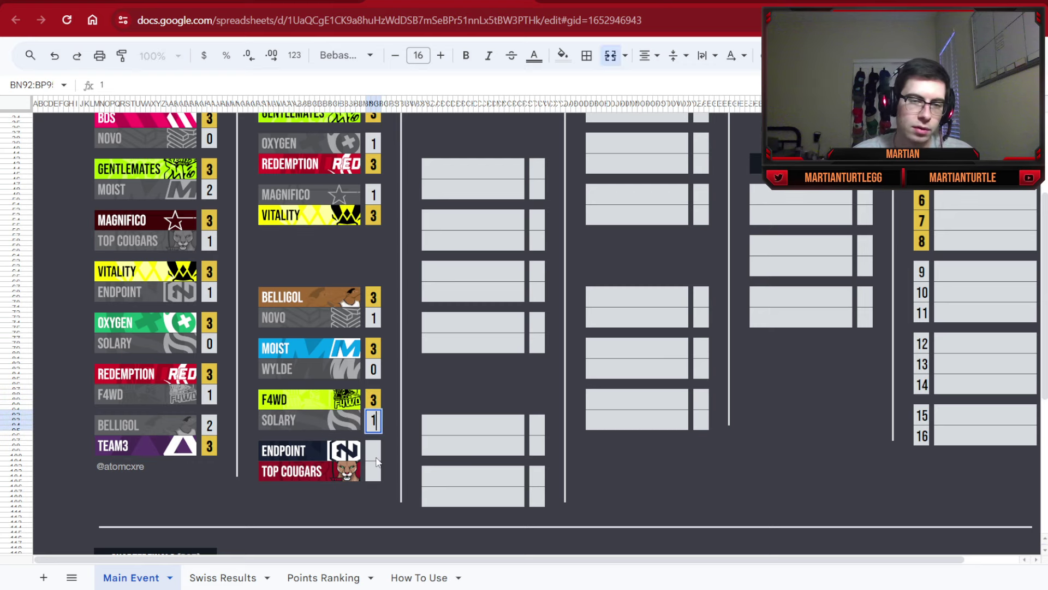
pyautogui.press('Return')
# - Enter a 3–2 Round 2 score for Endpoint over Top Cougars
pyautogui.scroll(-1, 336, 429)
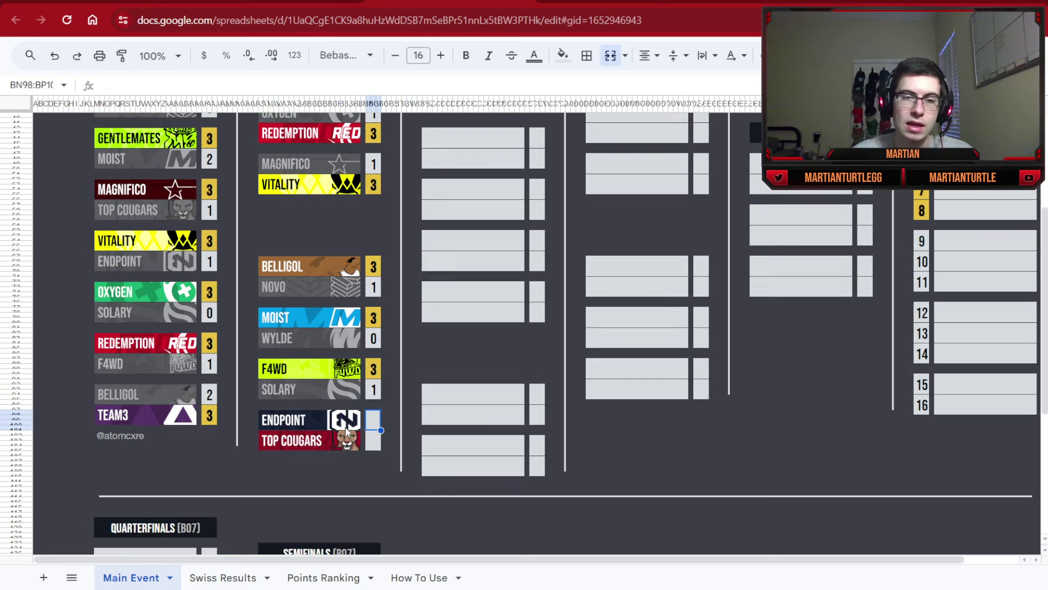
pyautogui.click(336, 437)
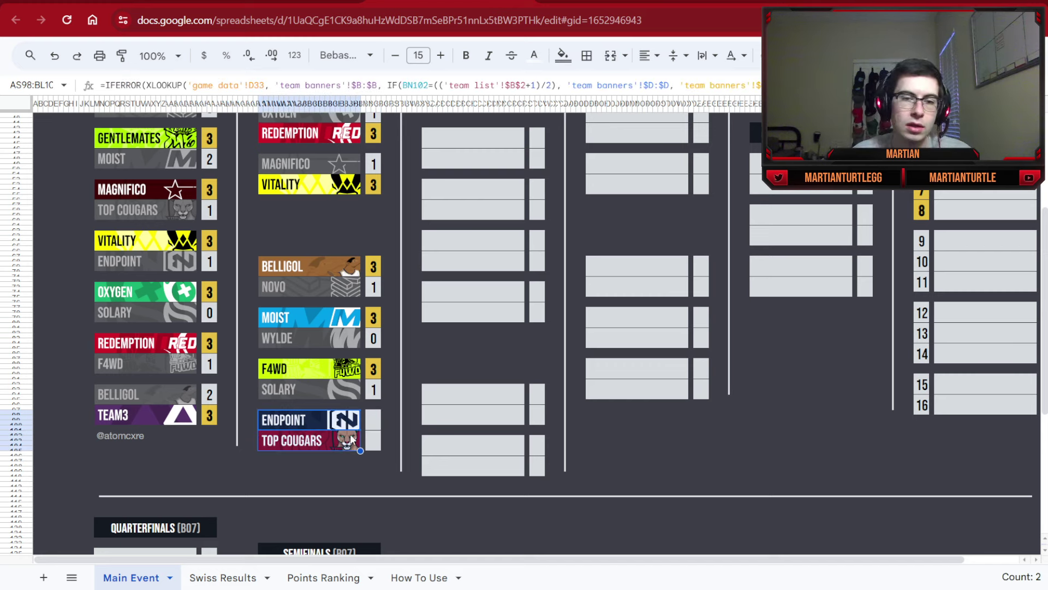
pyautogui.click(374, 421)
pyautogui.write('3')
pyautogui.press('Return')
pyautogui.write('2')
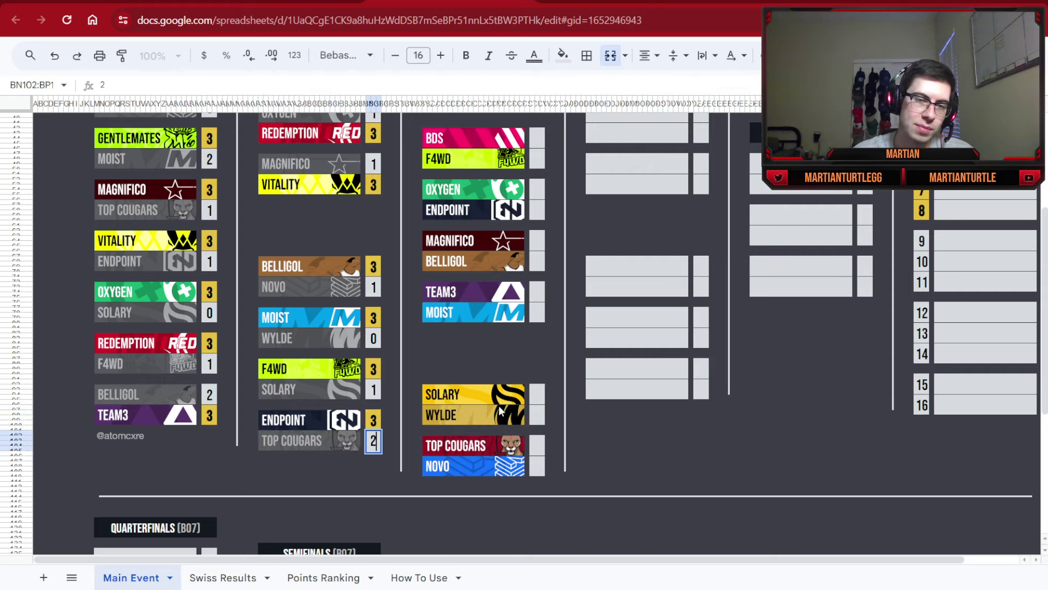
pyautogui.click(501, 412)
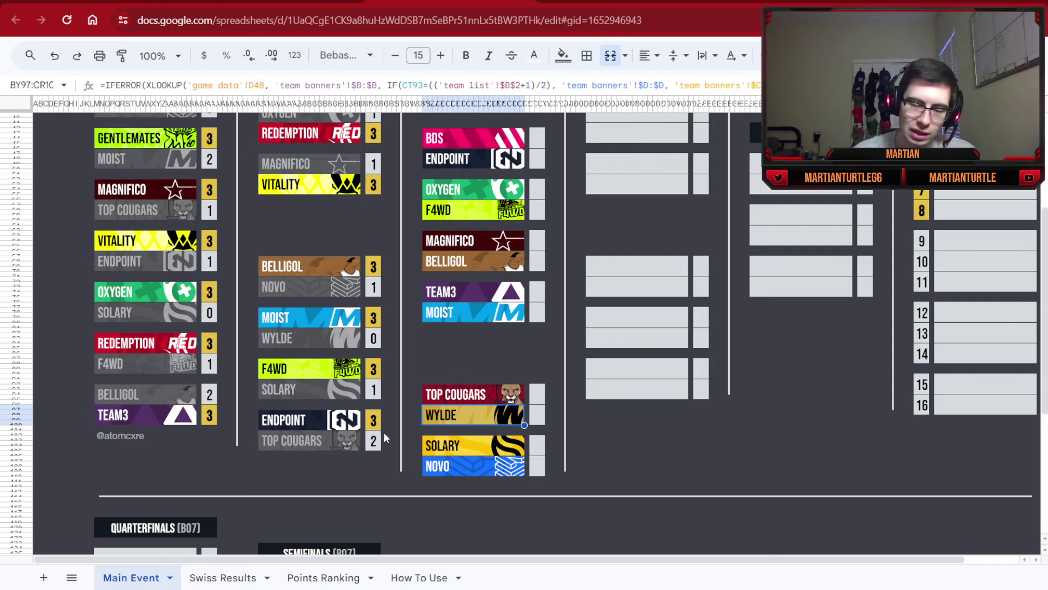
# - Enter a 3–1 Round 3 score for Karmine over Gentlemates
pyautogui.click(496, 399)
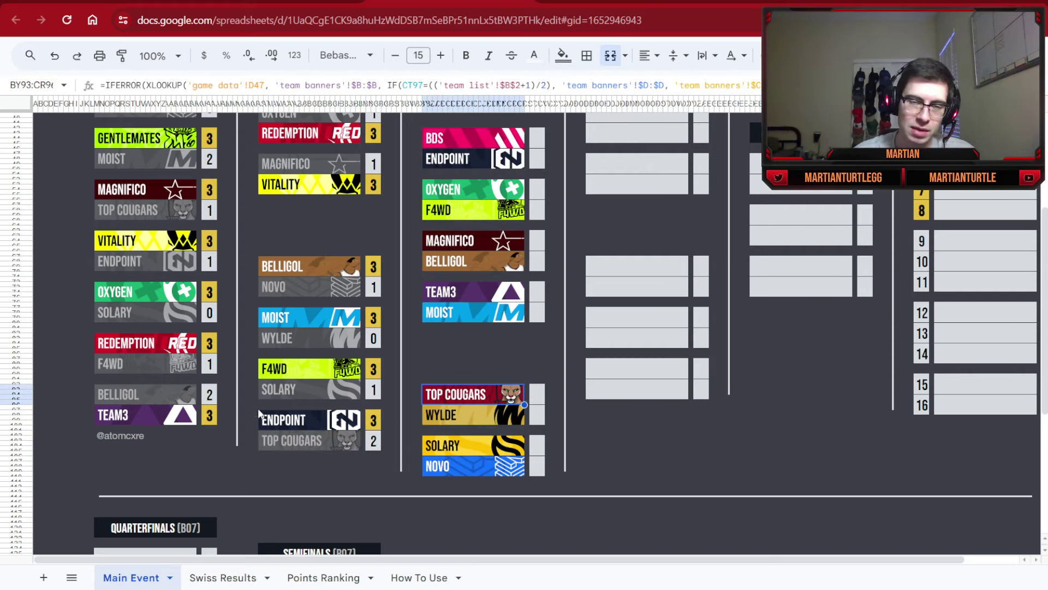
pyautogui.scroll(5, 383, 425)
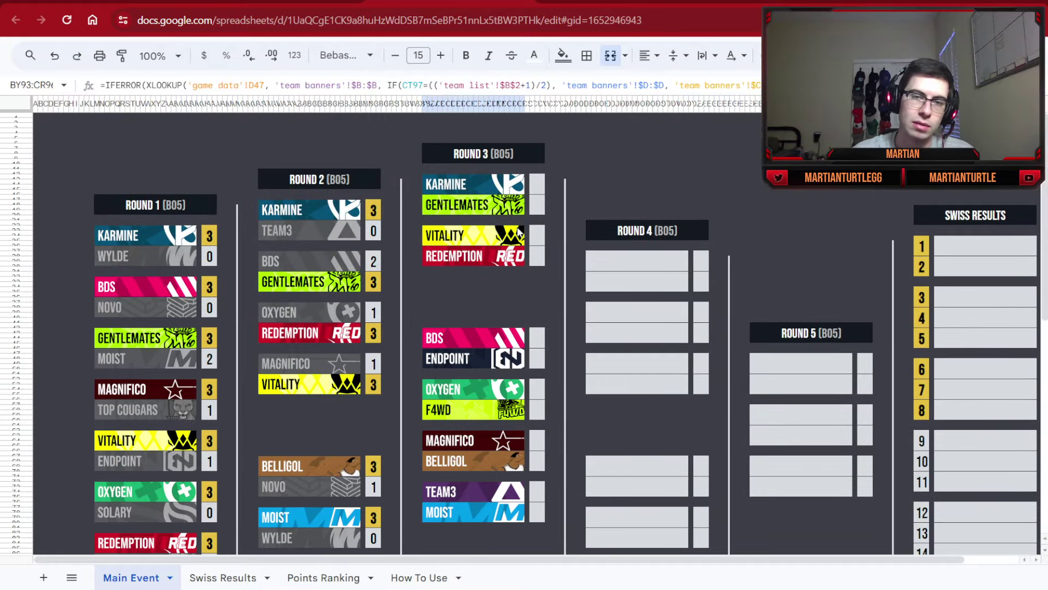
pyautogui.click(539, 186)
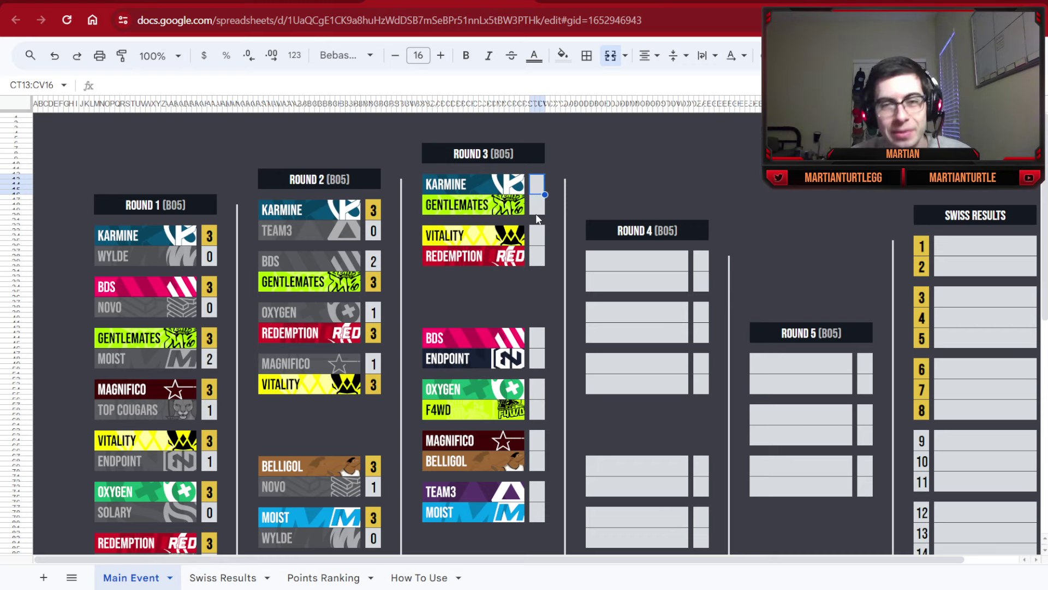
pyautogui.write('3')
pyautogui.press('Return')
pyautogui.write('1')
pyautogui.press('Return')
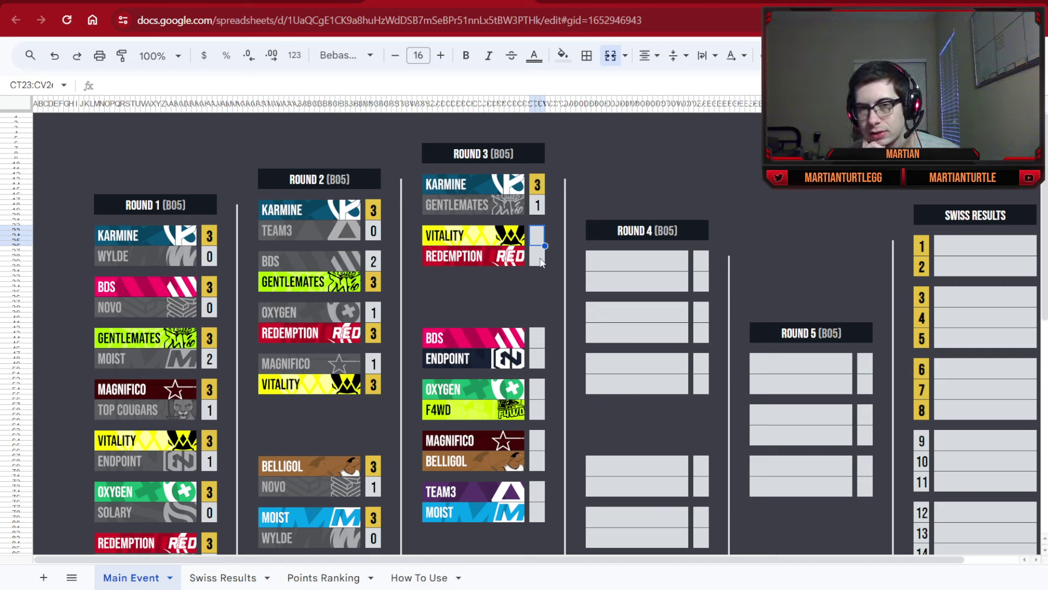
# - Enter a 3–1 Round 3 score for Redemption over Vitality
pyautogui.write('1')
pyautogui.press('Return')
pyautogui.write('3')
pyautogui.press('Return')
pyautogui.click(542, 335)
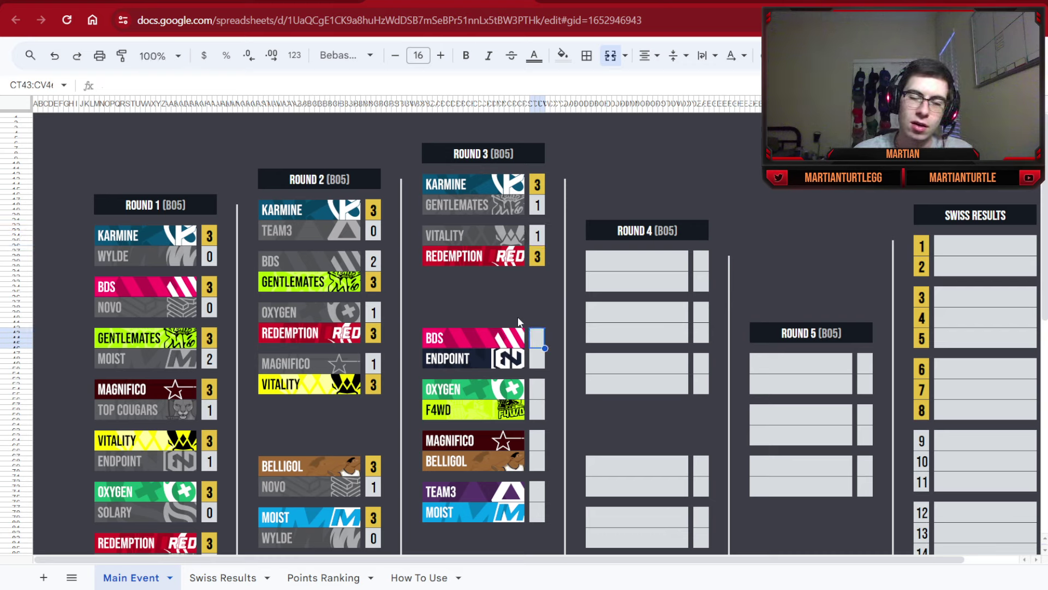
pyautogui.click(484, 228)
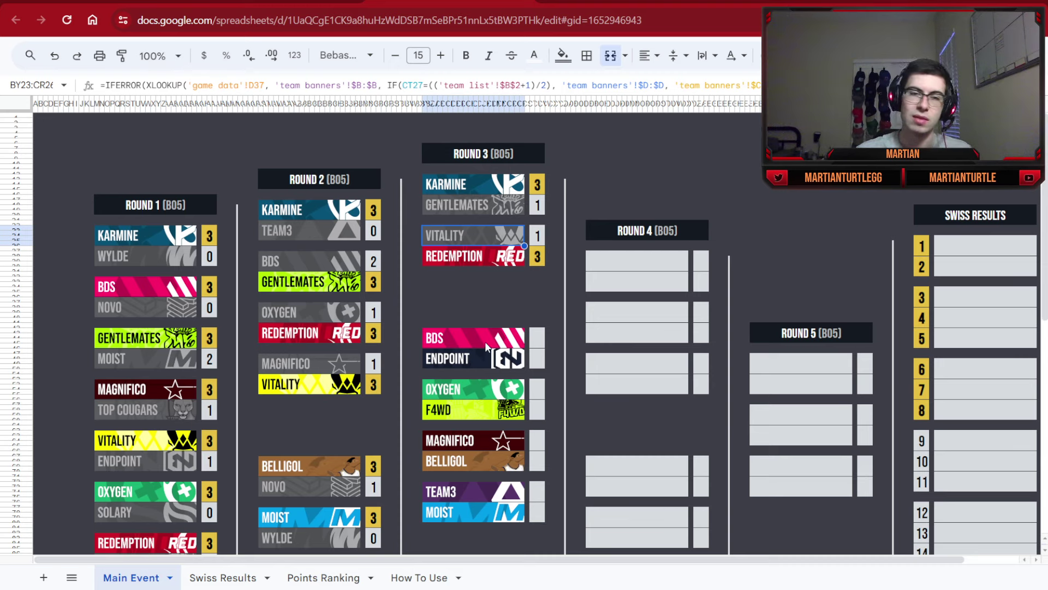
pyautogui.click(501, 257)
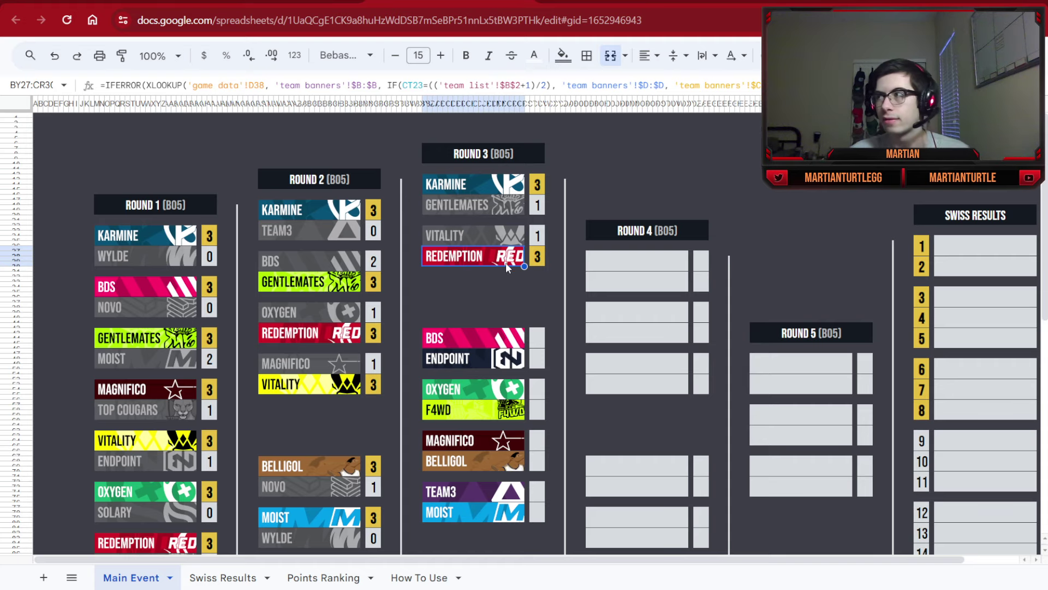
# - Enter a 3–0 Round 3 score for BDS over Endpoint
pyautogui.scroll(-2, 536, 244)
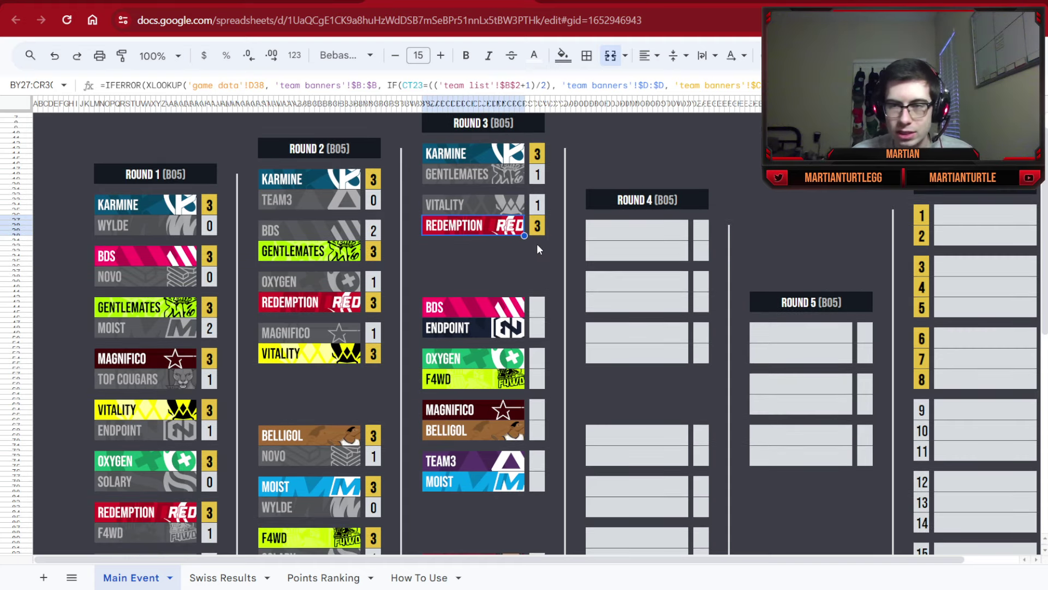
pyautogui.scroll(1, 531, 278)
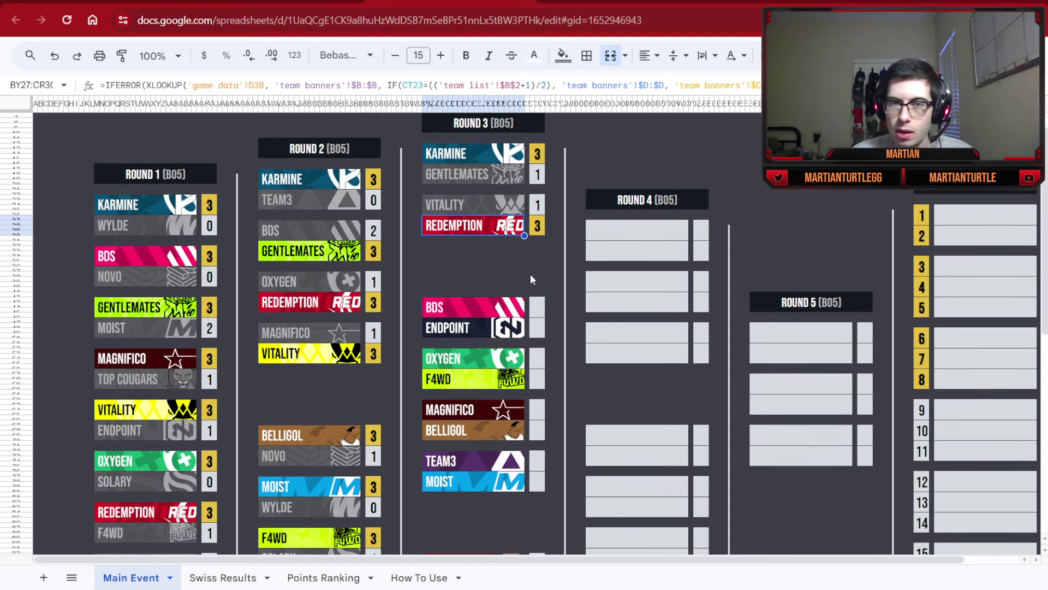
pyautogui.click(538, 307)
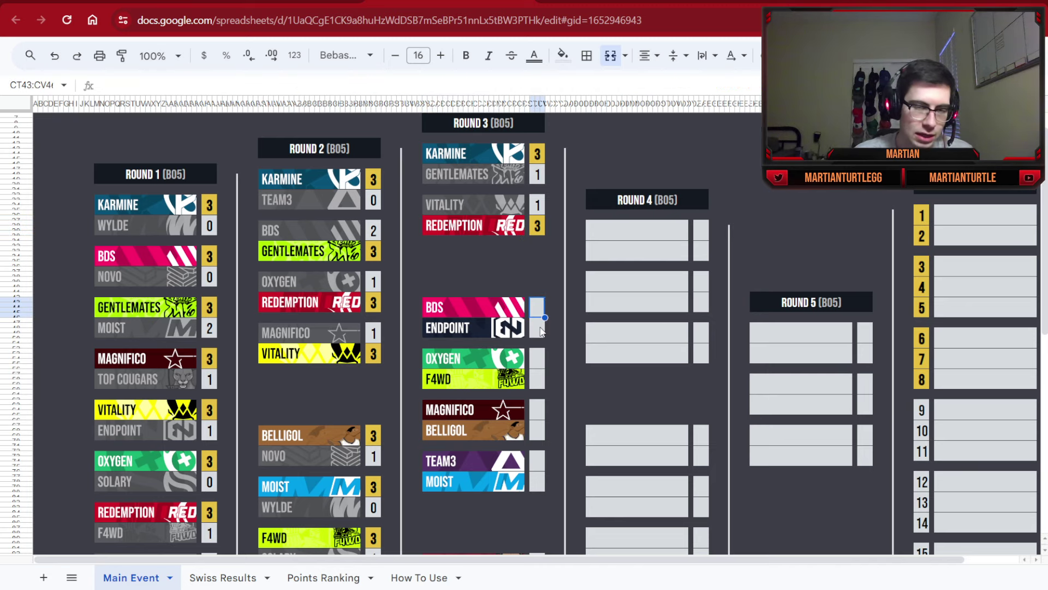
pyautogui.write('3')
pyautogui.press('Return')
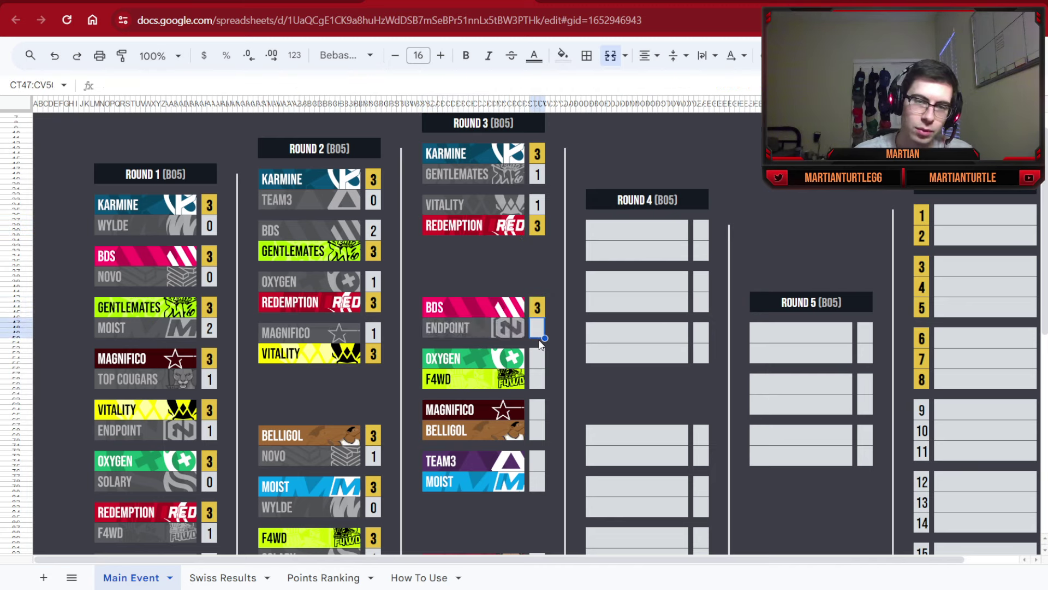
pyautogui.write('0')
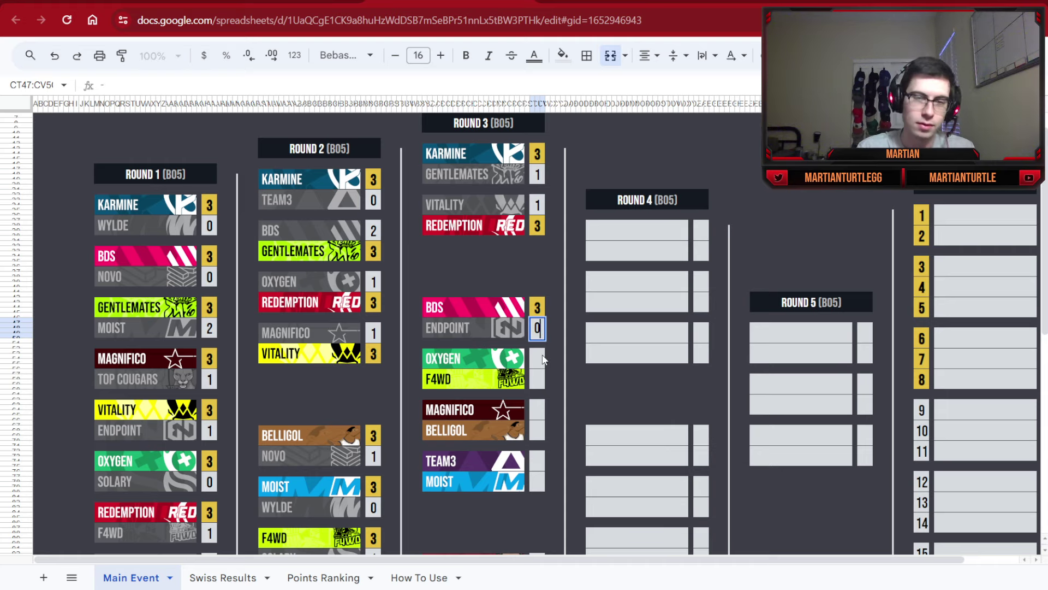
pyautogui.press('Return')
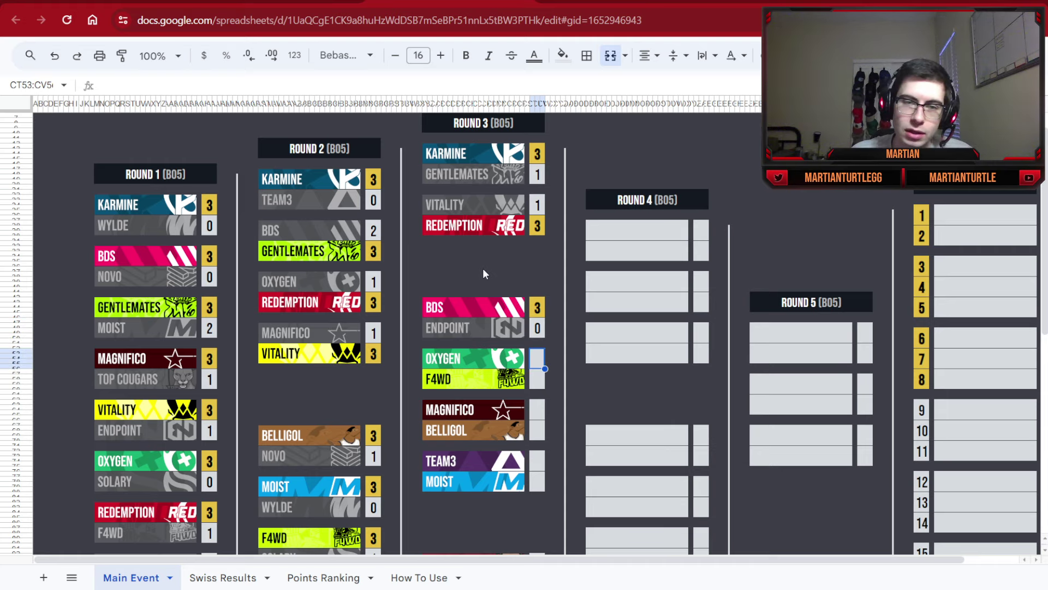
# - Enter a 3–1 Round 3 score for Oxygen over F4WD
pyautogui.scroll(-1, 486, 276)
pyautogui.write('3')
pyautogui.press('Return')
pyautogui.write('1')
pyautogui.press('Return')
# - Enter a 3–1 Round 3 score for Magnifico over Belligol
pyautogui.click(540, 385)
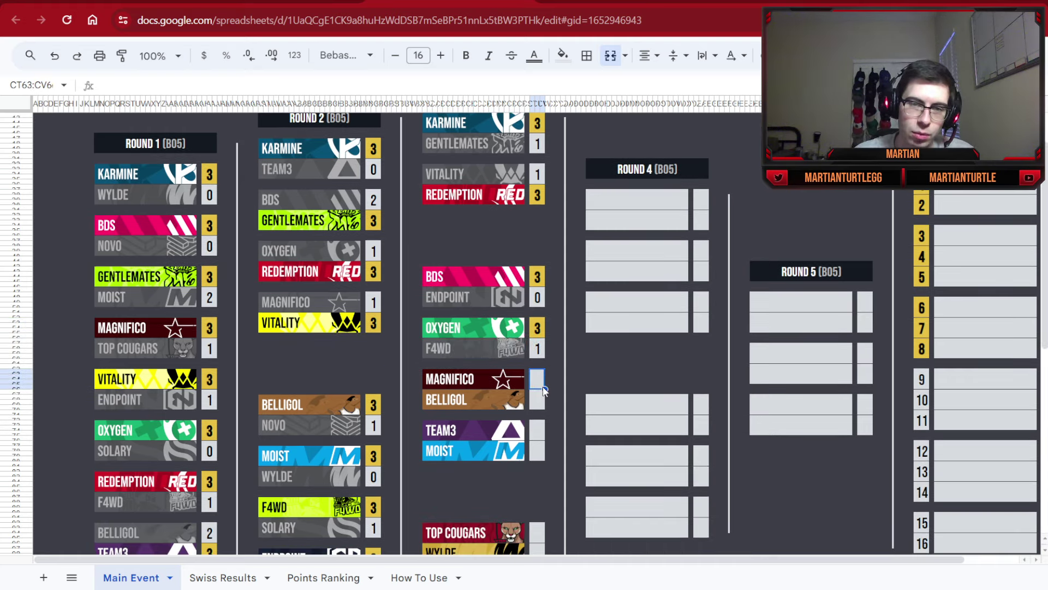
pyautogui.scroll(-3, 546, 348)
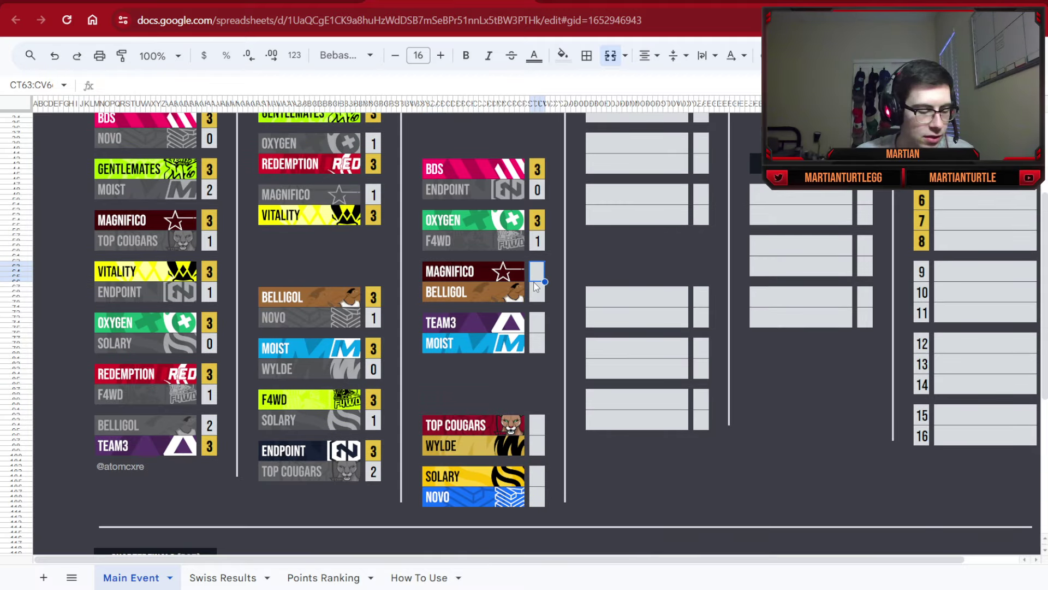
pyautogui.write('3')
pyautogui.press('Return')
pyautogui.write('1')
pyautogui.press('Return')
# - Enter a 3–2 Round 3 score for Moist over Team3
pyautogui.click(538, 326)
pyautogui.click(539, 340)
pyautogui.write('3')
pyautogui.click(544, 329)
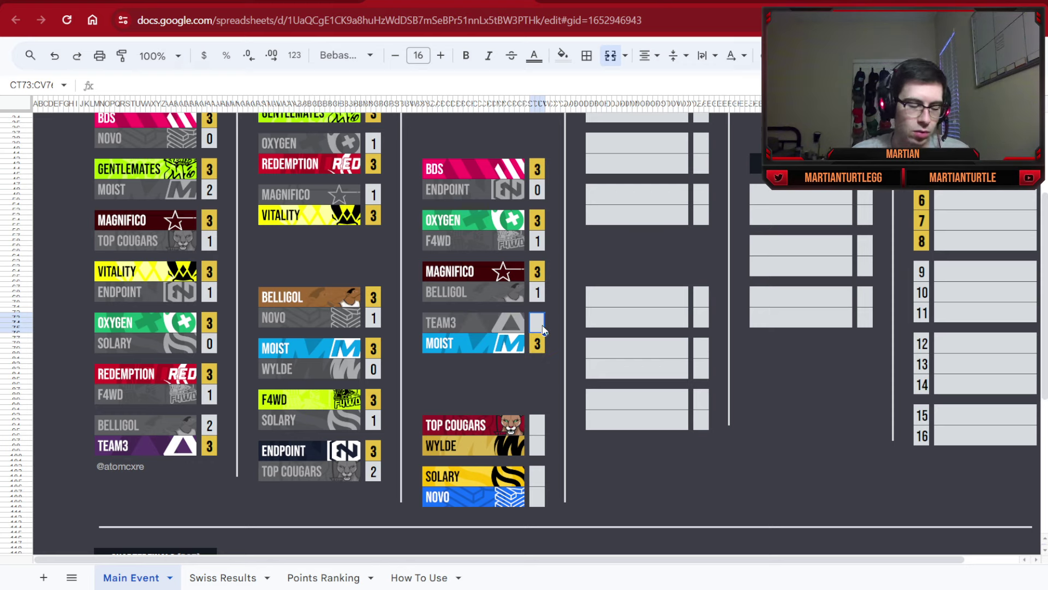
pyautogui.write('2')
pyautogui.click(538, 423)
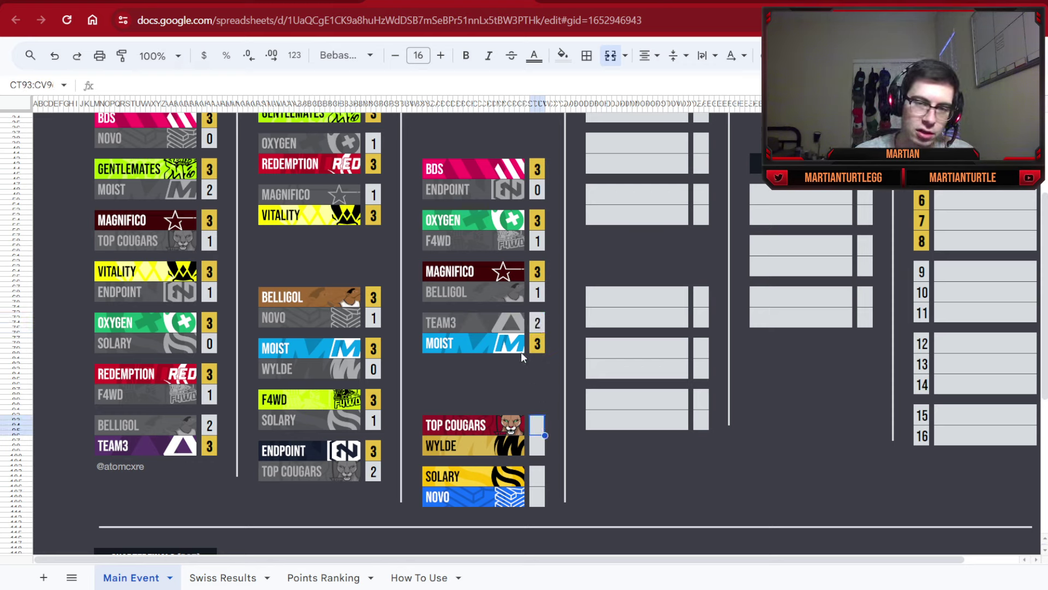
pyautogui.click(487, 328)
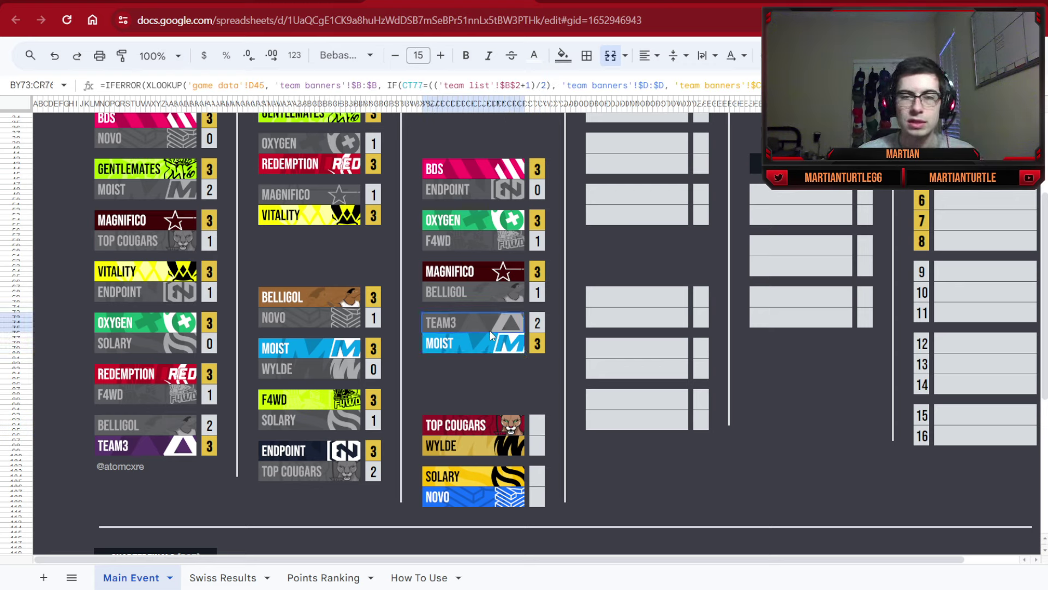
pyautogui.moveTo(490, 333); pyautogui.dragTo(490, 335)
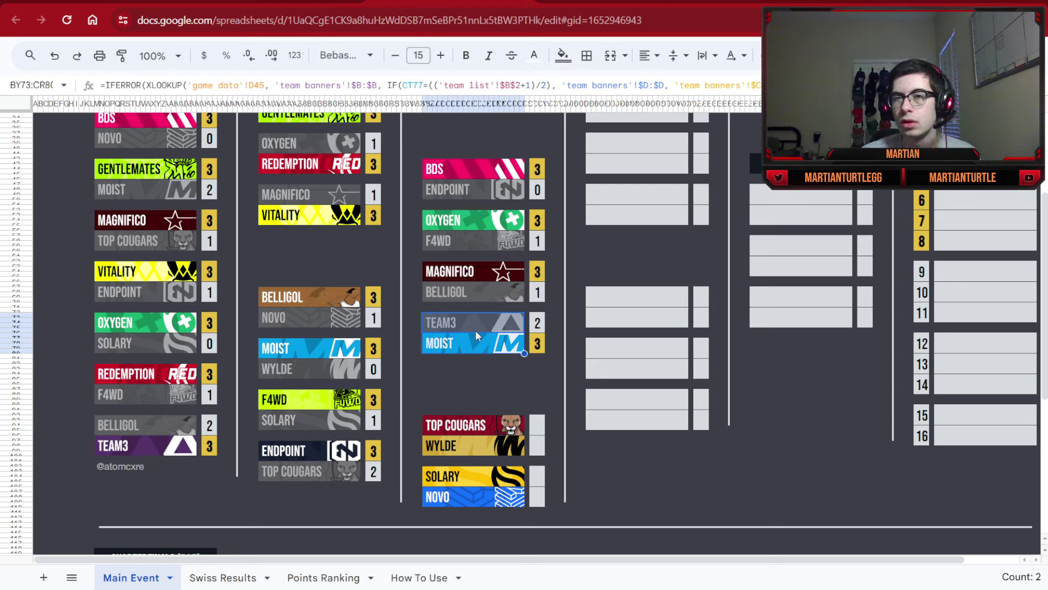
# - Enter a 3–1 Round 3 score for Top Cougars over Wylde
pyautogui.click(537, 428)
pyautogui.write('3')
pyautogui.press('Return')
pyautogui.write('1')
pyautogui.press('Return')
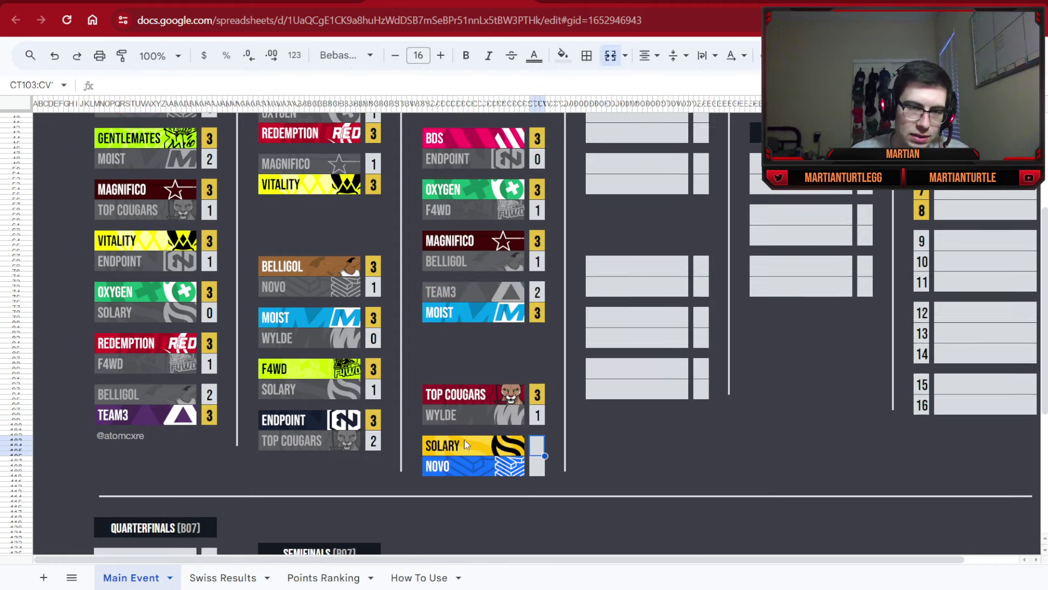
# - Enter a 3–2 score for Solary over Novo in the last Round 3 match
pyautogui.scroll(-1, 464, 441)
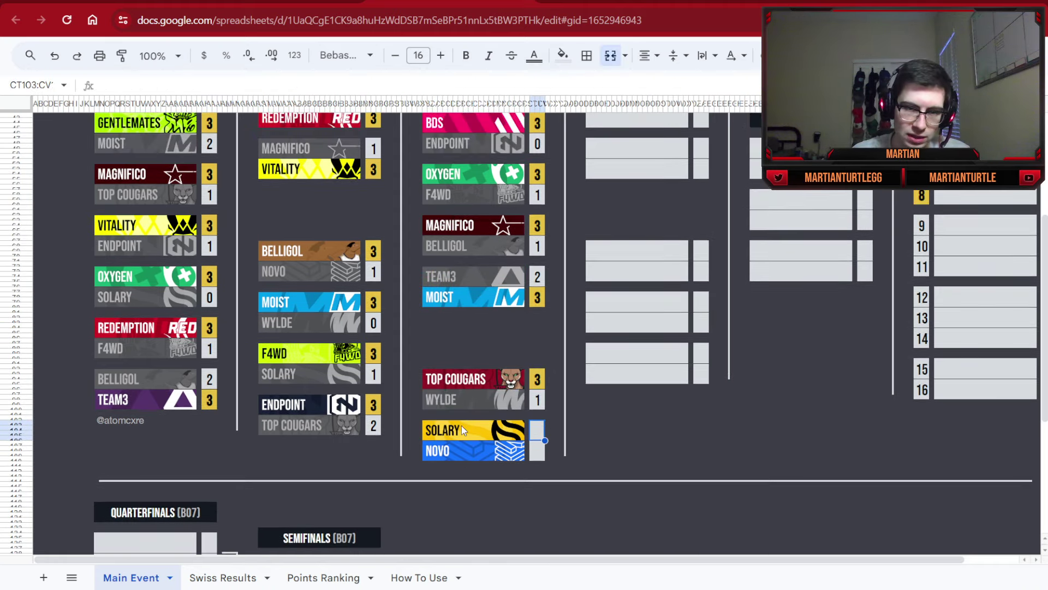
pyautogui.moveTo(461, 426); pyautogui.dragTo(464, 450)
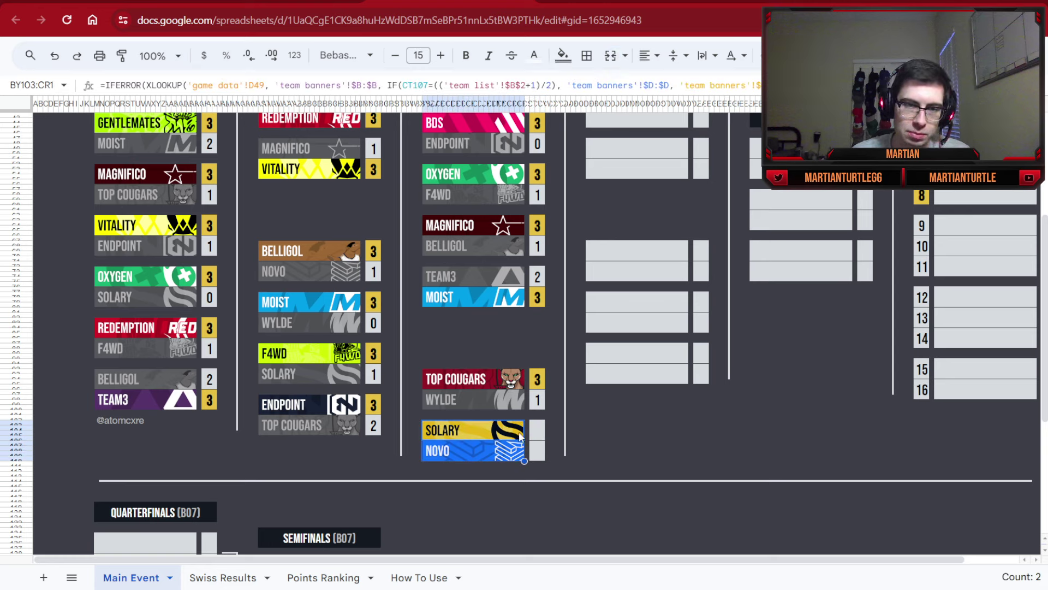
pyautogui.click(538, 431)
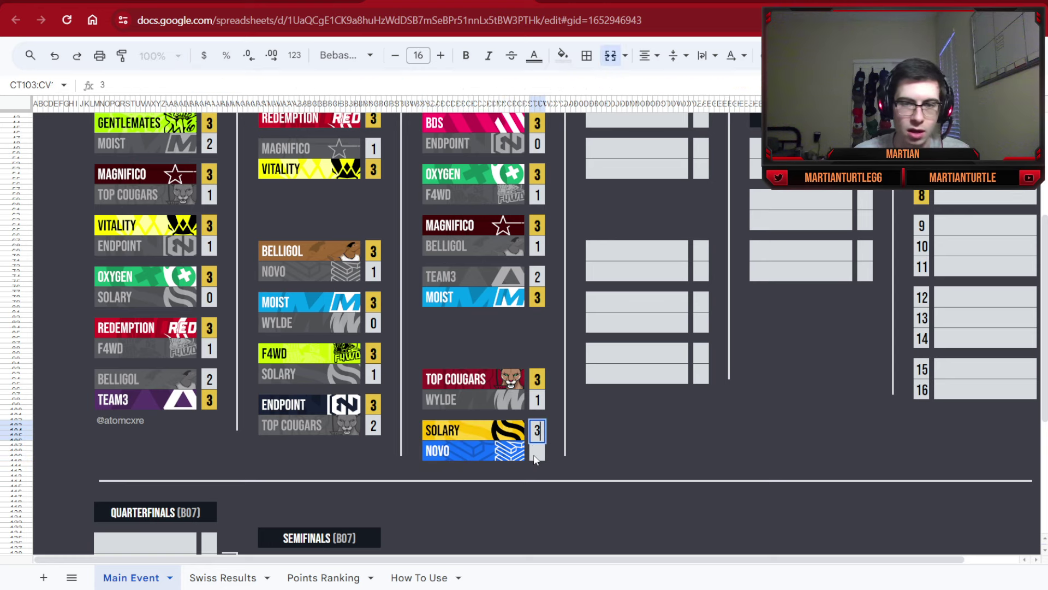
pyautogui.press('Return')
pyautogui.write('2')
pyautogui.click(700, 253)
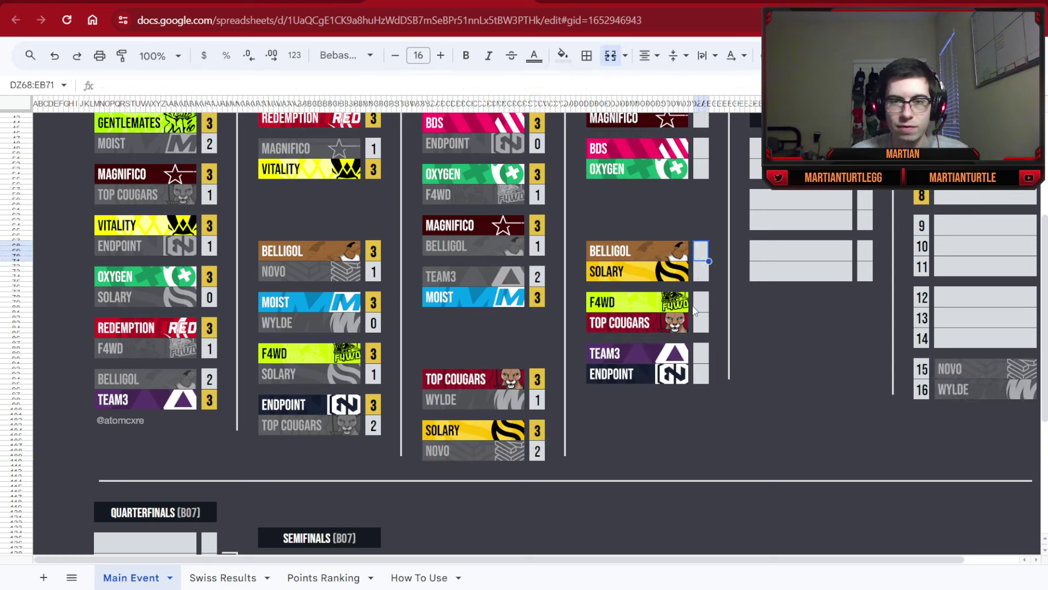
# - Enter a 3–2 score for Vitality over Moist in the first Round 4 match
pyautogui.scroll(1, 693, 310)
pyautogui.scroll(4, 694, 310)
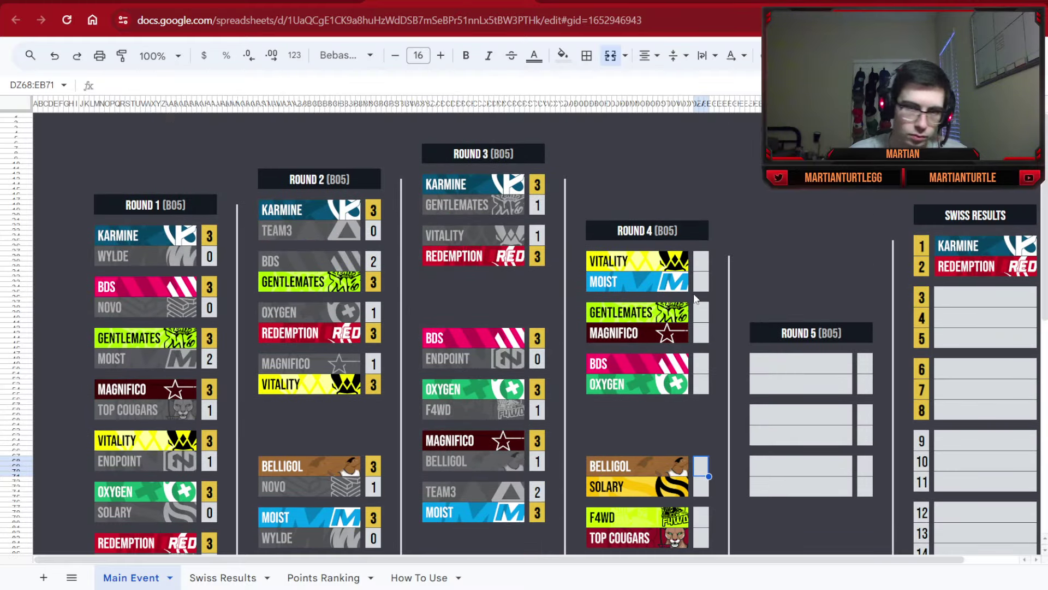
pyautogui.click(701, 262)
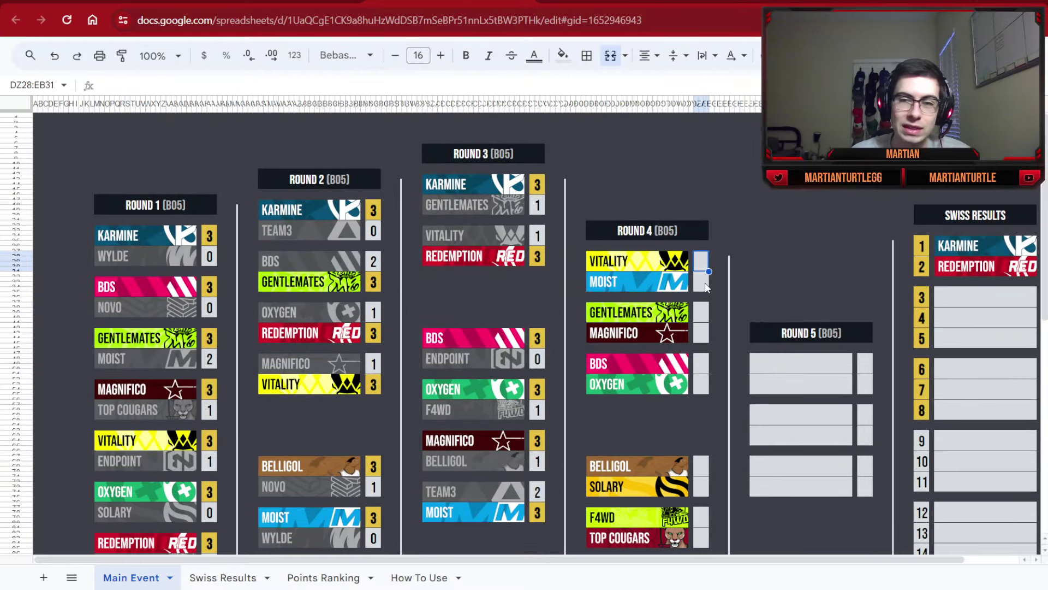
pyautogui.write('3')
pyautogui.press('Return')
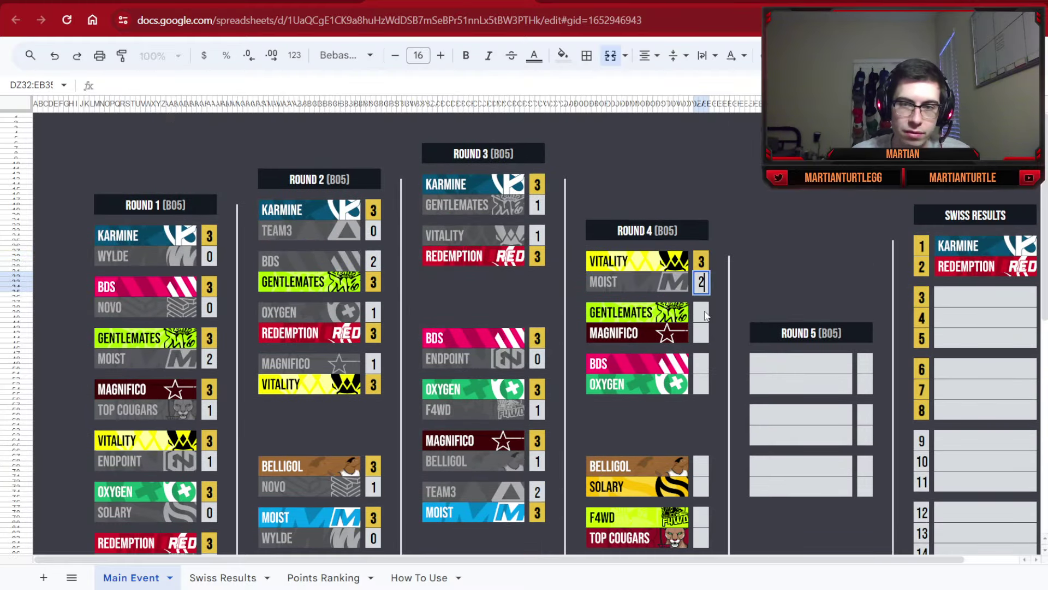
pyautogui.write('2')
pyautogui.click(702, 313)
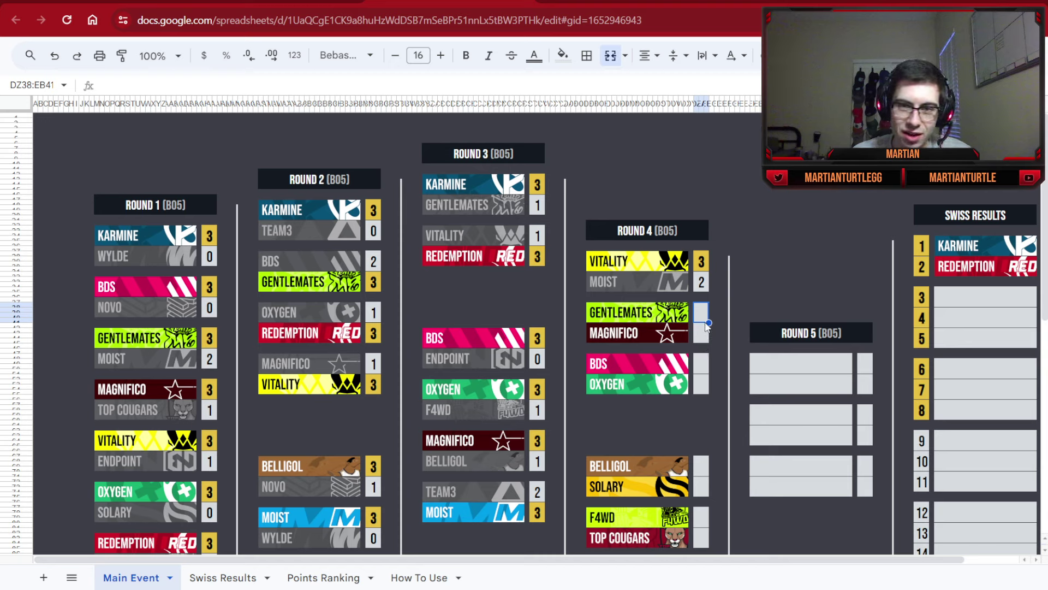
# - Enter a 3–1 Round 4 score for BDS over Oxygen
pyautogui.moveTo(667, 322); pyautogui.dragTo(671, 382)
pyautogui.click(672, 378)
pyautogui.click(700, 367)
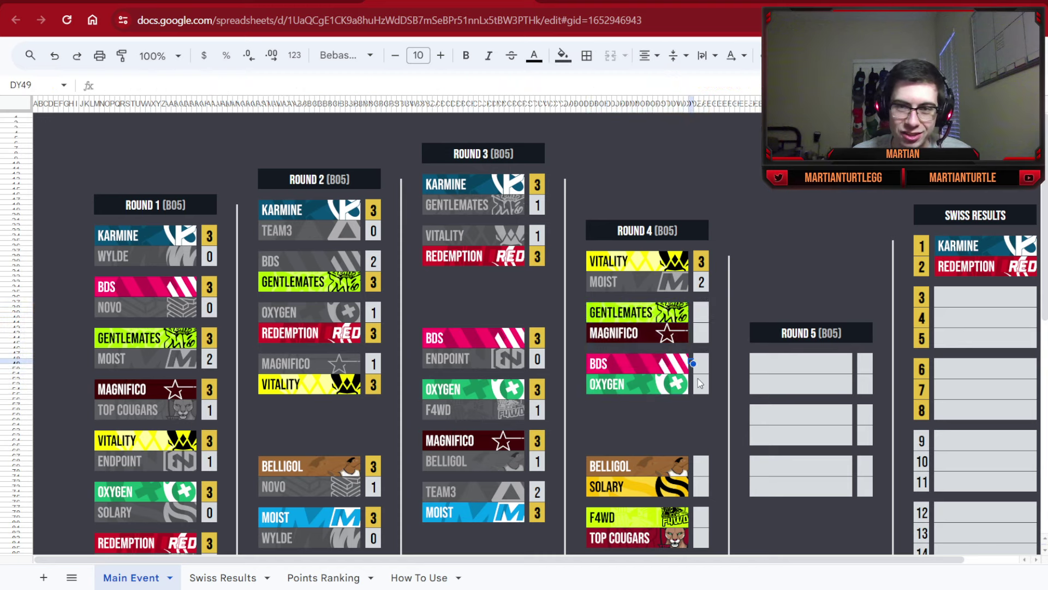
pyautogui.write('3')
pyautogui.press('Return')
pyautogui.write('1')
pyautogui.press('Return')
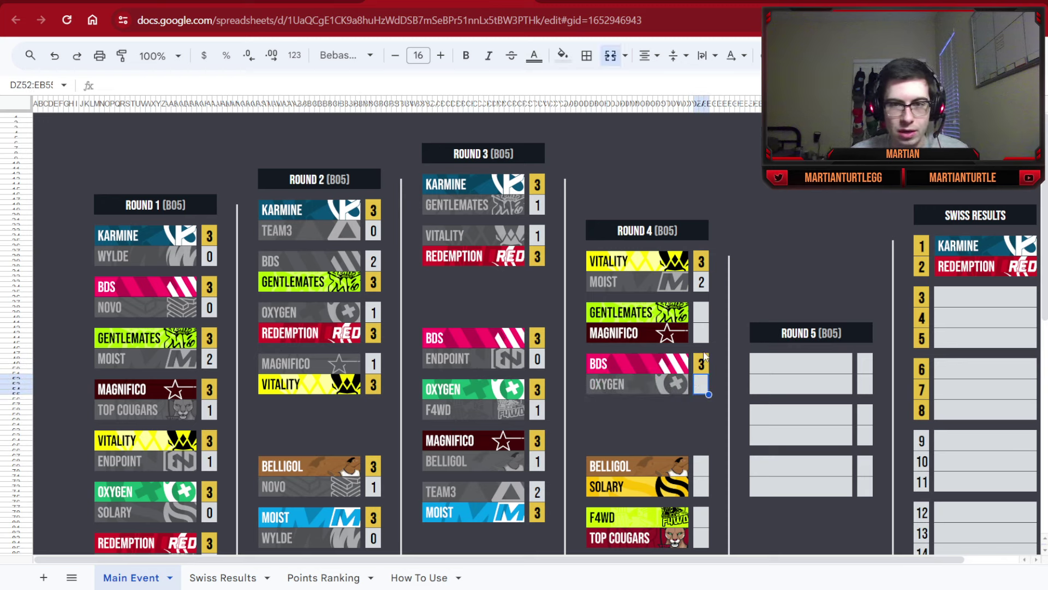
# - Enter a 3–2 Round 4 score for Gentlemates over Magnifico
pyautogui.click(702, 314)
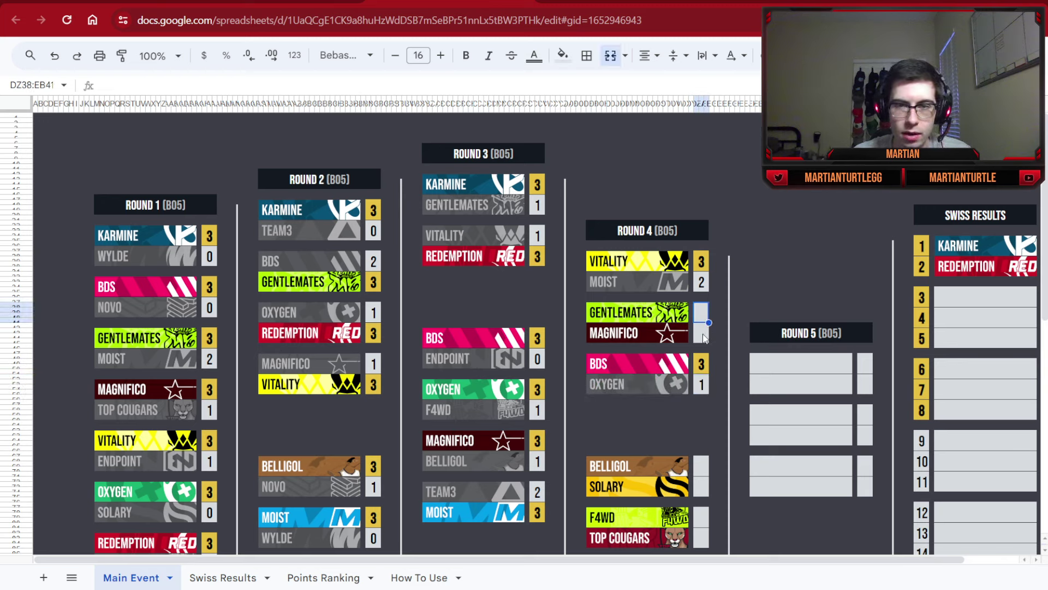
pyautogui.write('3')
pyautogui.press('Return')
pyautogui.write('2')
pyautogui.press('Return')
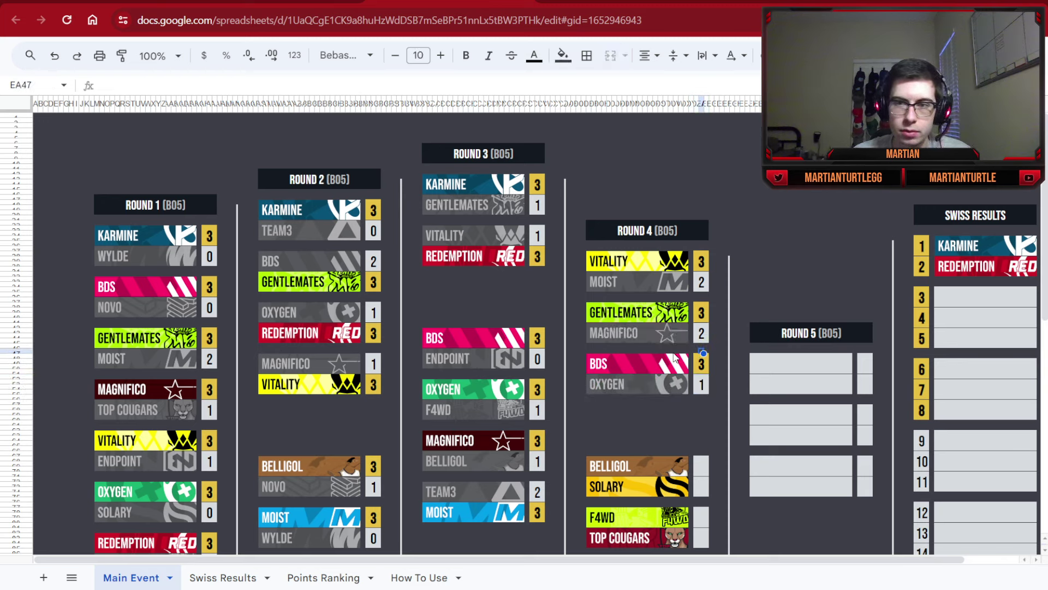
# - Enter a 3–1 Round 4 score for Belligol over Solary
pyautogui.scroll(-3, 692, 366)
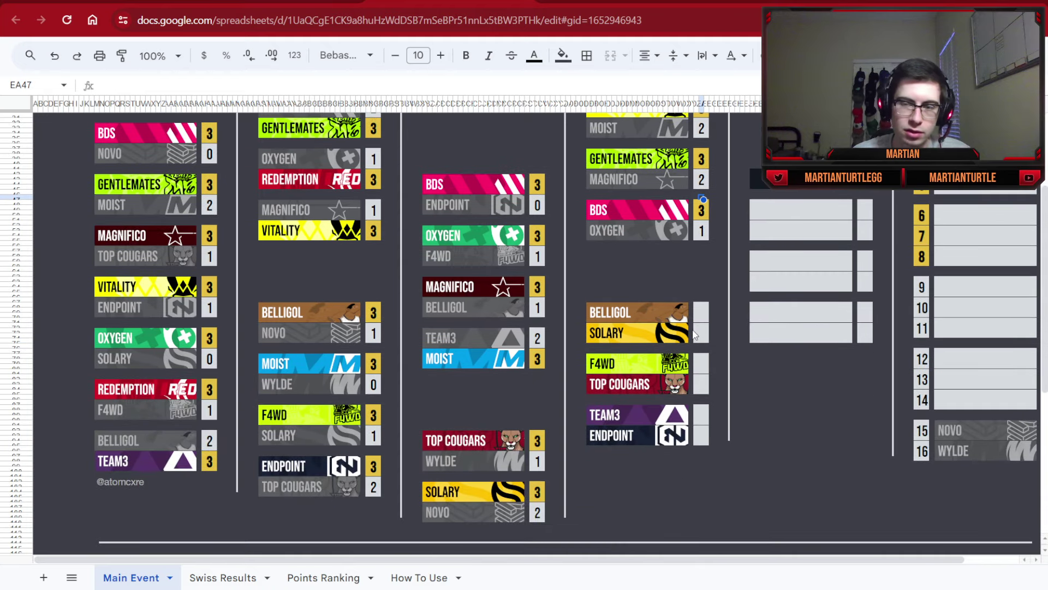
pyautogui.click(701, 317)
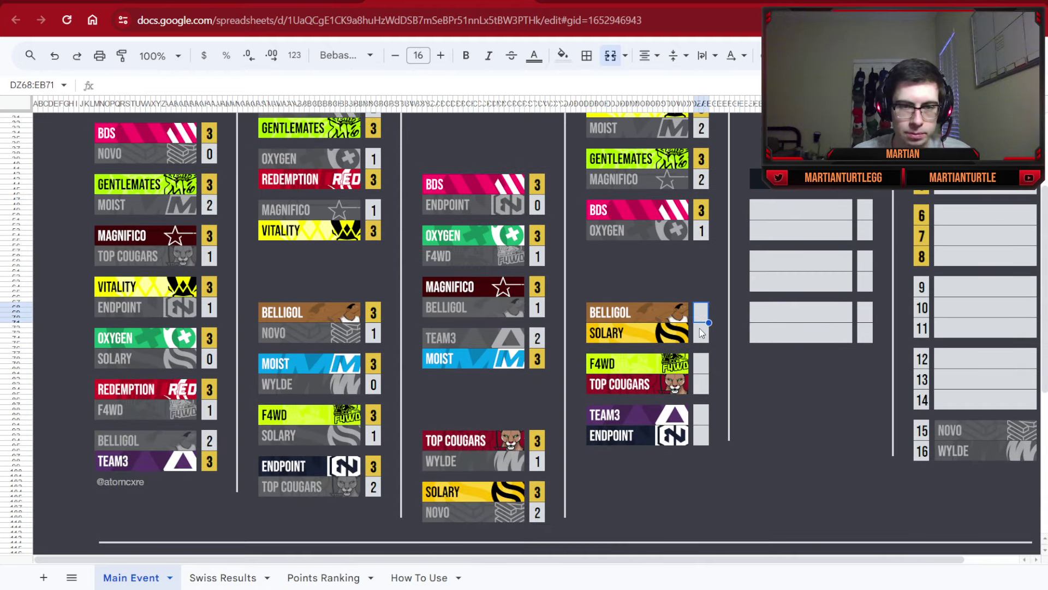
pyautogui.write('3')
pyautogui.press('Return')
# - Enter a 3–1 Round 4 score for Top Cougars over F4WD
pyautogui.click(700, 372)
pyautogui.press('Down')
pyautogui.write('3')
pyautogui.press('Return')
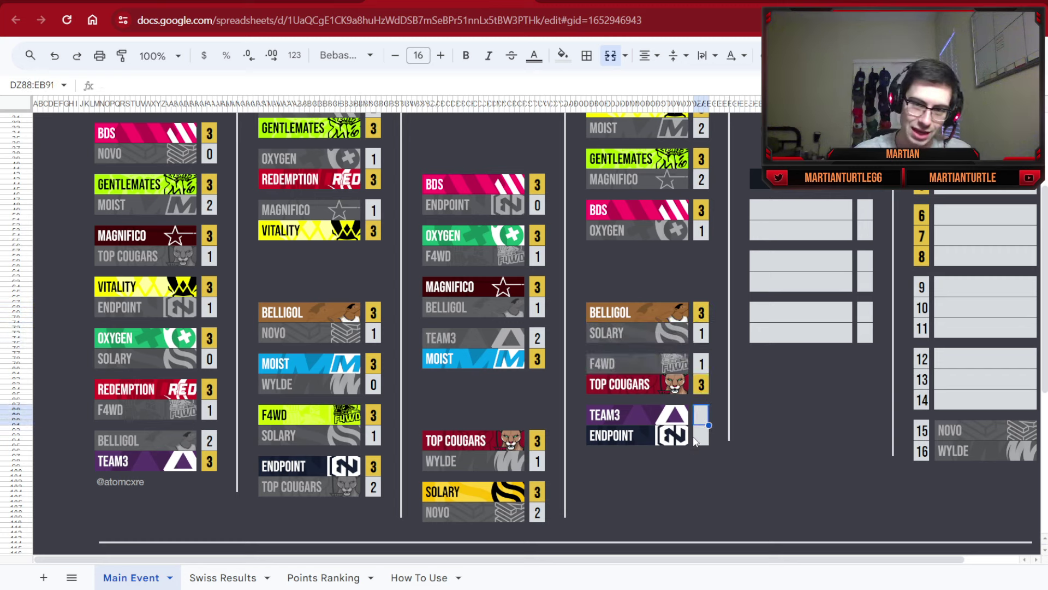
# - Enter Endpoint's winning score of 3 against Team3 in the last Round 4 match
pyautogui.press('Down')
pyautogui.write('3')
pyautogui.press('Return')
pyautogui.click(791, 363)
# - Review the qualifying places in the Swiss results alongside the Round 5 matchups
pyautogui.scroll(3, 797, 380)
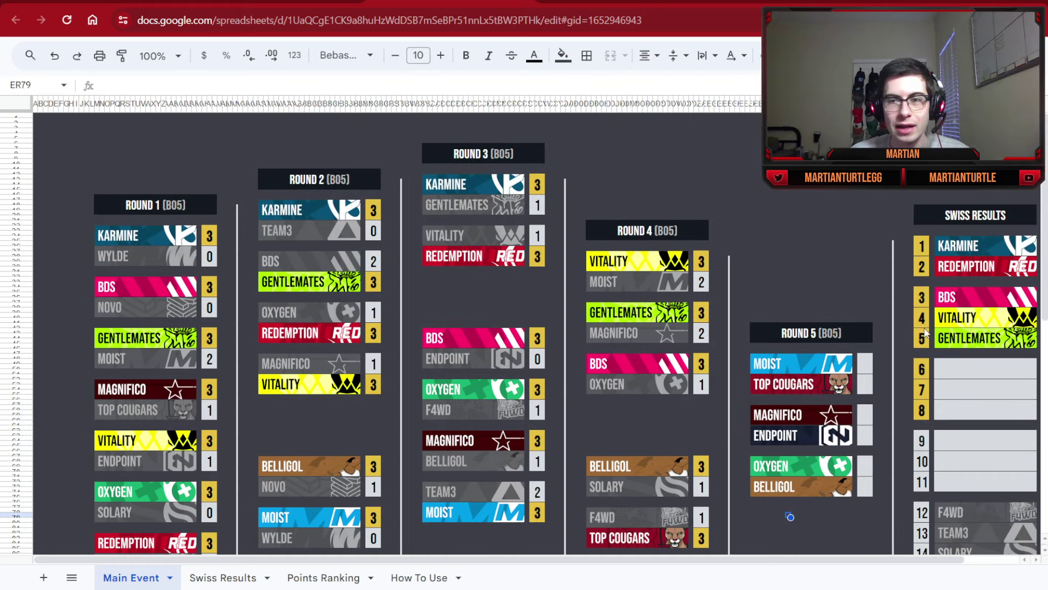
pyautogui.moveTo(956, 323); pyautogui.dragTo(965, 343)
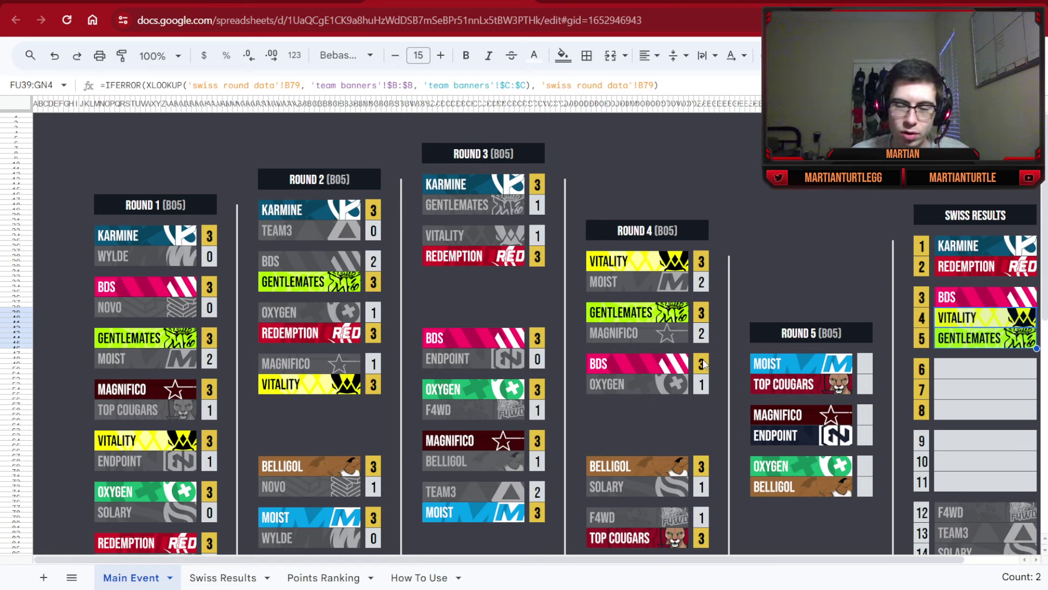
pyautogui.click(970, 341)
pyautogui.click(965, 370)
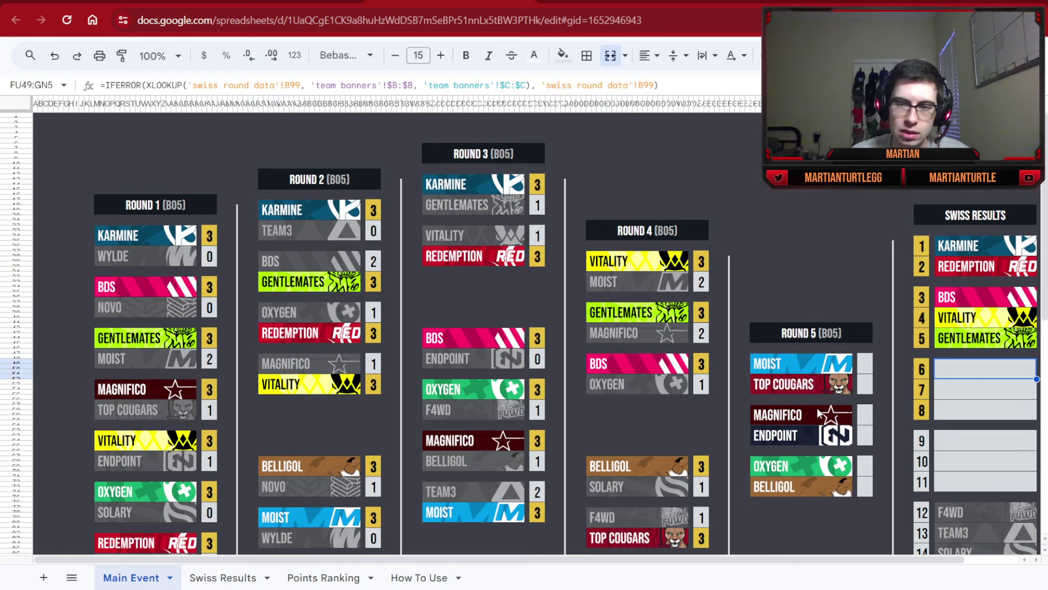
pyautogui.hscroll(2, 617, 549)
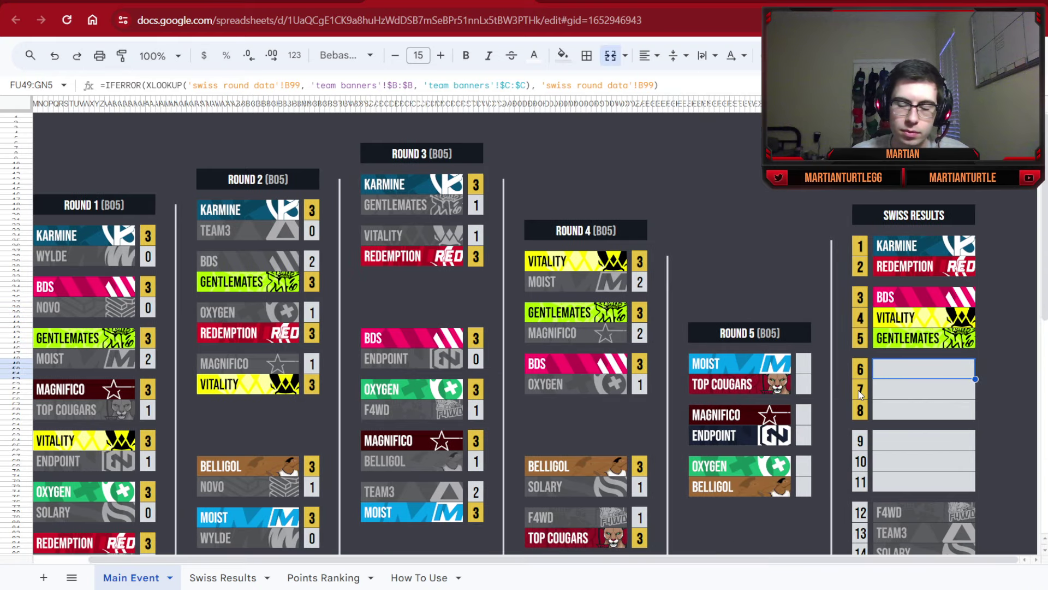
# - Enter a 3–2 Round 5 score for Moist over Top Cougars
pyautogui.click(802, 366)
pyautogui.scroll(-2, 803, 374)
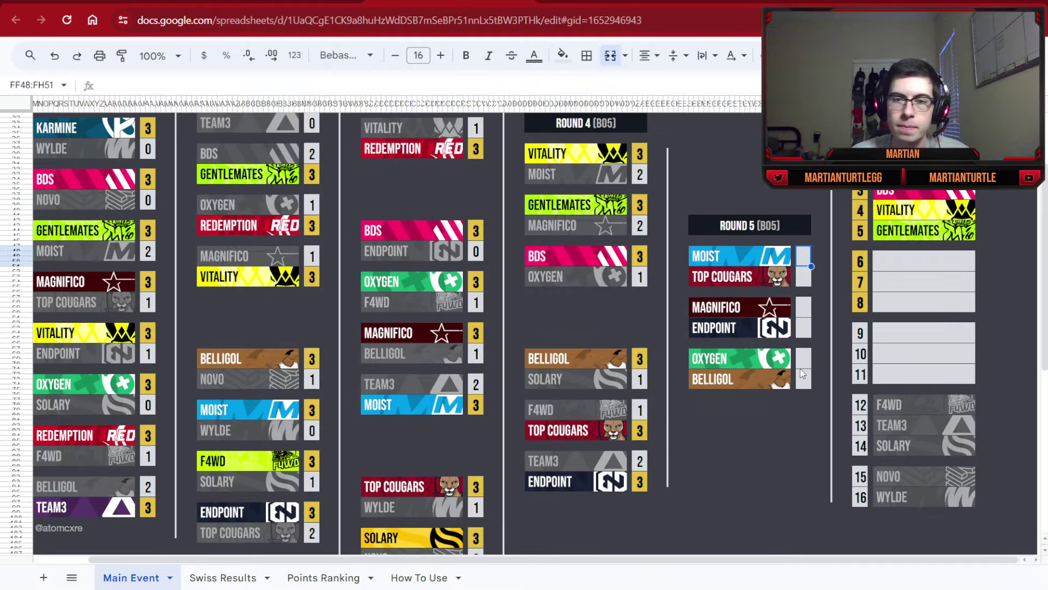
pyautogui.moveTo(752, 260); pyautogui.dragTo(735, 331)
pyautogui.click(805, 263)
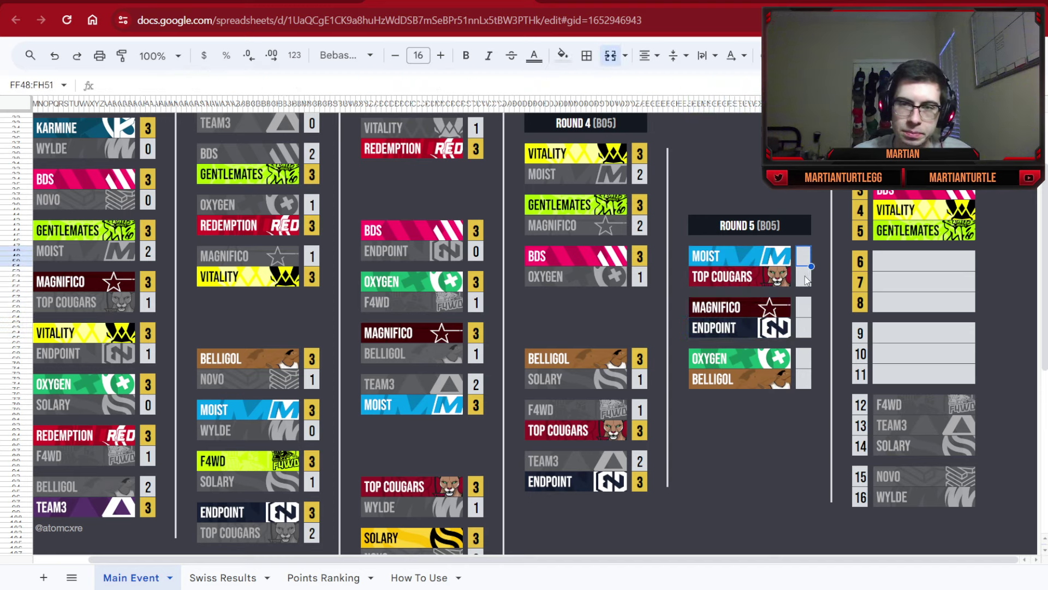
pyautogui.write('3')
pyautogui.press('Return')
pyautogui.write('2')
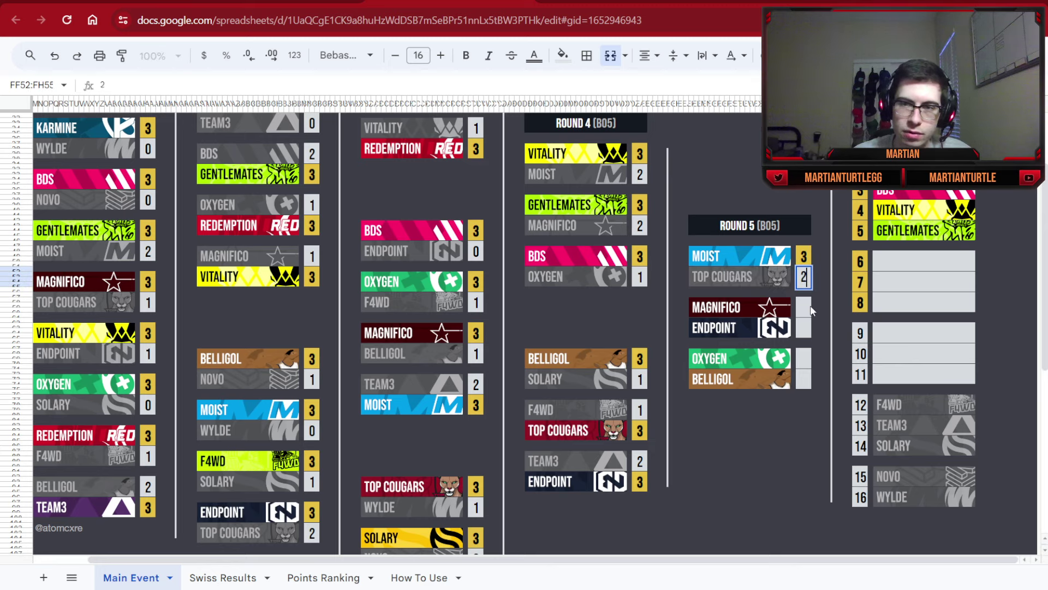
pyautogui.click(811, 310)
pyautogui.click(776, 285)
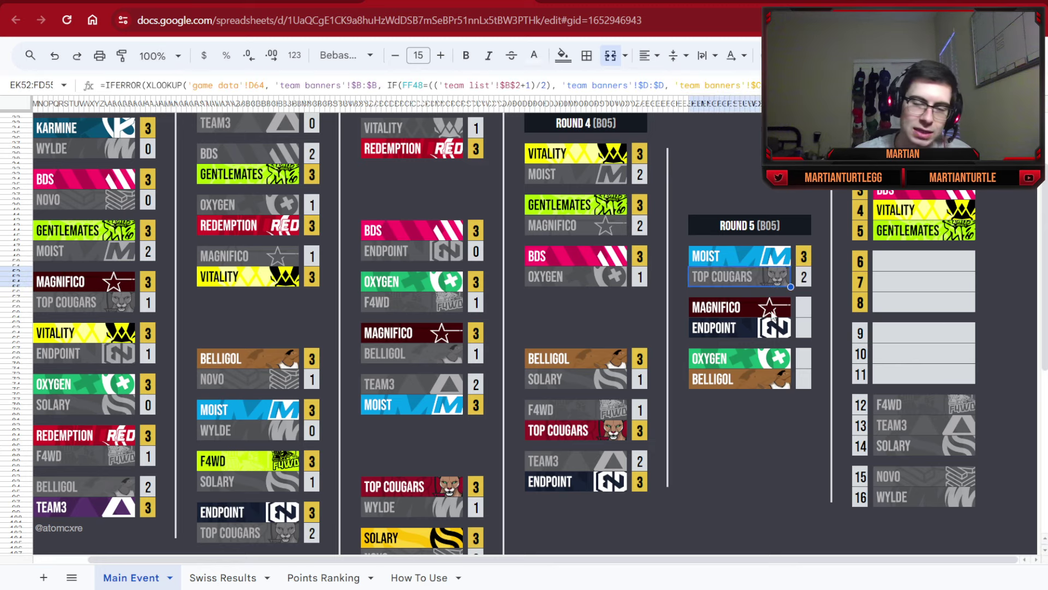
pyautogui.hotkey('shift', 'Down')
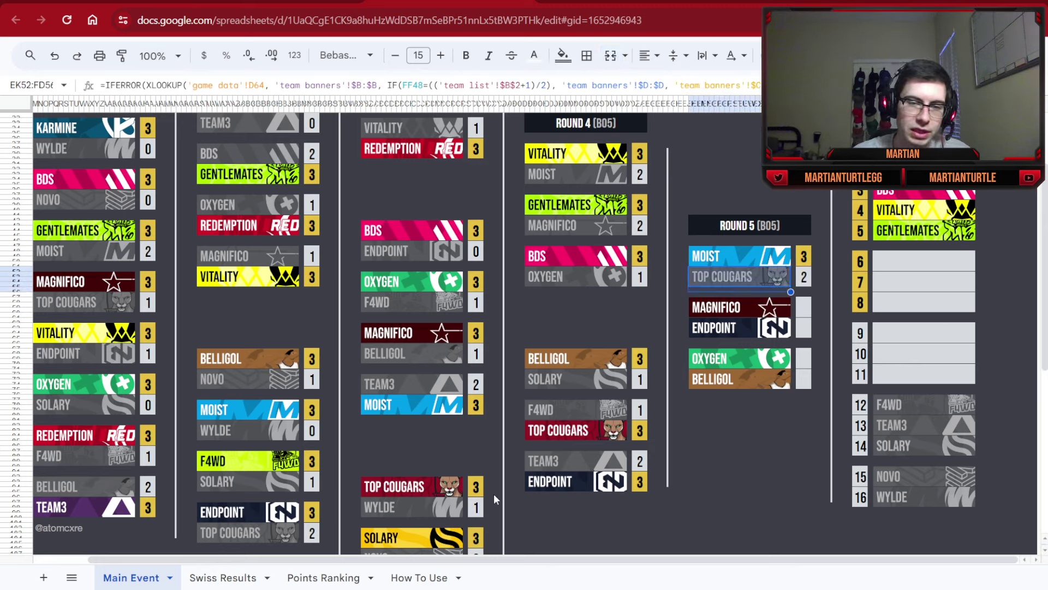
# - Enter a 3–2 Round 5 score for Magnifico over Endpoint
pyautogui.click(804, 314)
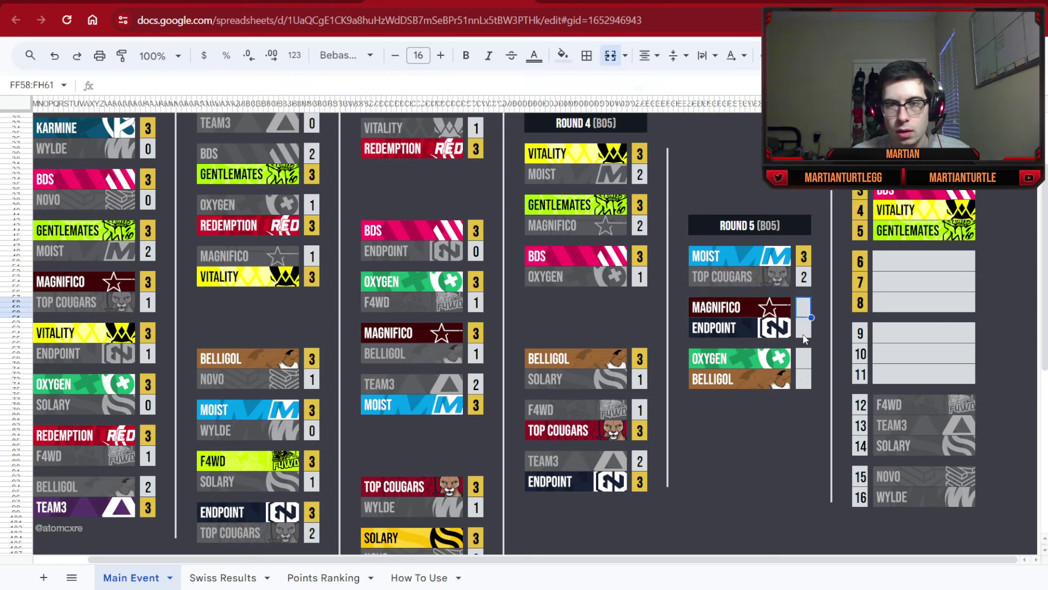
pyautogui.write('3')
pyautogui.press('Return')
pyautogui.write('2')
# - Enter a 3–0 Round 5 score for Oxygen over Belligol
pyautogui.click(807, 360)
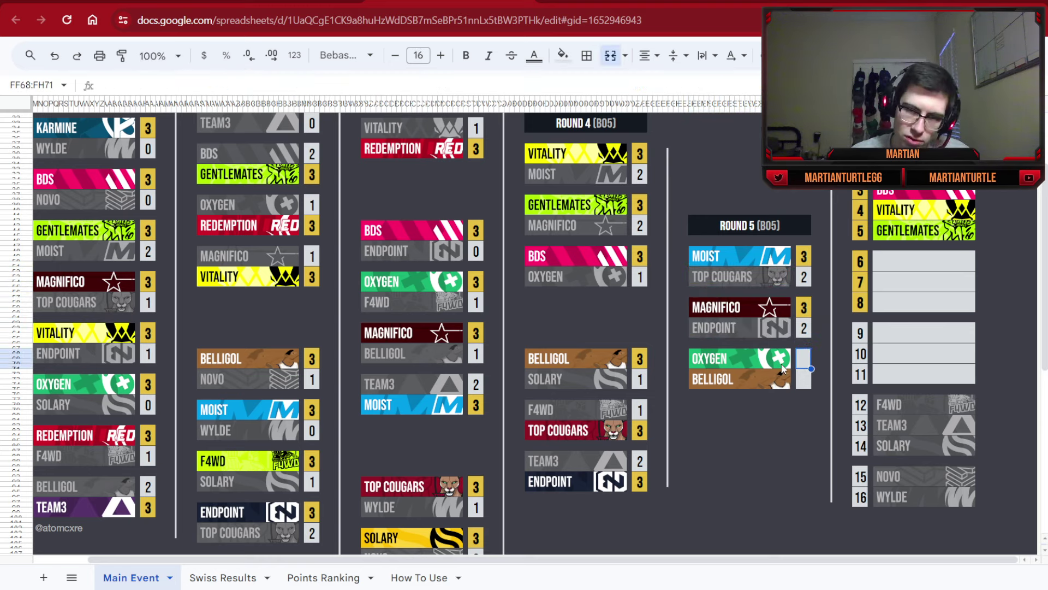
pyautogui.scroll(-2, 794, 353)
pyautogui.write('3')
pyautogui.press('Return')
pyautogui.write('0')
pyautogui.click(760, 302)
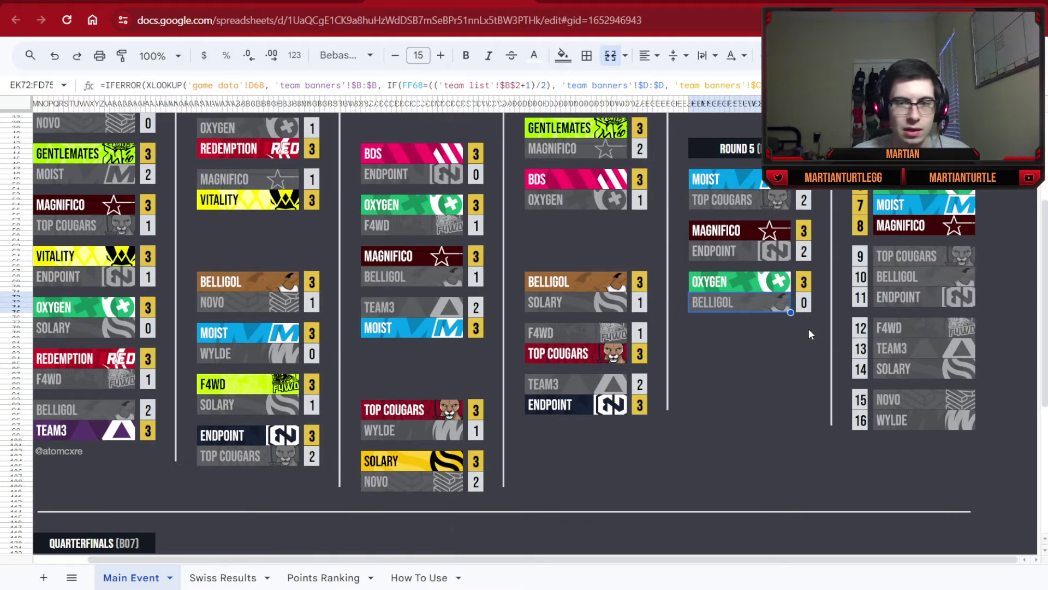
# - Examine the top eight places in the Swiss results and compare their seeding with the quarterfinal pairings
pyautogui.scroll(2, 785, 310)
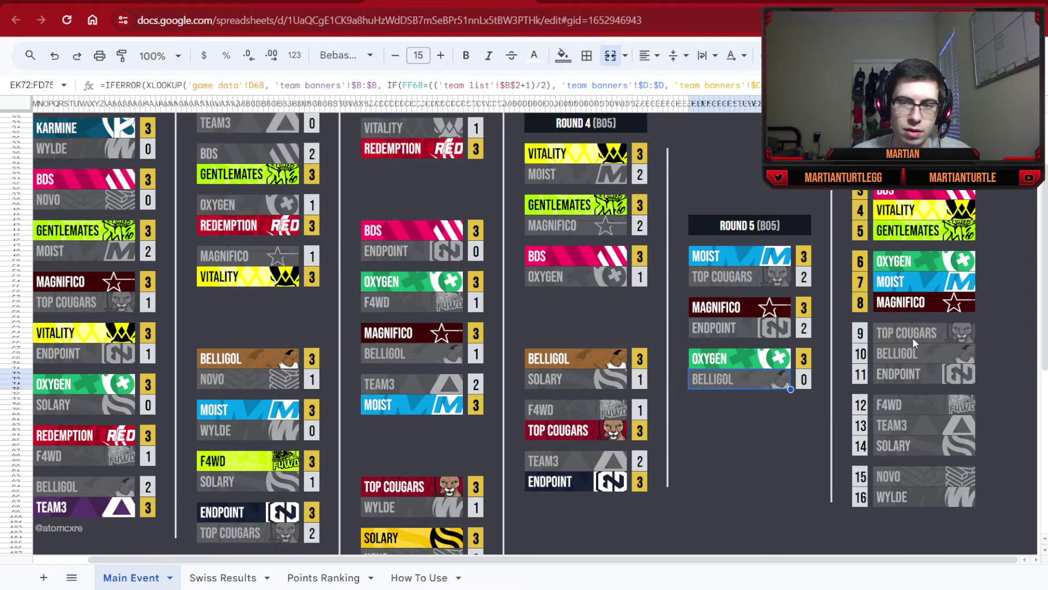
pyautogui.scroll(1, 915, 323)
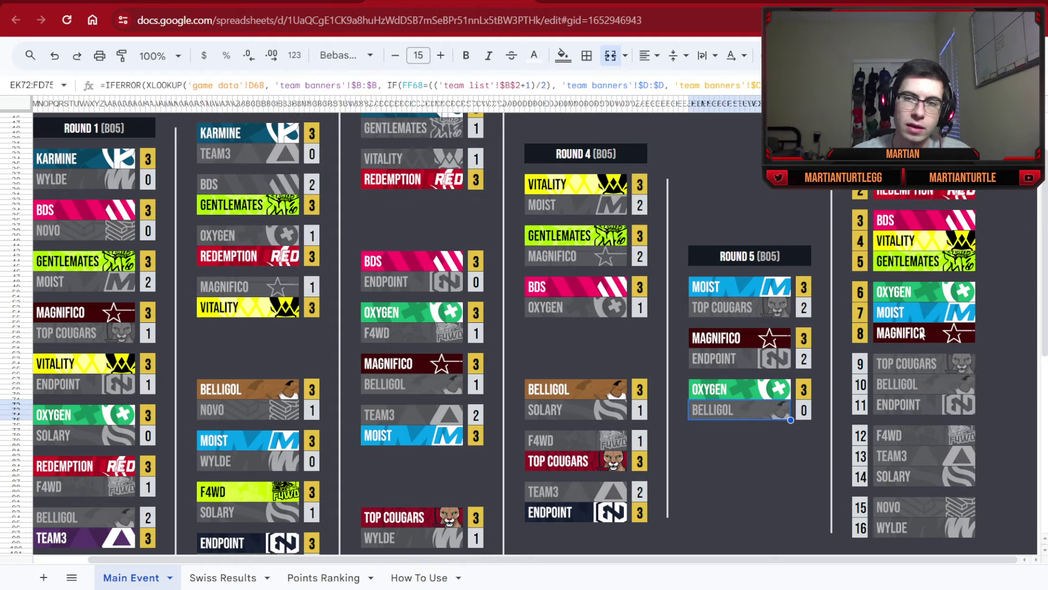
pyautogui.moveTo(874, 164); pyautogui.dragTo(971, 341)
pyautogui.scroll(-7, 761, 367)
pyautogui.scroll(-5, 754, 360)
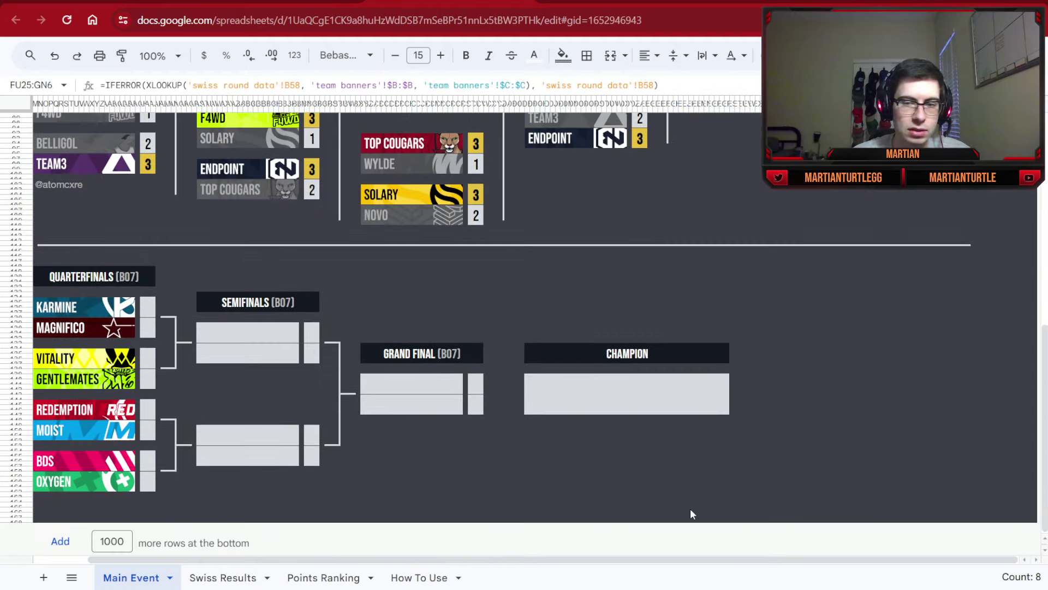
pyautogui.moveTo(580, 562); pyautogui.dragTo(398, 534)
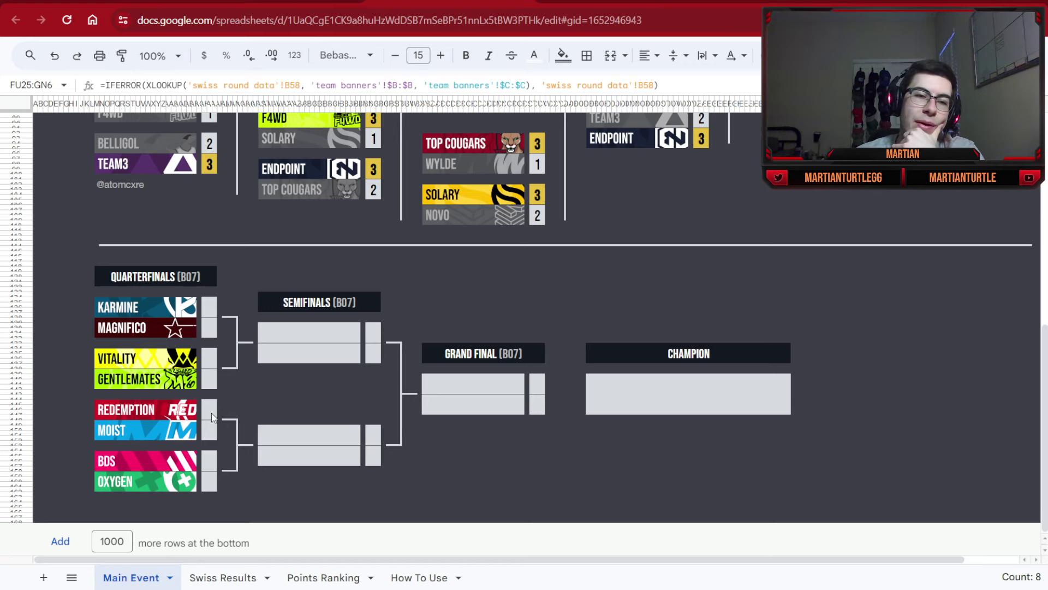
pyautogui.click(192, 483)
pyautogui.scroll(5, 459, 453)
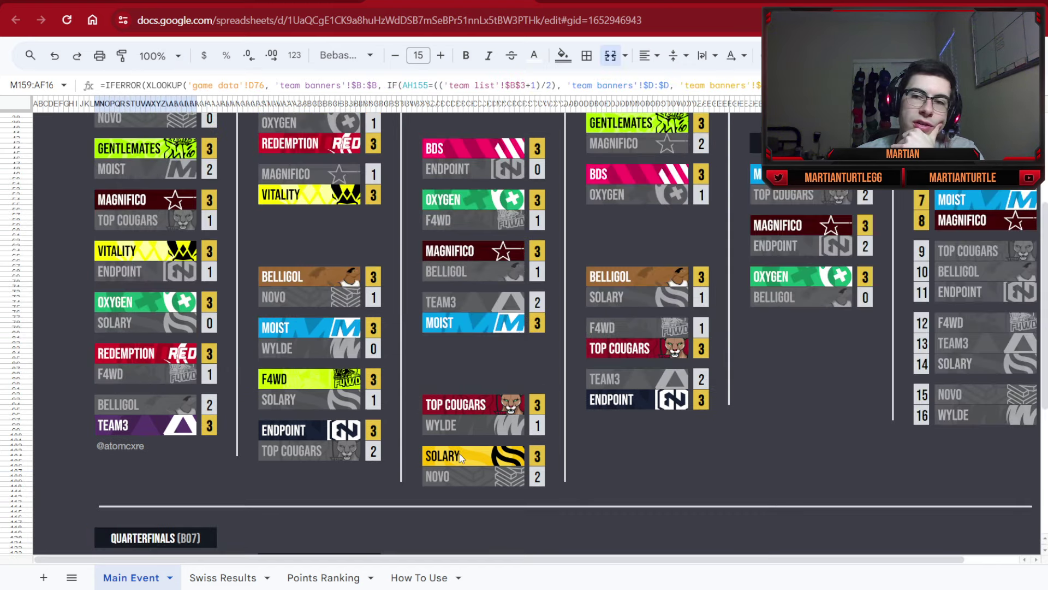
pyautogui.scroll(-5, 459, 453)
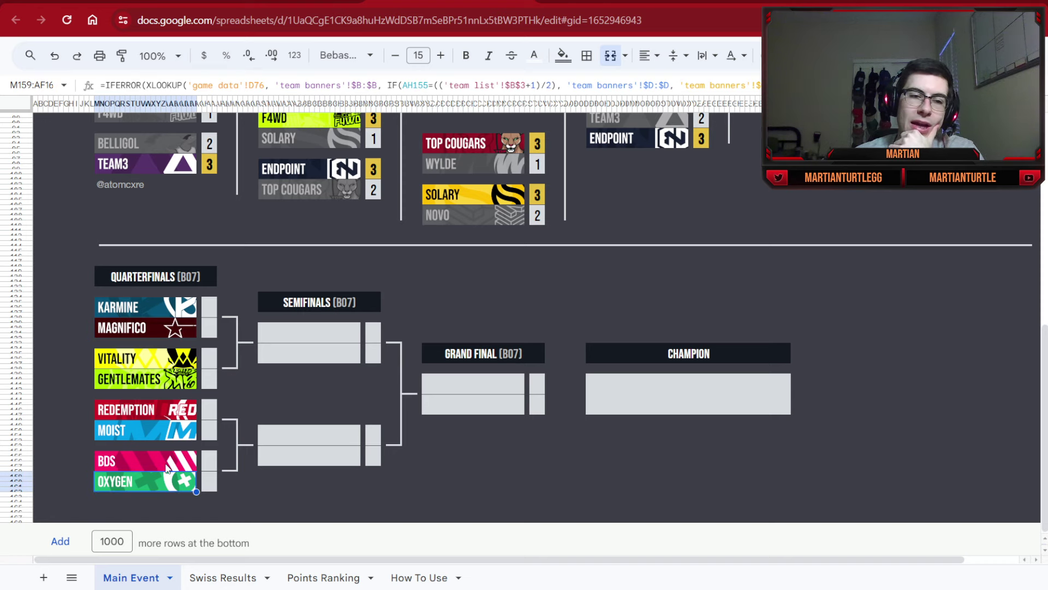
pyautogui.scroll(2, 166, 467)
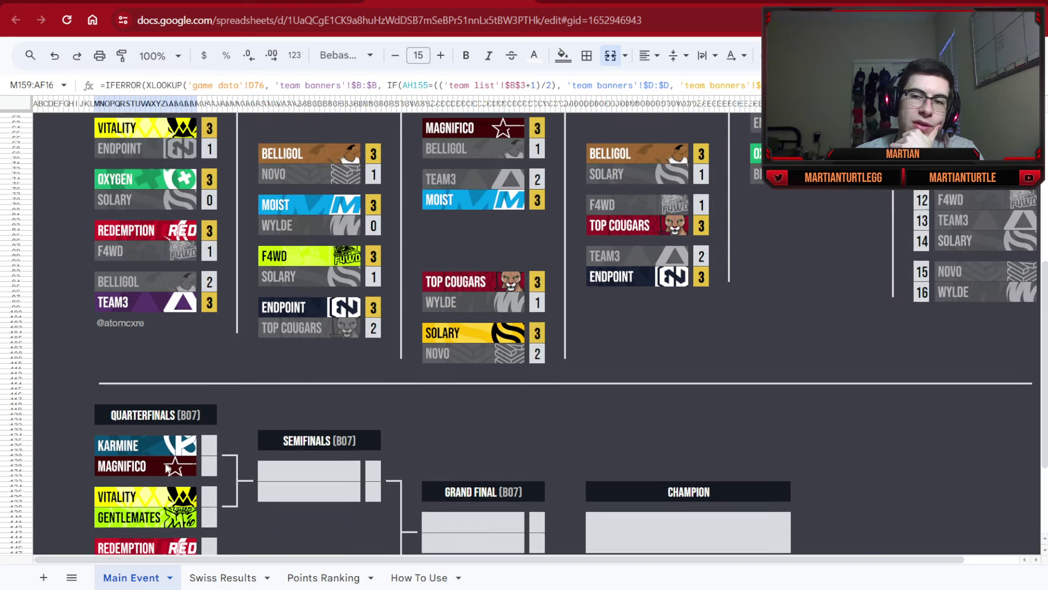
pyautogui.scroll(-2, 166, 466)
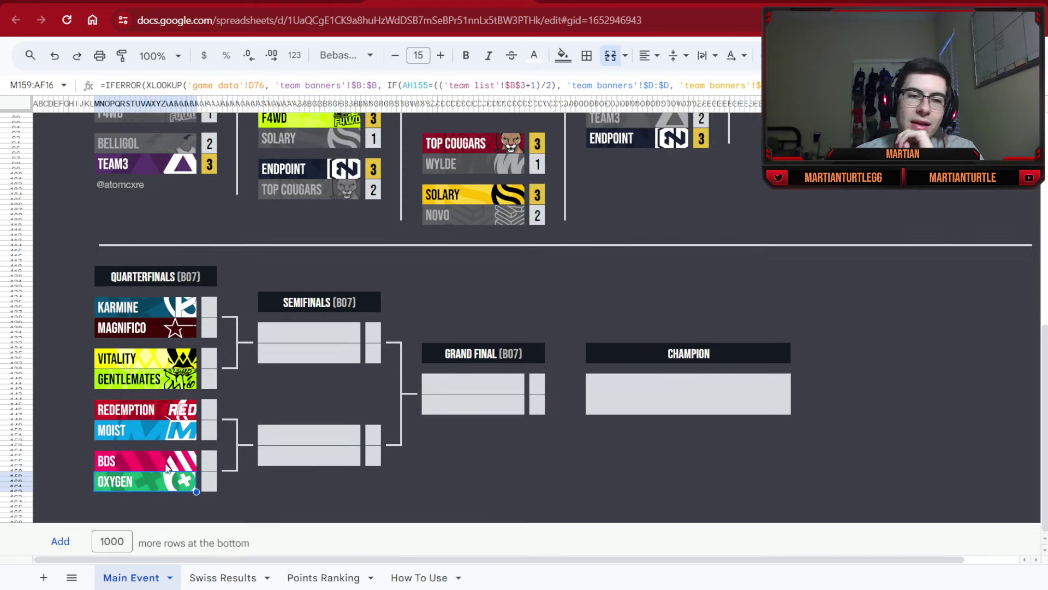
pyautogui.scroll(10, 235, 433)
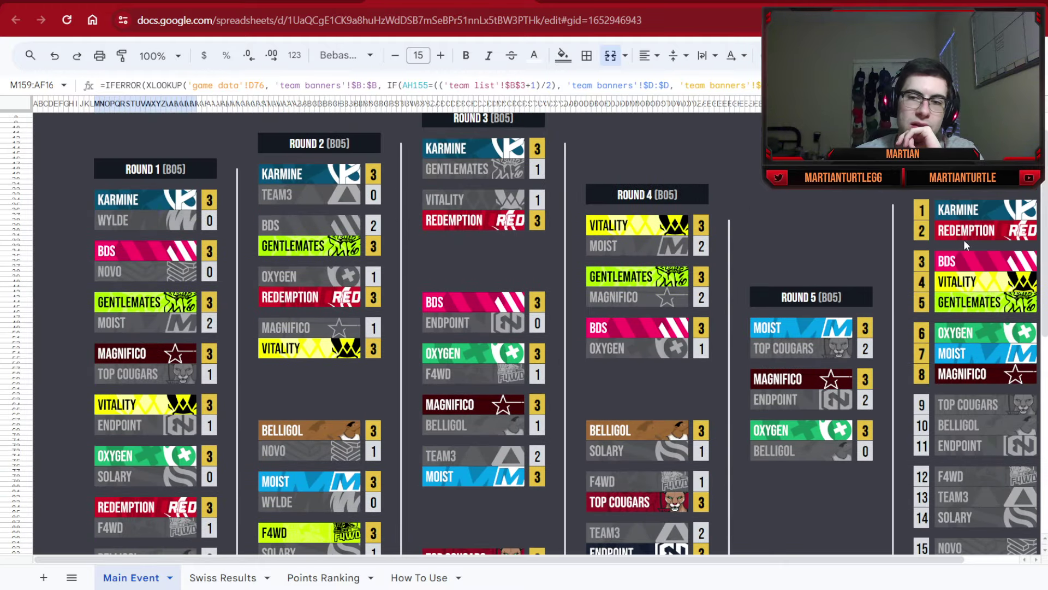
pyautogui.click(971, 235)
pyautogui.click(951, 357)
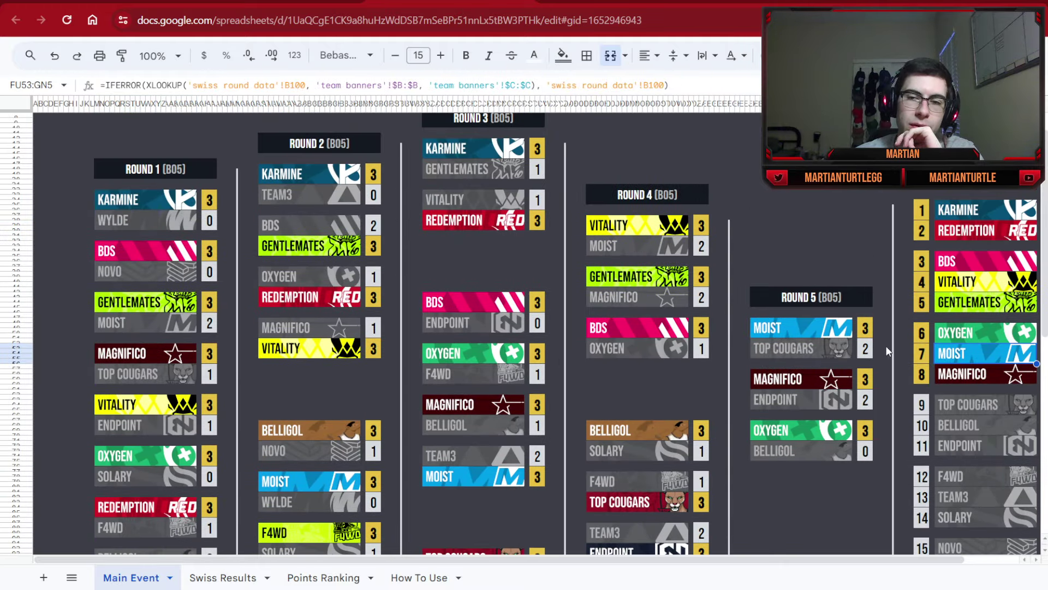
# - Try a Round 5 score of 0 for Top Cougars against Moist
pyautogui.click(865, 348)
pyautogui.write('0')
pyautogui.click(814, 375)
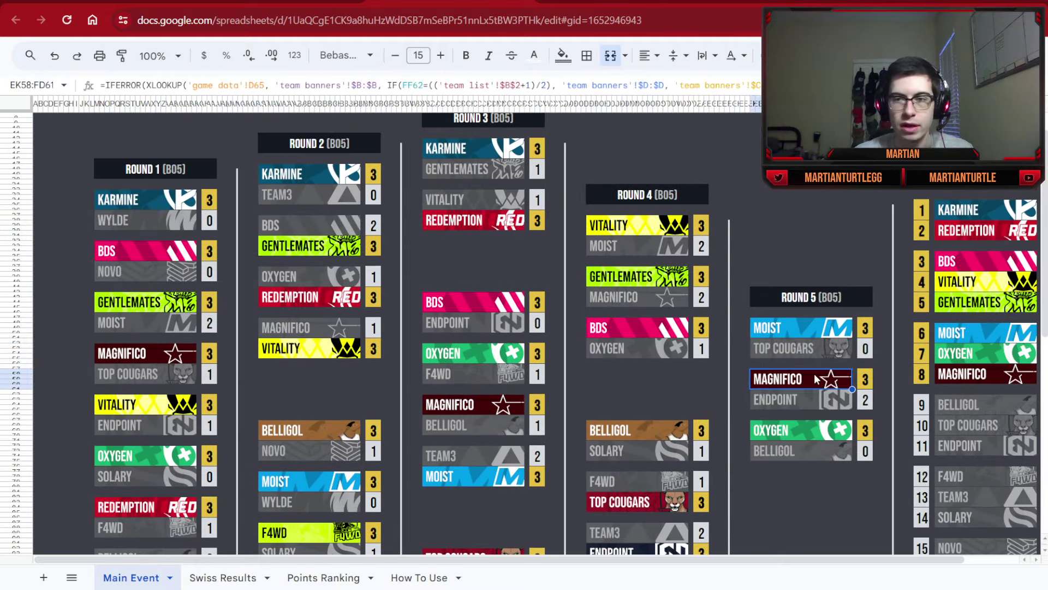
# - Set the Round 5 losing scores of Top Cougars against Moist and Belligol against Oxygen to 1 each
pyautogui.click(865, 349)
pyautogui.write('1')
pyautogui.click(791, 352)
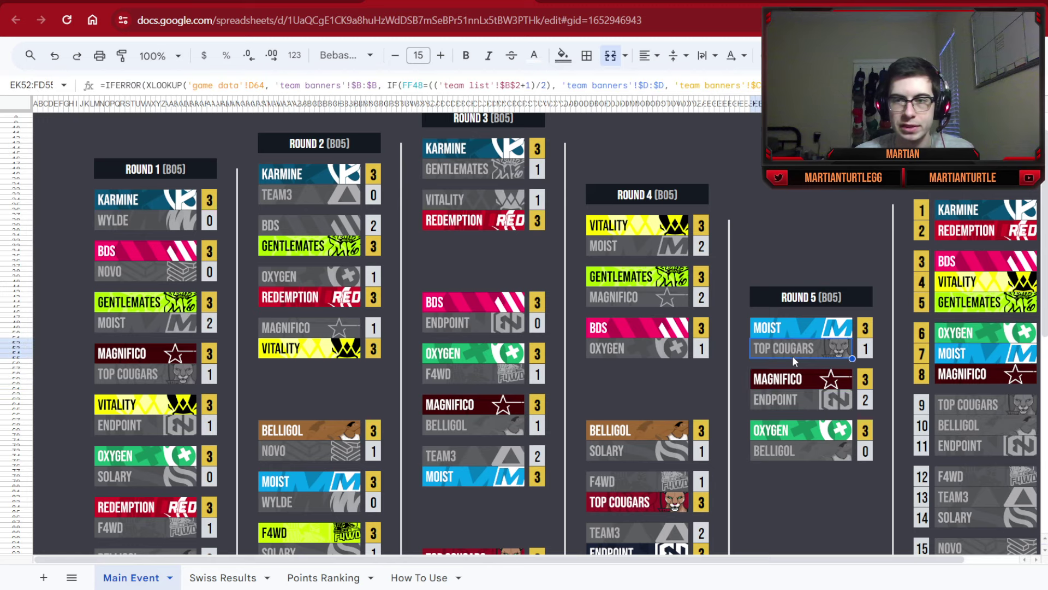
pyautogui.click(865, 350)
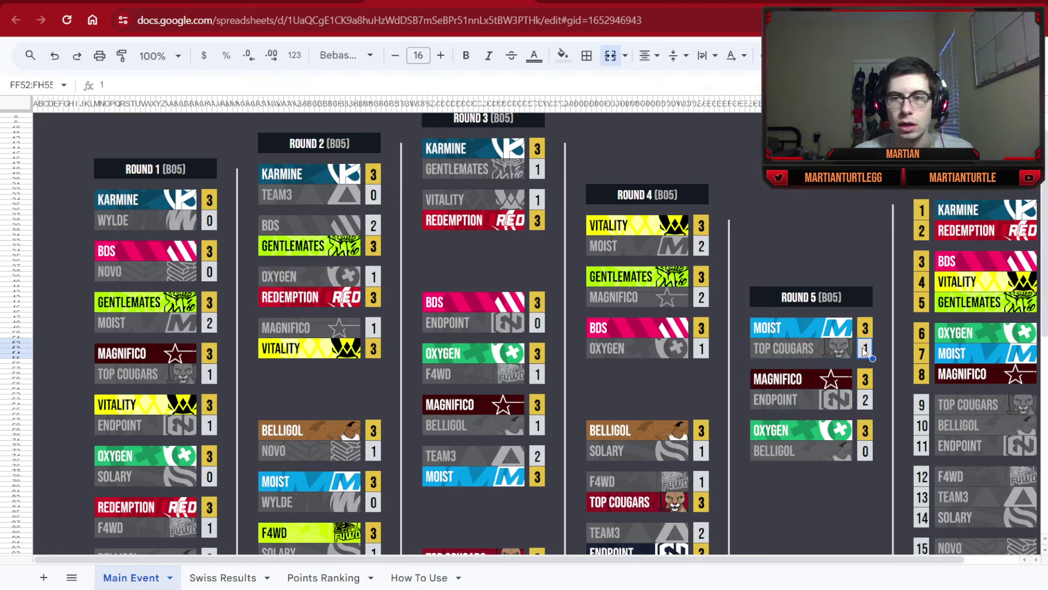
pyautogui.click(866, 452)
pyautogui.write('1')
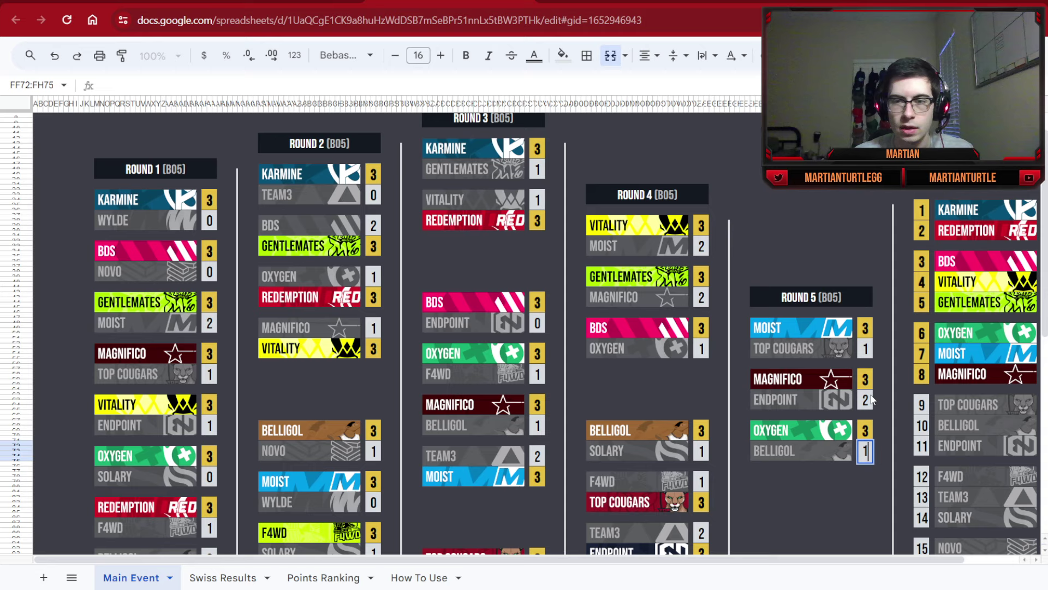
pyautogui.press('Return')
# - Try a Round 5 score of 2 for Top Cougars and undo that change
pyautogui.write('2')
pyautogui.click(809, 380)
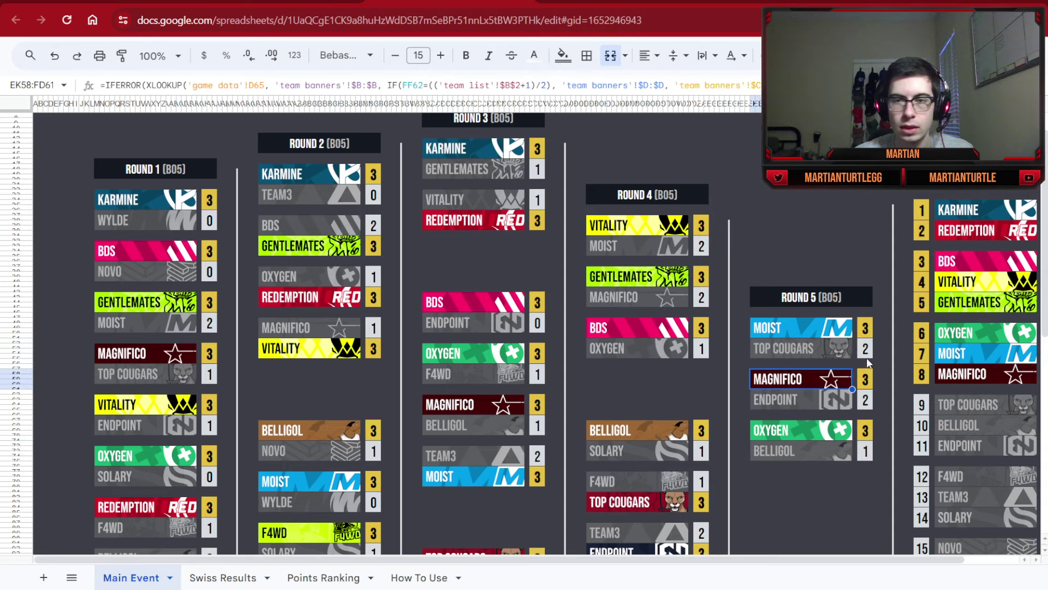
pyautogui.hotkey('ctrl', 'z')
# - Check the quarterfinal pairings against the revised Round 5 scores and Swiss results
pyautogui.click(829, 416)
pyautogui.scroll(-1, 829, 424)
pyautogui.scroll(-2, 827, 418)
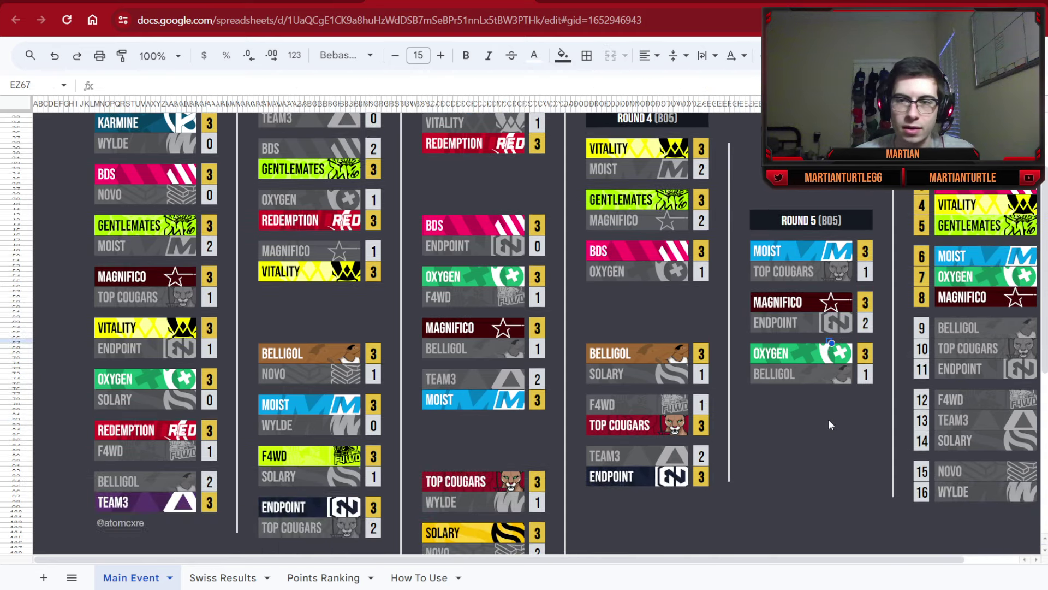
pyautogui.scroll(3, 824, 409)
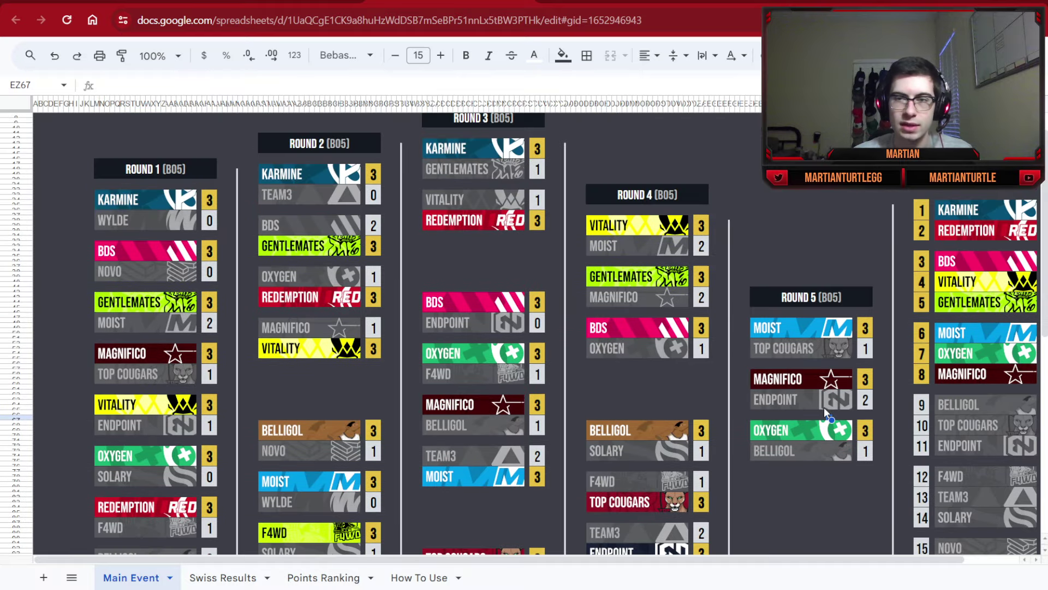
pyautogui.scroll(-1, 819, 400)
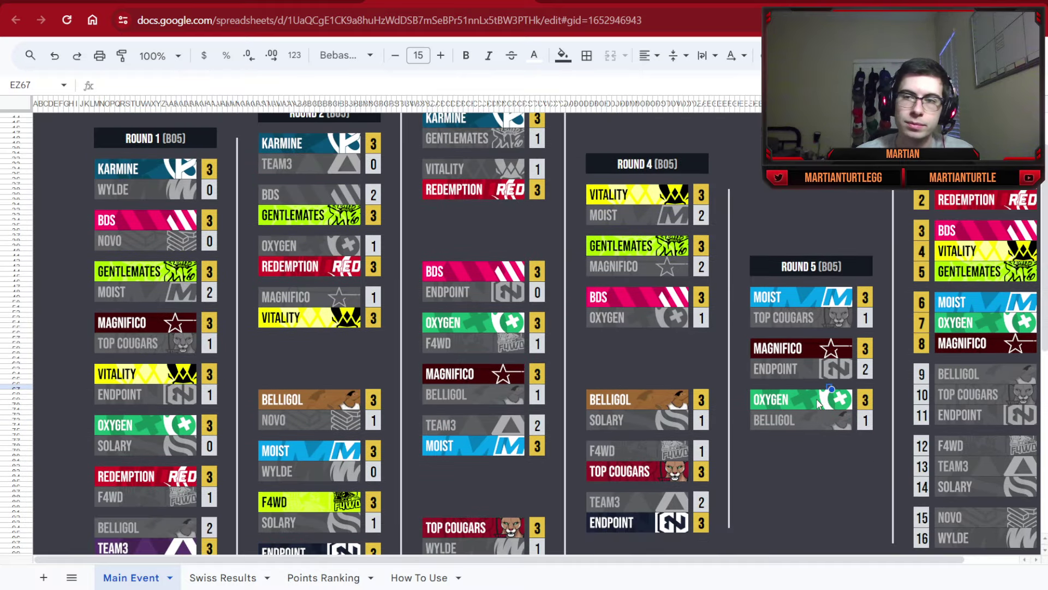
pyautogui.scroll(-12, 817, 398)
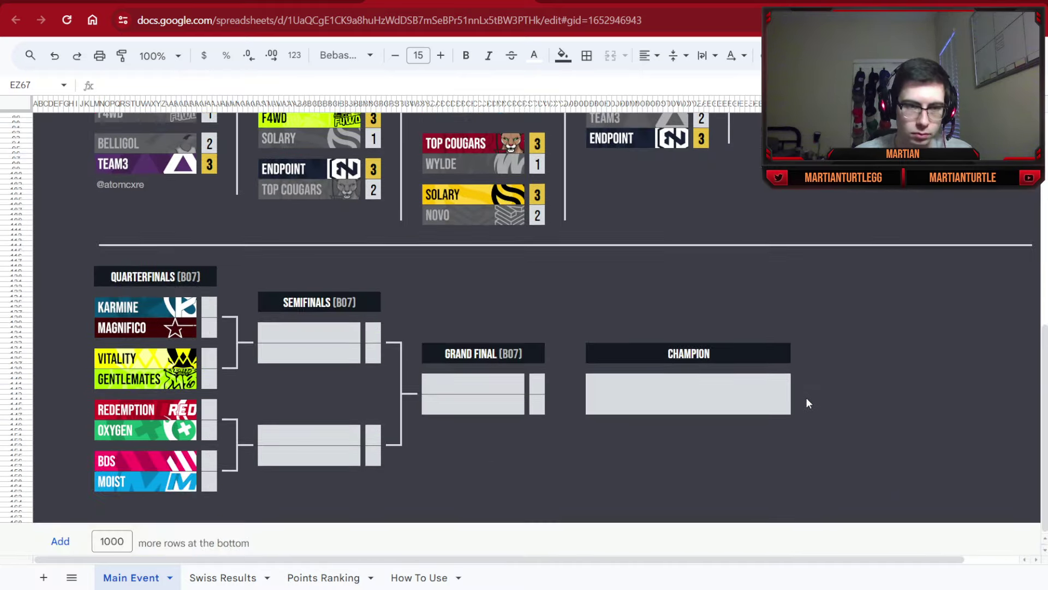
pyautogui.scroll(12, 597, 381)
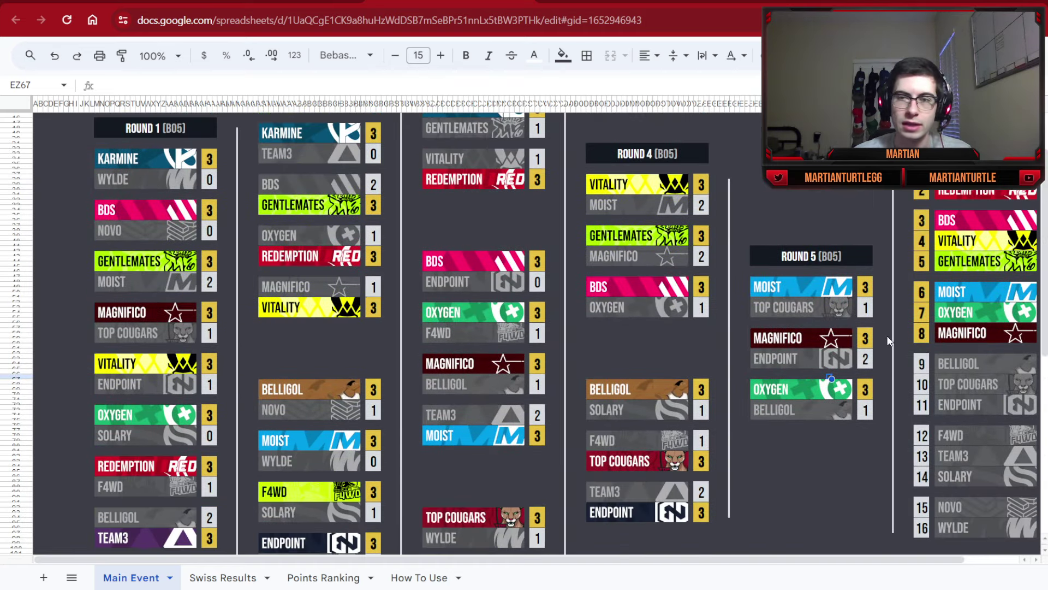
pyautogui.scroll(-12, 731, 363)
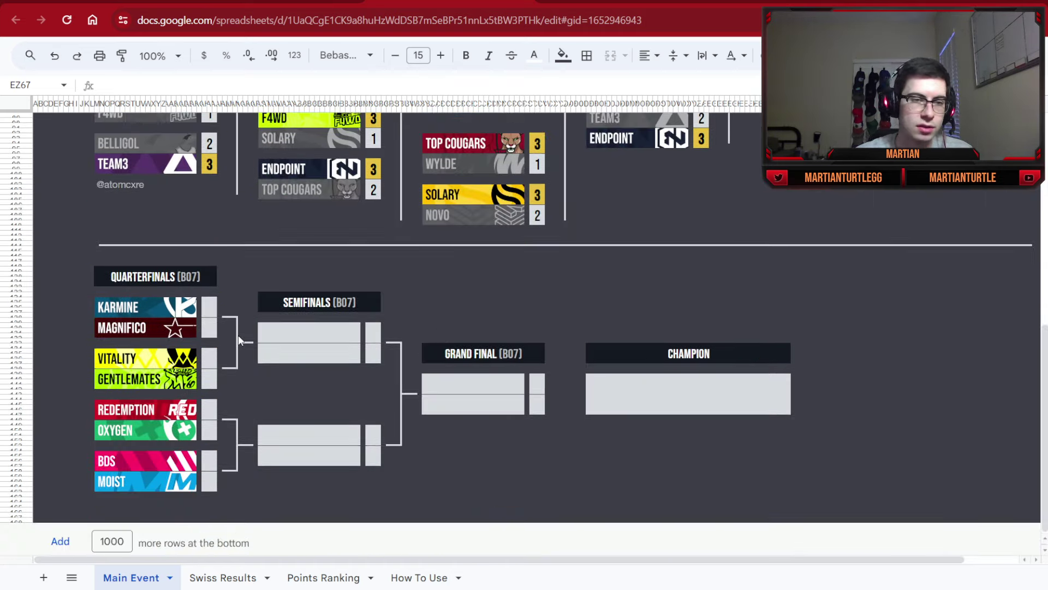
# - Enter a 4–0 quarterfinal score for Karmine over Magnifico
pyautogui.click(215, 315)
pyautogui.write('3')
pyautogui.press('BackSpace')
pyautogui.write('4')
pyautogui.press('Return')
pyautogui.write('1')
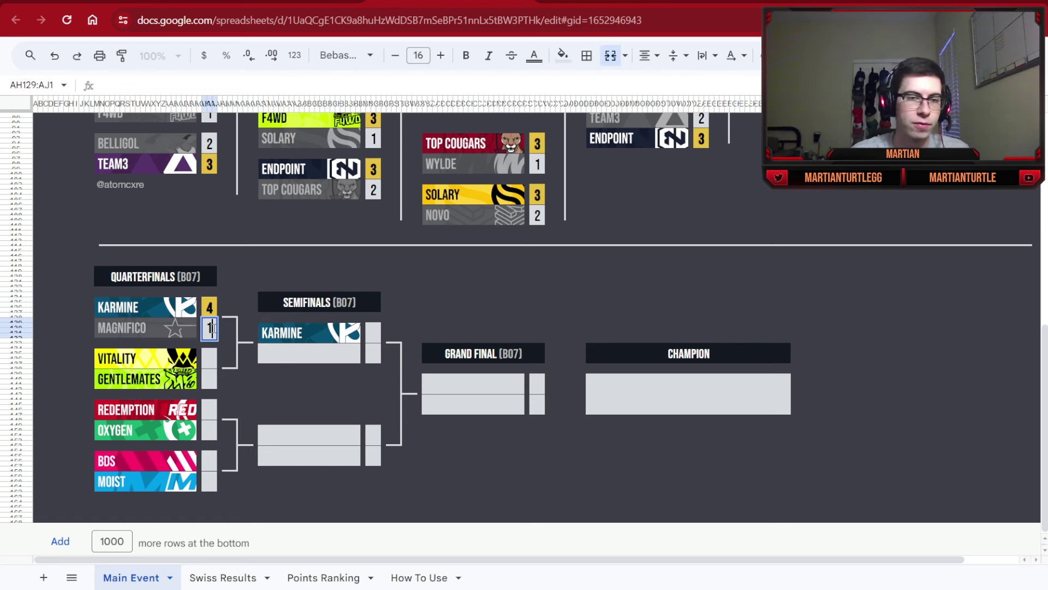
pyautogui.press('BackSpace')
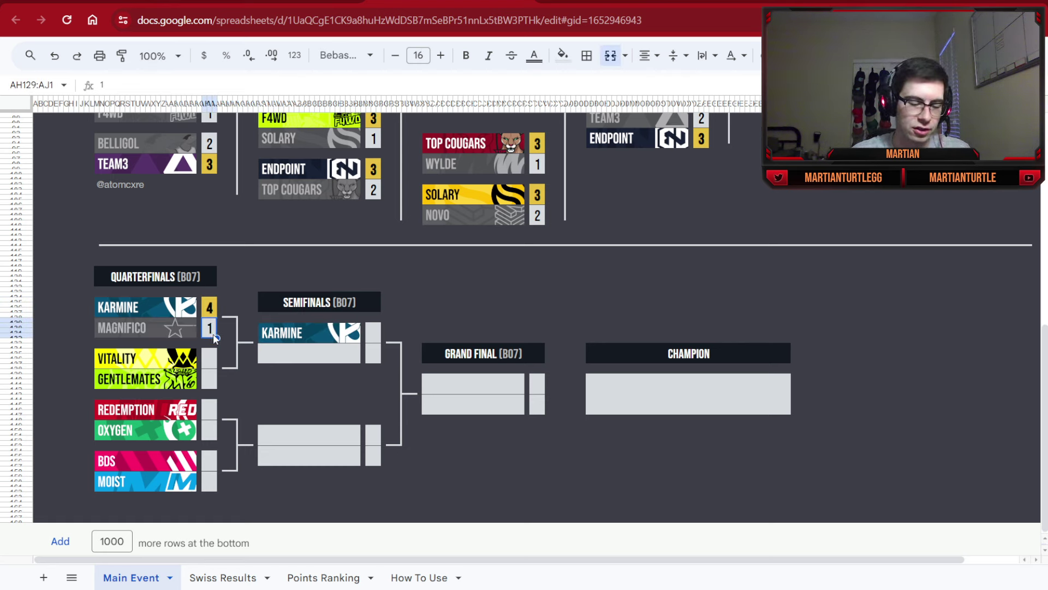
pyautogui.write('0')
# - Enter a 4–3 quarterfinal score for Gentlemates over Vitality
pyautogui.click(210, 360)
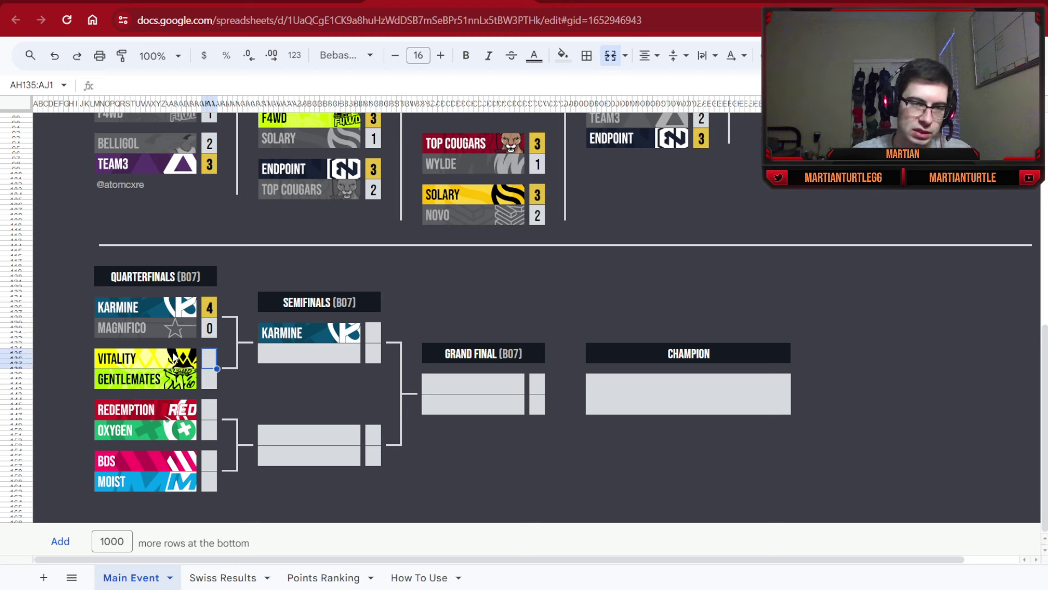
pyautogui.click(211, 382)
pyautogui.write('4')
pyautogui.click(213, 360)
pyautogui.write('3')
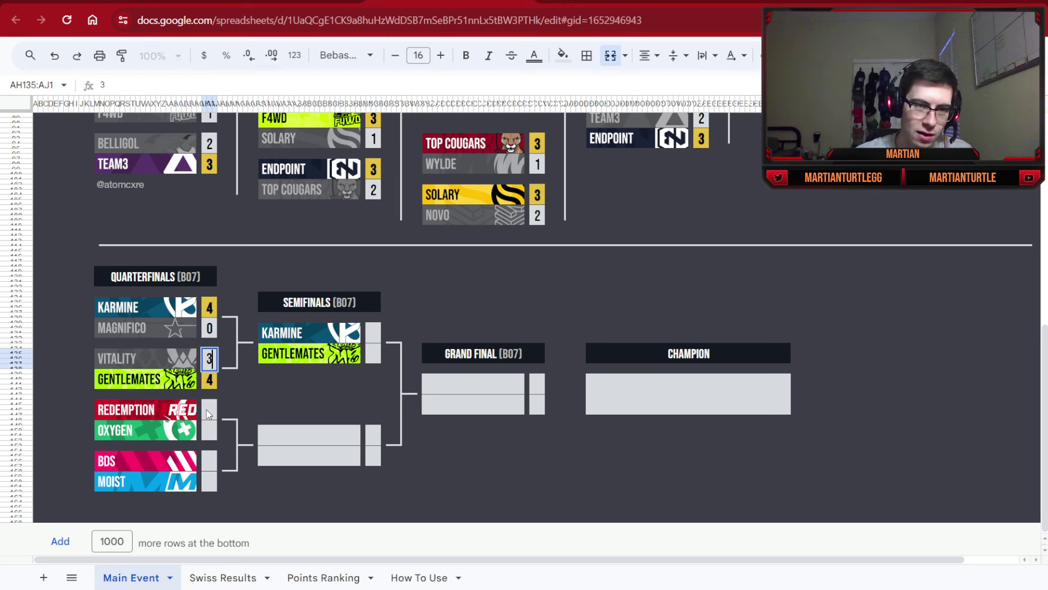
# - Enter a 4–2 quarterfinal score for Oxygen over Redemption
pyautogui.click(214, 411)
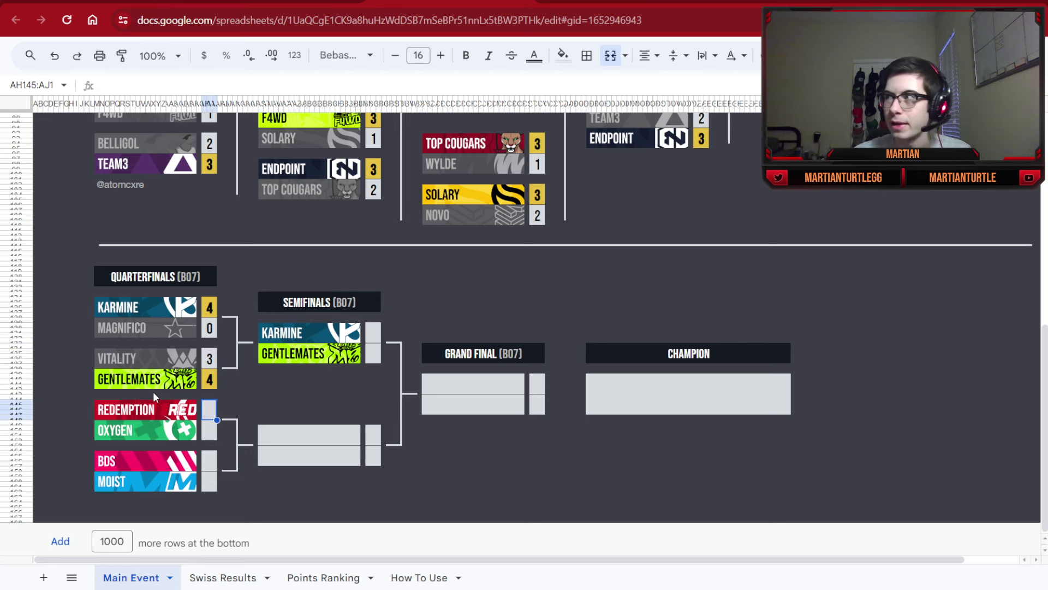
pyautogui.click(208, 429)
pyautogui.write('4')
pyautogui.press('Up')
pyautogui.write('2')
pyautogui.click(207, 457)
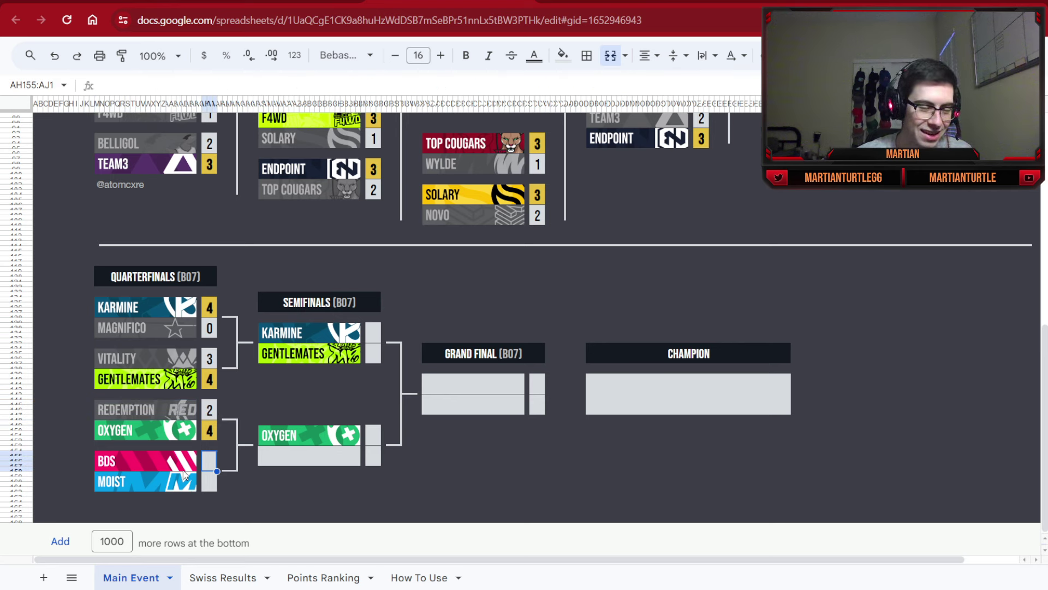
# - Enter a 4–1 quarterfinal score for BDS over Moist
pyautogui.write('4')
pyautogui.press('Return')
pyautogui.write('1')
pyautogui.press('Return')
pyautogui.click(268, 463)
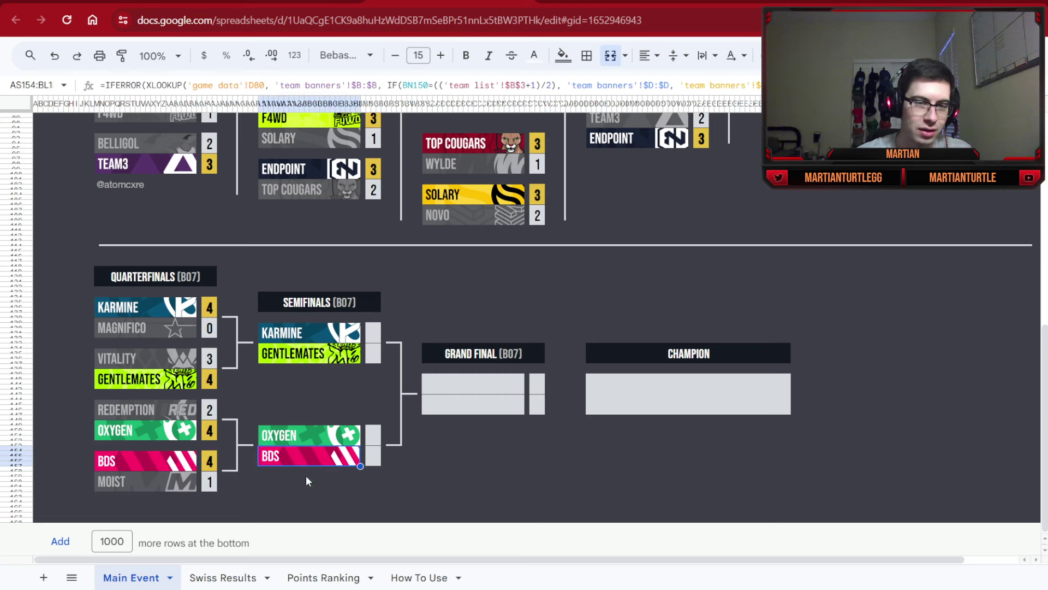
# - Check the points ranking, including Vitality's split points, and the Swiss results before returning to the main event bracket
pyautogui.click(316, 578)
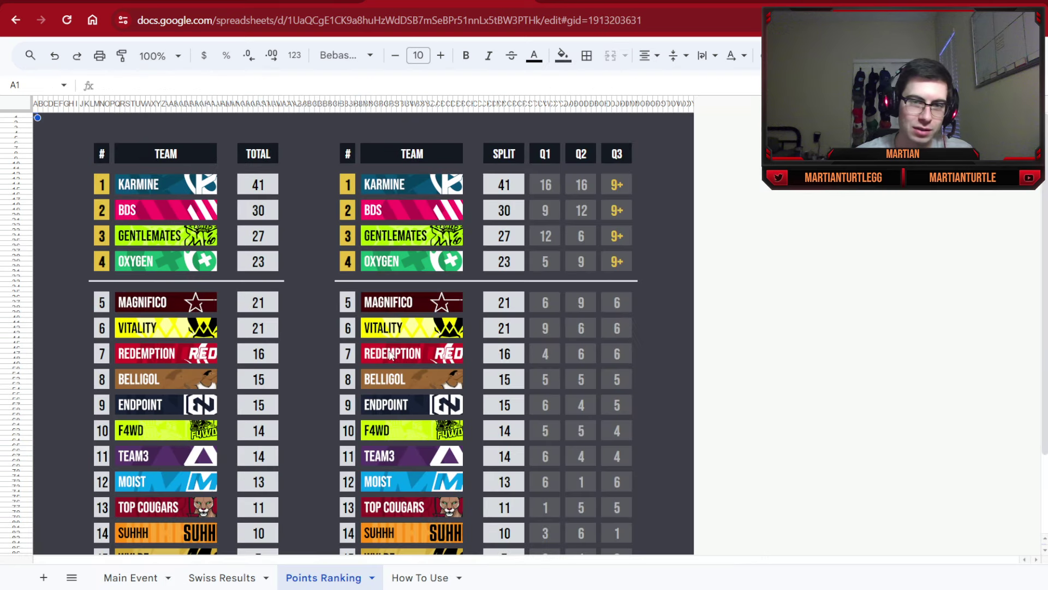
pyautogui.moveTo(458, 330); pyautogui.dragTo(497, 331)
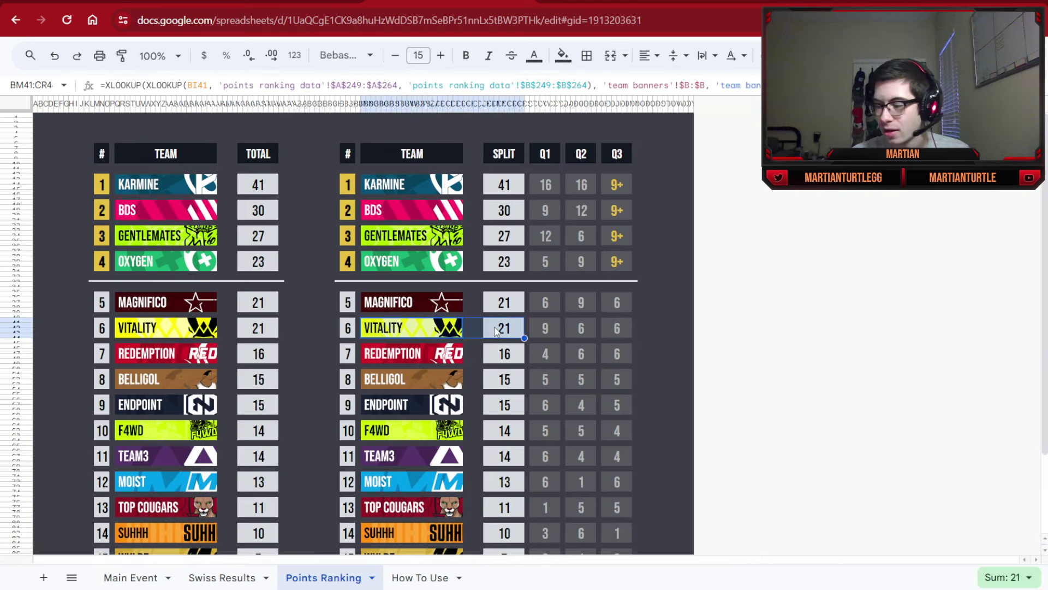
pyautogui.click(243, 584)
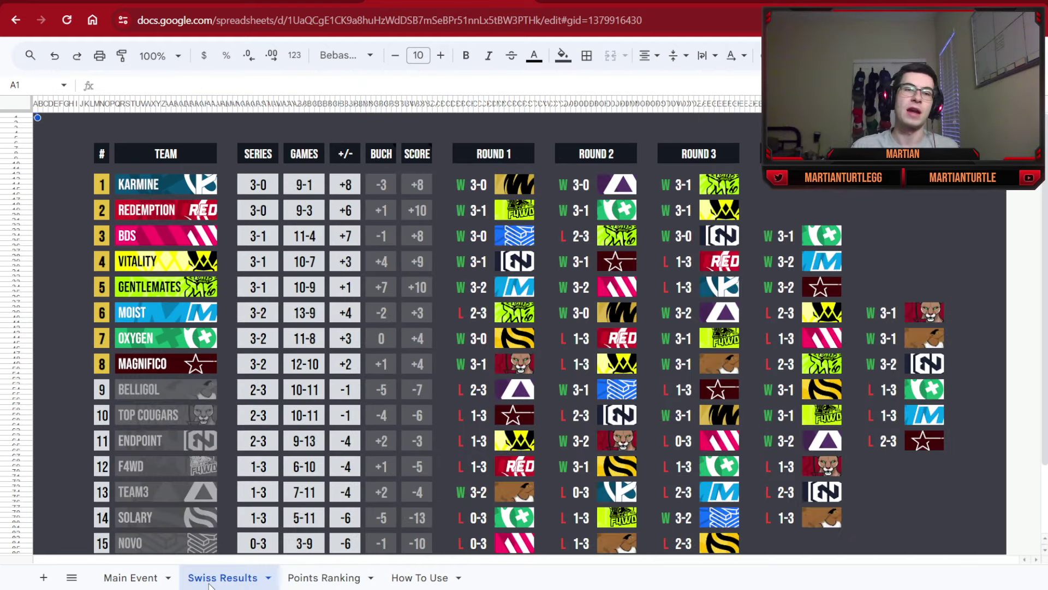
pyautogui.click(160, 584)
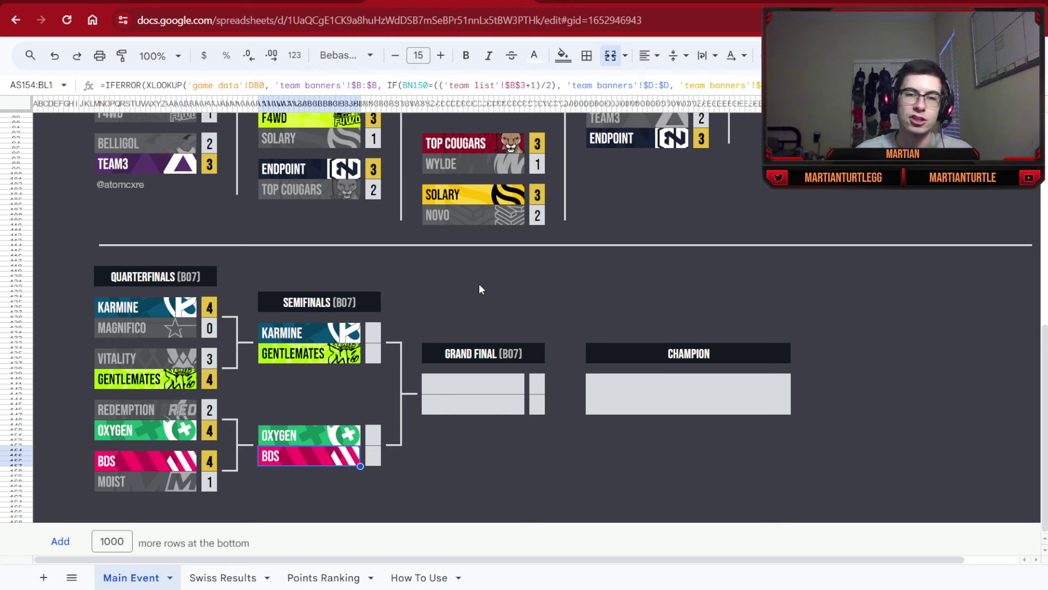
# - Review the semifinal pairings and the Vitality–Gentlemates quarterfinal against the scores of the Swiss rounds
pyautogui.click(370, 434)
pyautogui.click(371, 455)
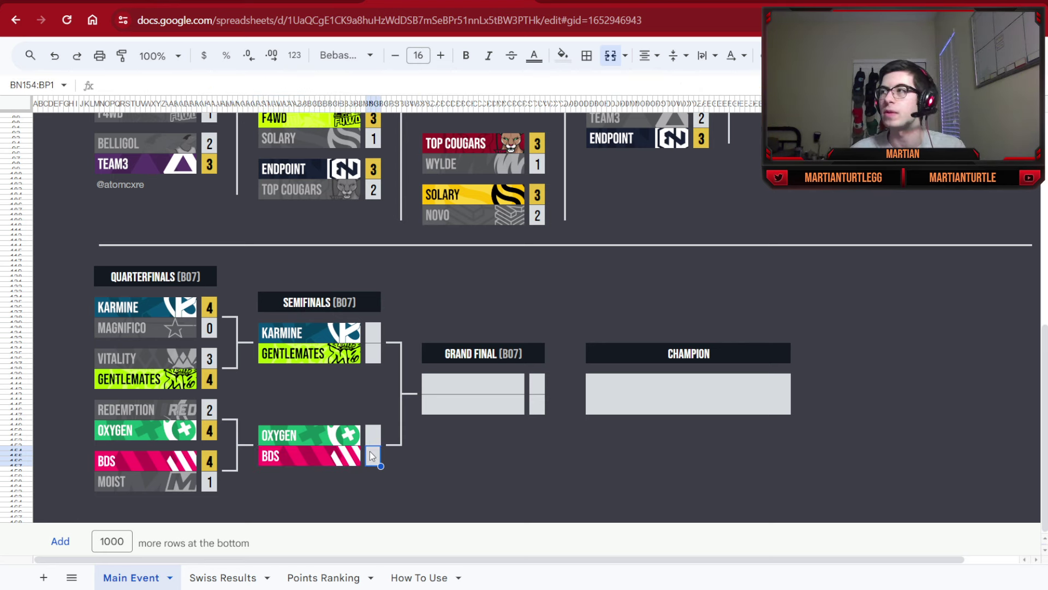
pyautogui.scroll(7, 372, 455)
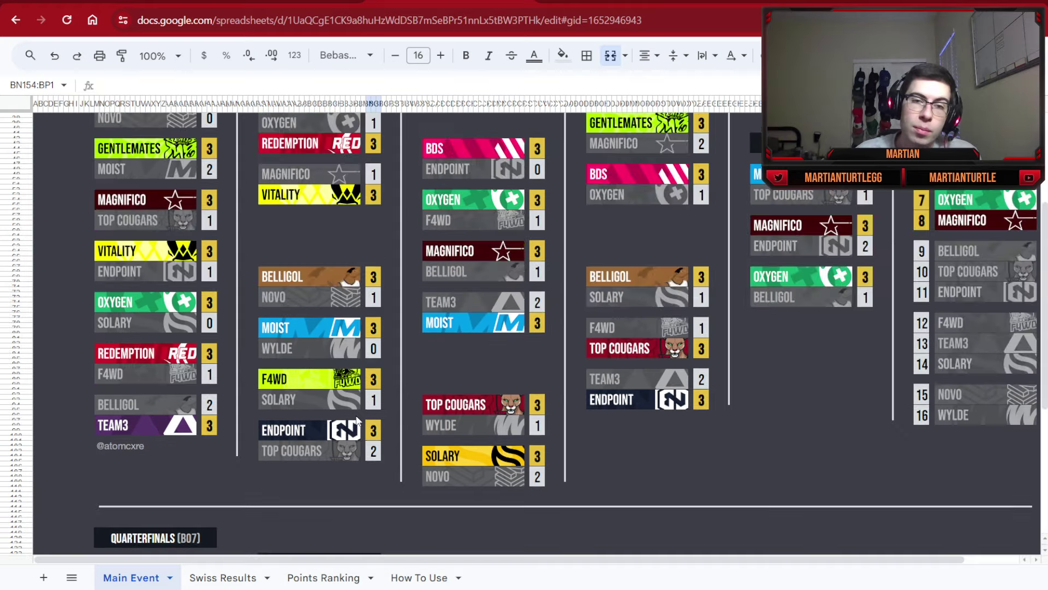
pyautogui.scroll(-6, 550, 411)
pyautogui.scroll(5, 556, 415)
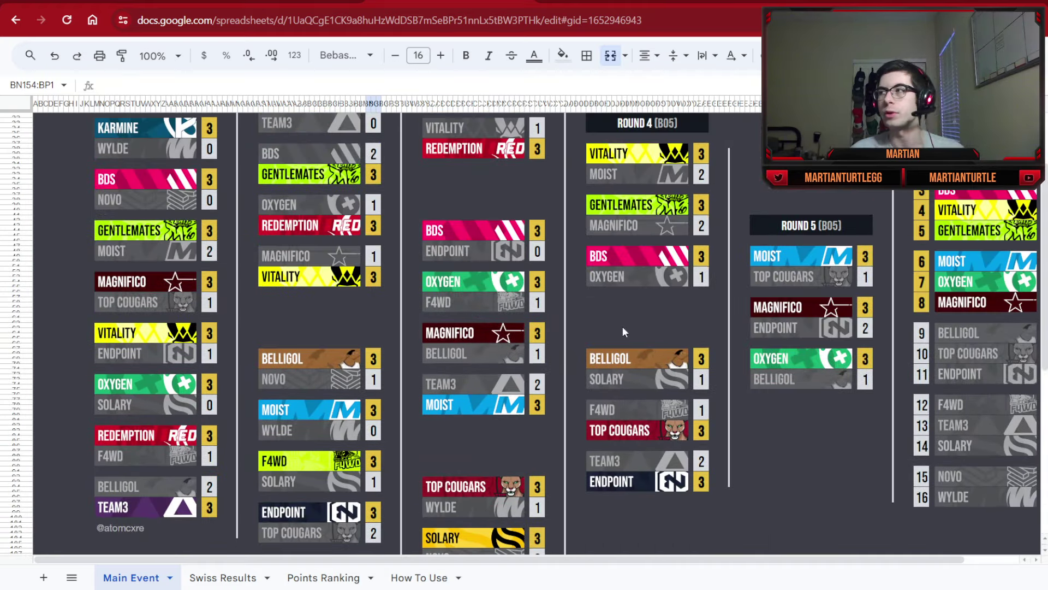
pyautogui.scroll(-6, 626, 328)
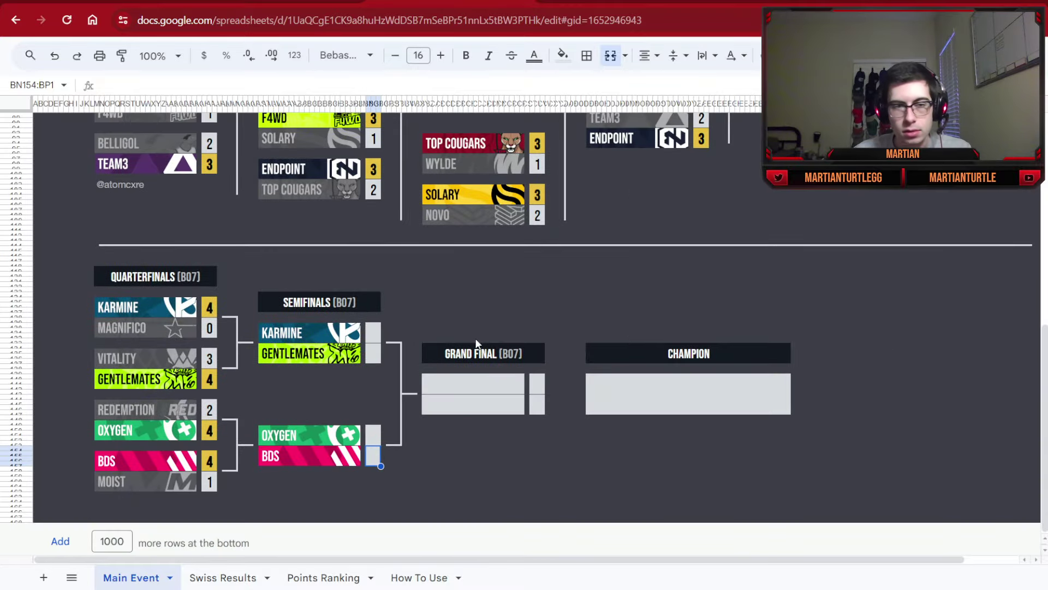
pyautogui.click(175, 358)
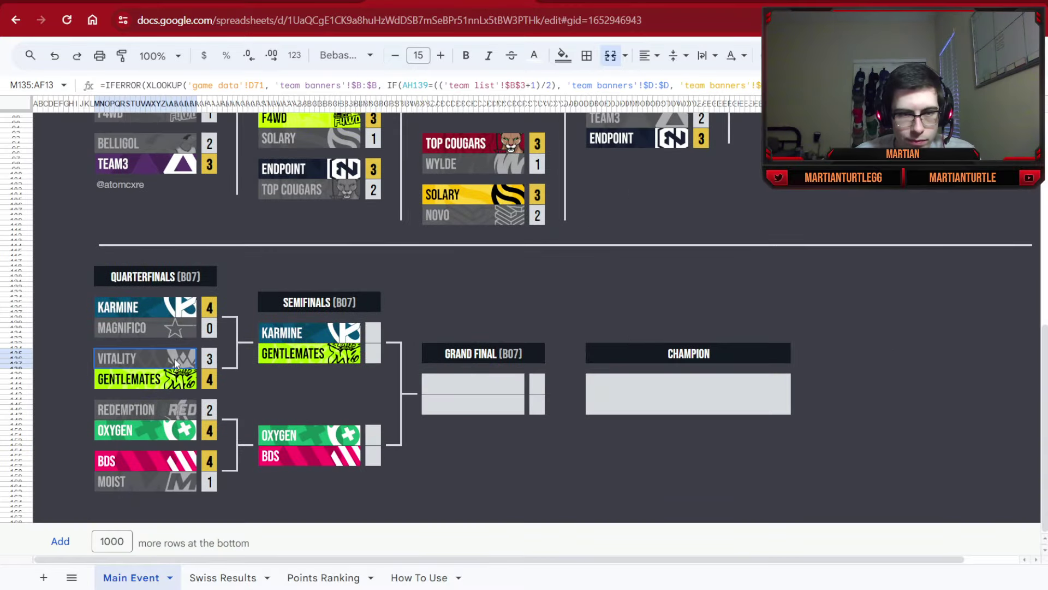
pyautogui.click(179, 382)
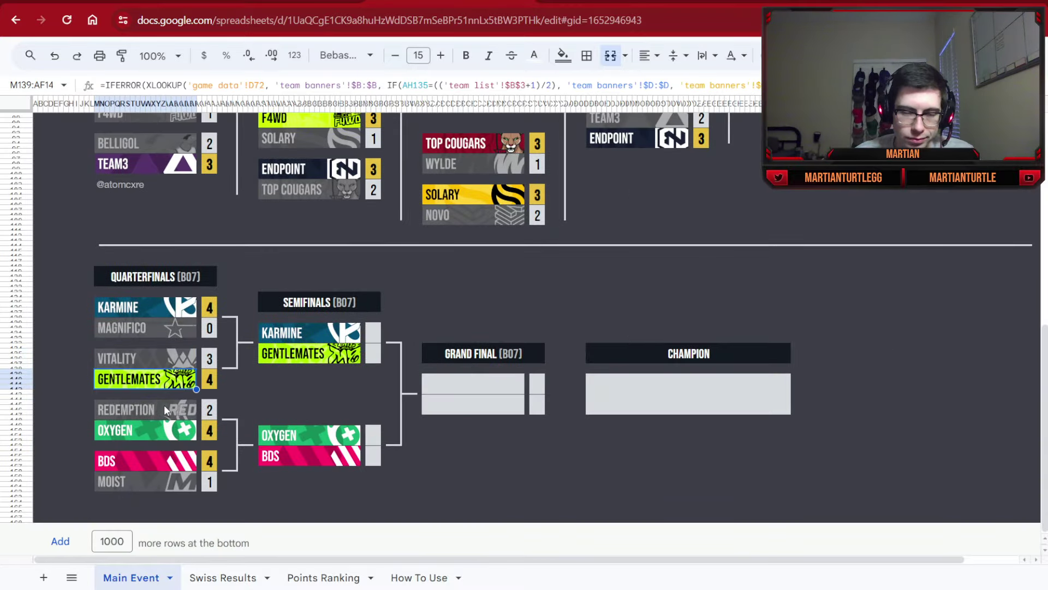
pyautogui.scroll(5, 499, 362)
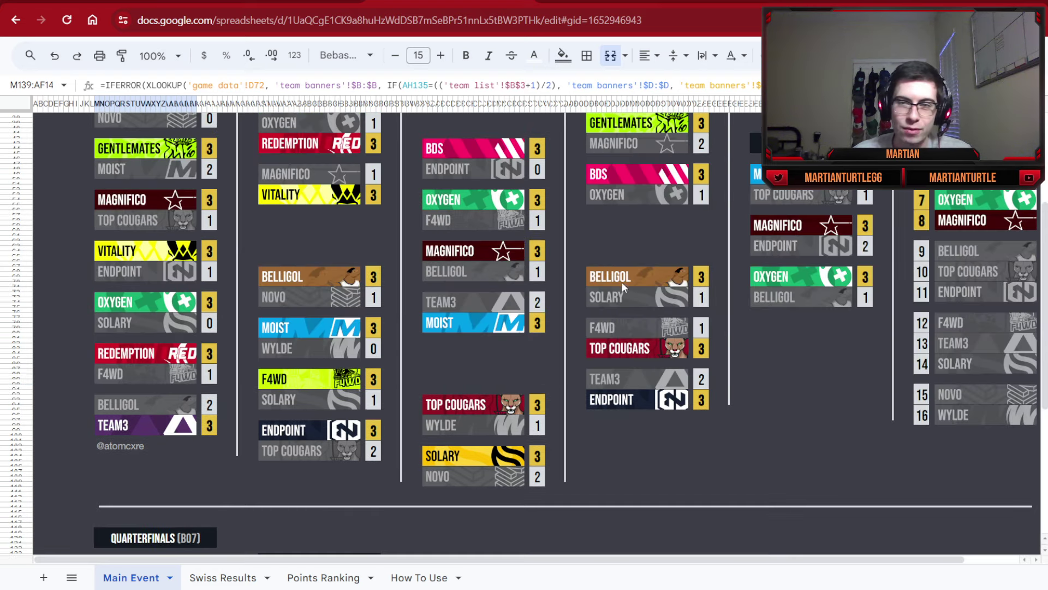
pyautogui.scroll(2, 628, 262)
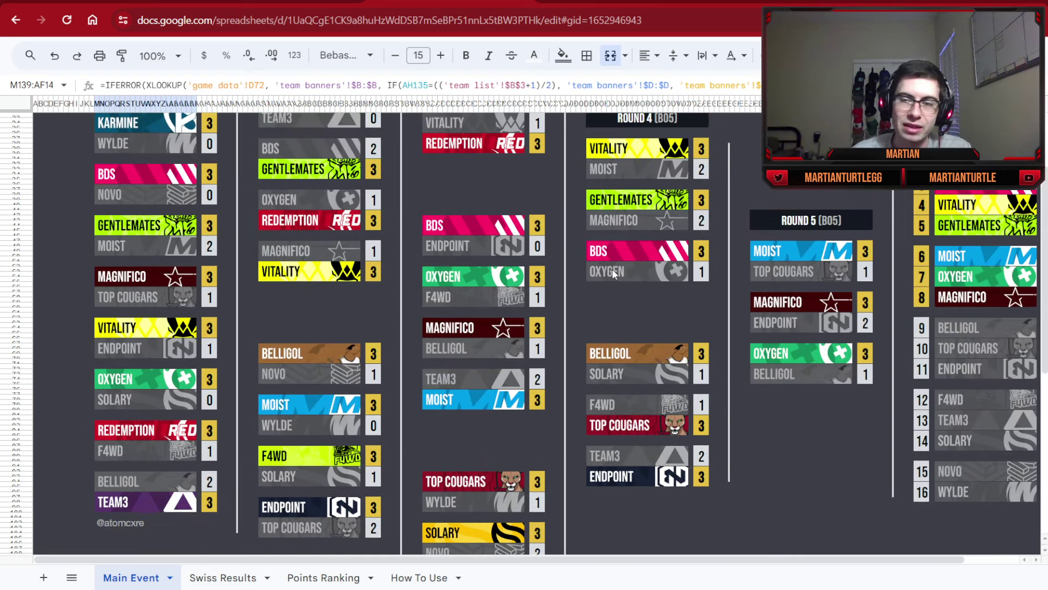
pyautogui.scroll(-3, 606, 273)
pyautogui.scroll(-2, 603, 281)
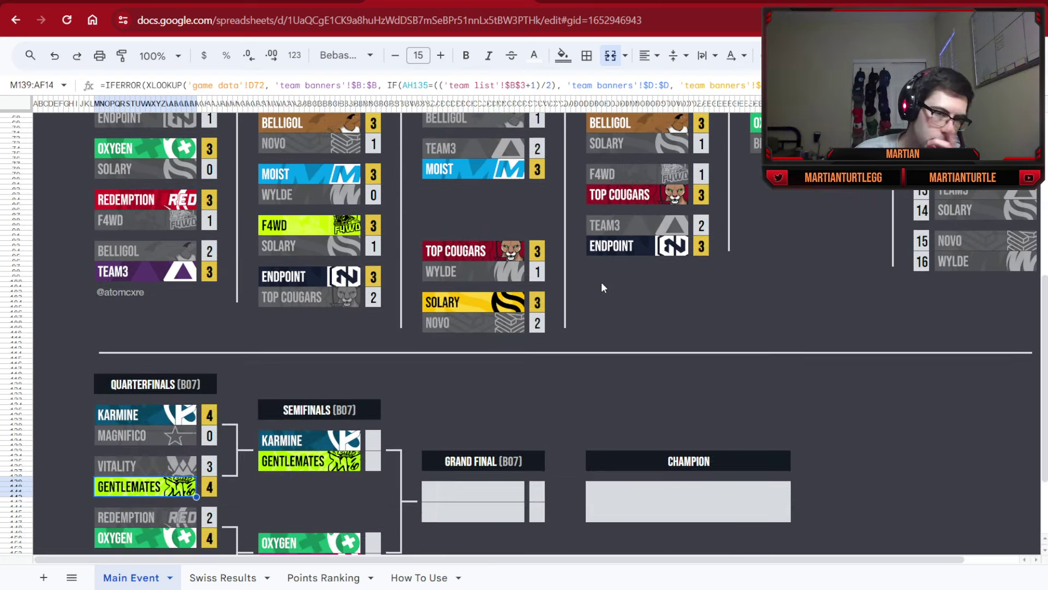
pyautogui.scroll(-2, 598, 287)
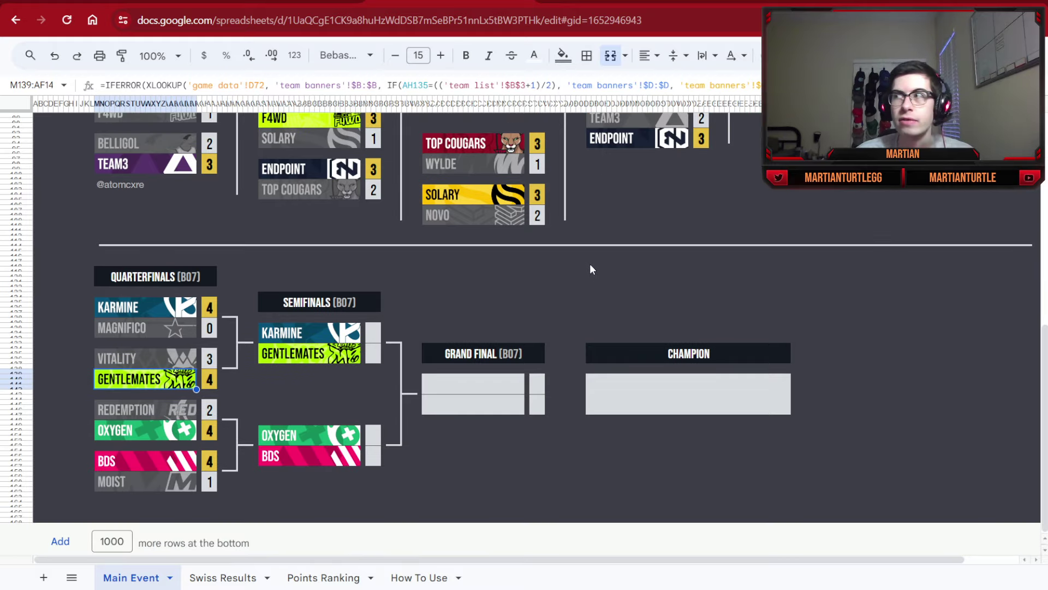
pyautogui.scroll(8, 509, 316)
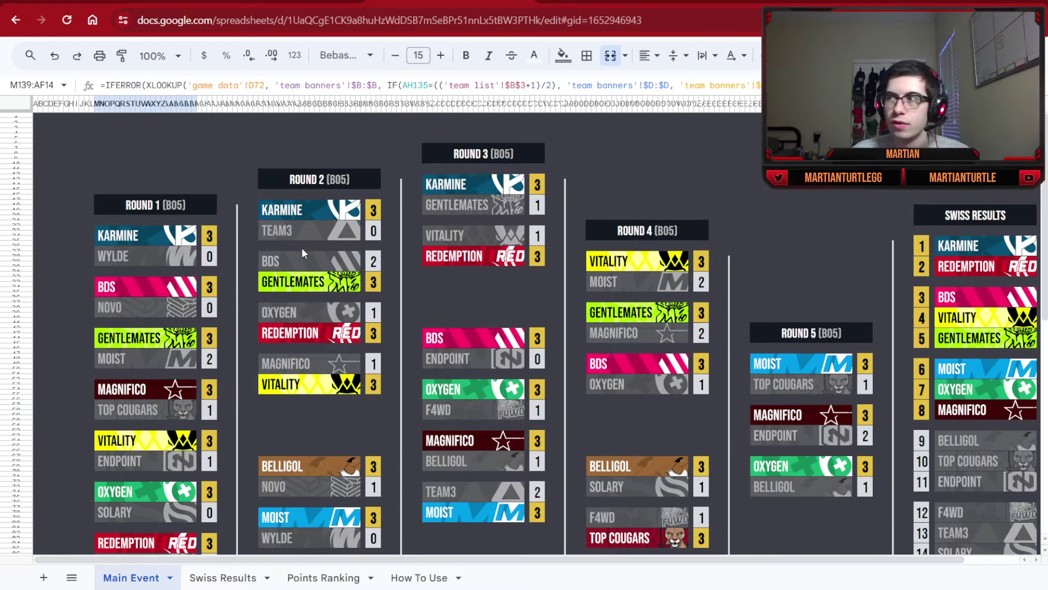
pyautogui.scroll(-8, 301, 248)
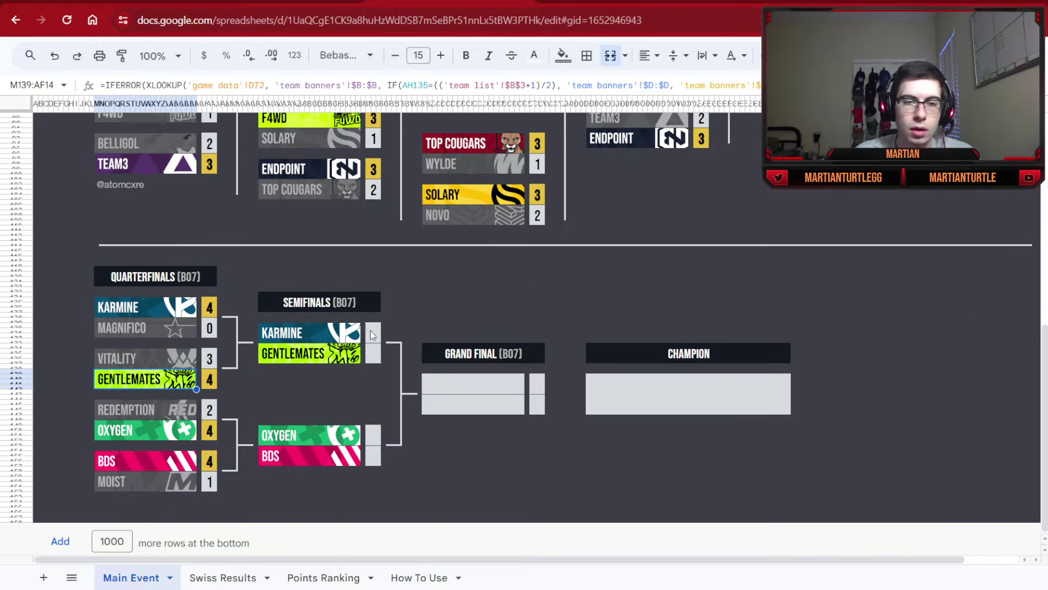
# - Enter a 4–2 semifinal score for Karmine over Gentlemates
pyautogui.click(374, 334)
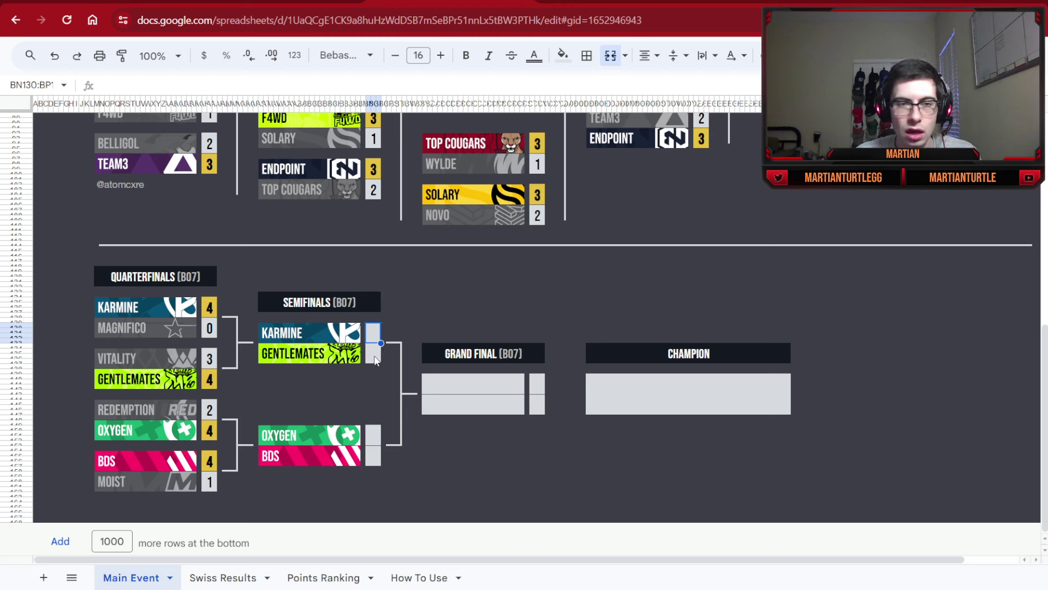
pyautogui.write('4')
pyautogui.press('Return')
pyautogui.write('2')
pyautogui.press('Return')
# - Enter a 4–2 semifinal score for BDS over Oxygen
pyautogui.click(373, 435)
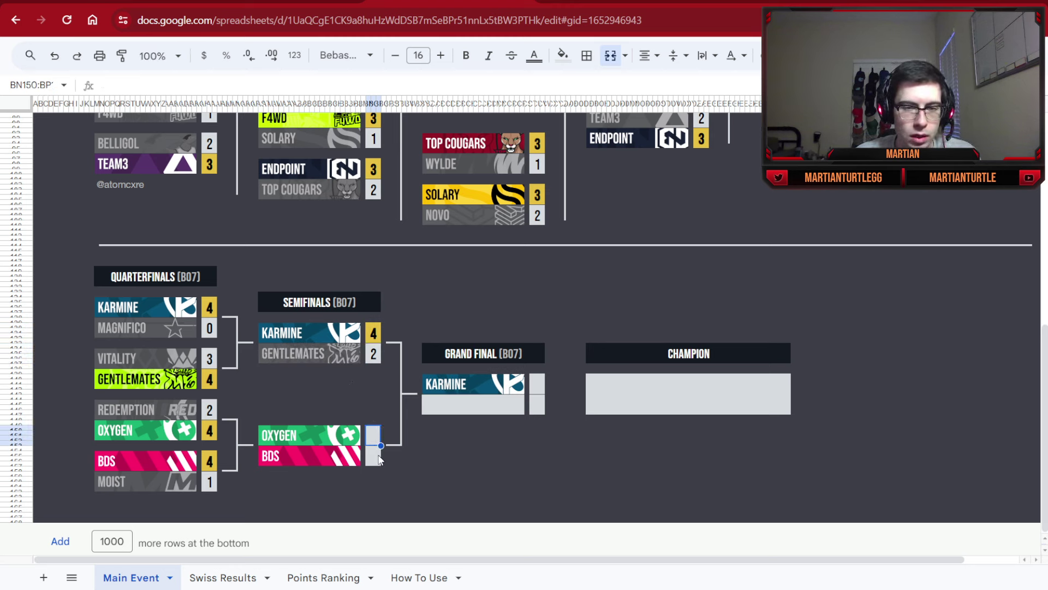
pyautogui.write('2')
pyautogui.press('Return')
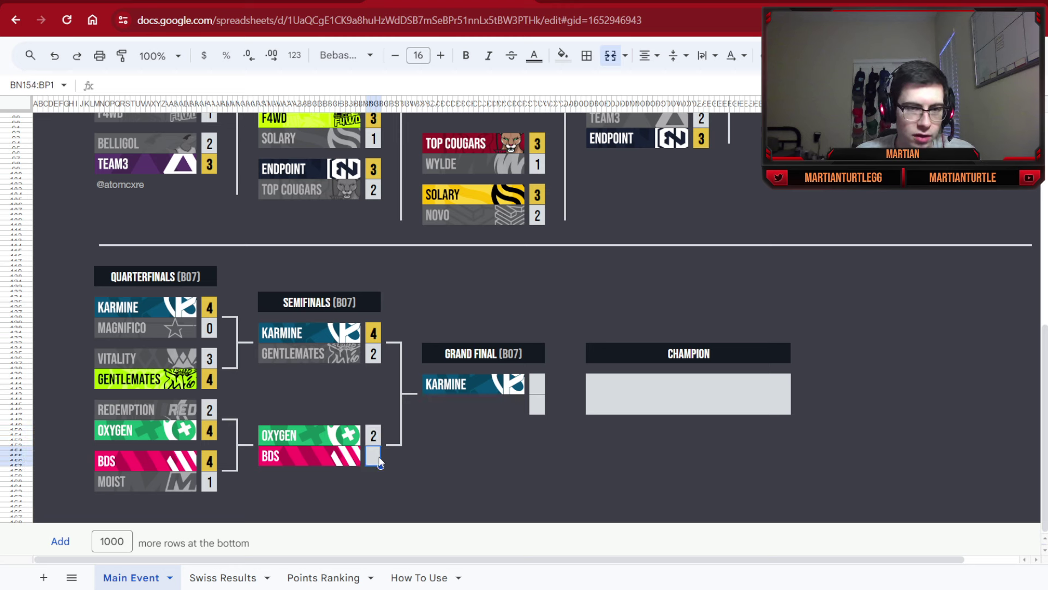
pyautogui.write('4')
# - Enter a 4–3 grand final score for BDS over Karmine
pyautogui.click(537, 392)
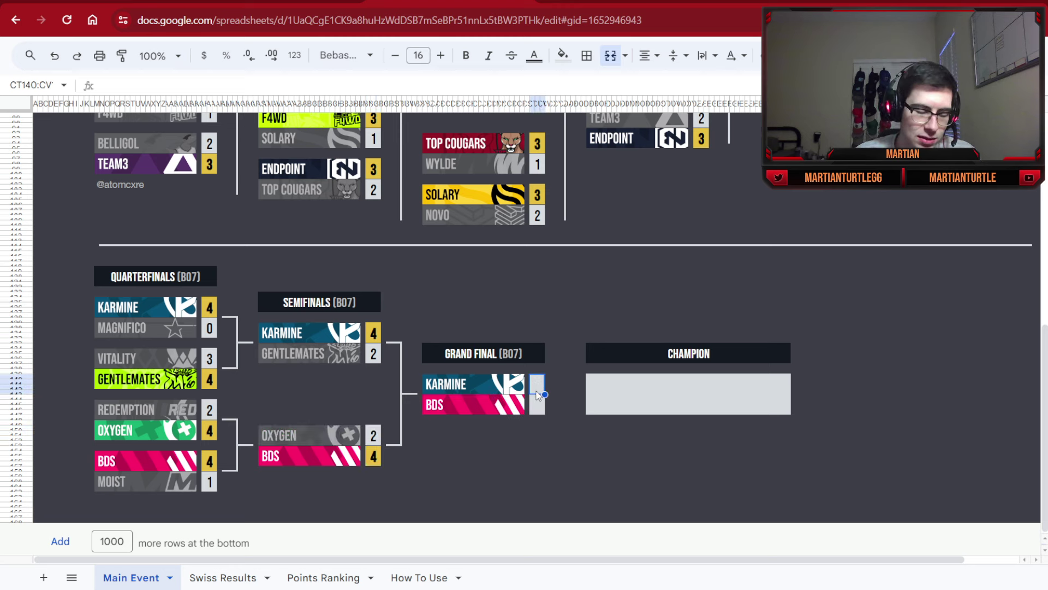
pyautogui.write('3')
pyautogui.press('Return')
pyautogui.write('4')
pyautogui.click(565, 430)
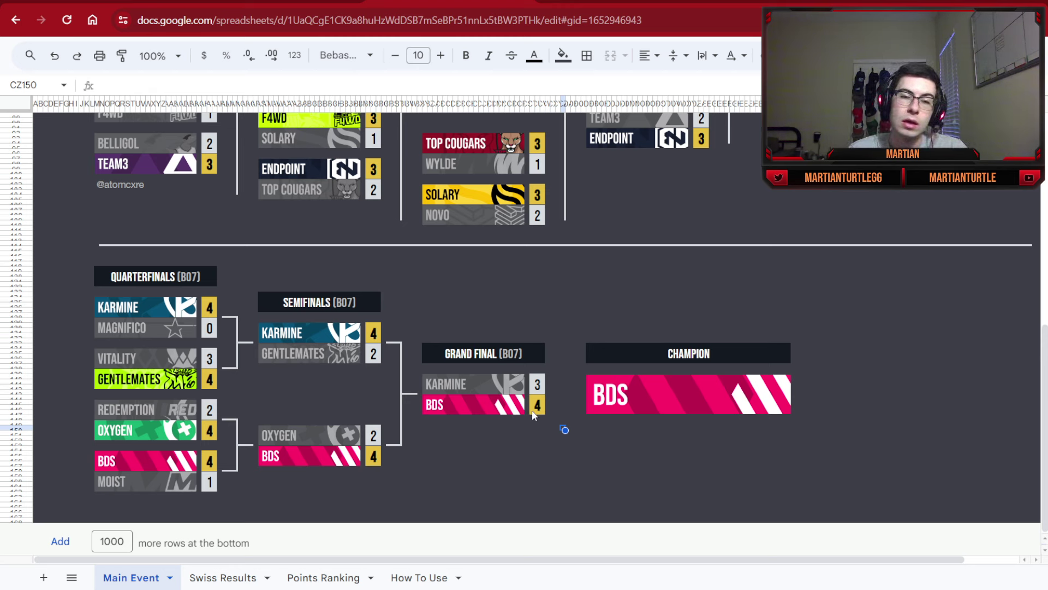
# - Examine the points ranking around the top-four cutoff, comparing Oxygen with Magnifico and Vitality, and recheck the Swiss results
pyautogui.click(323, 577)
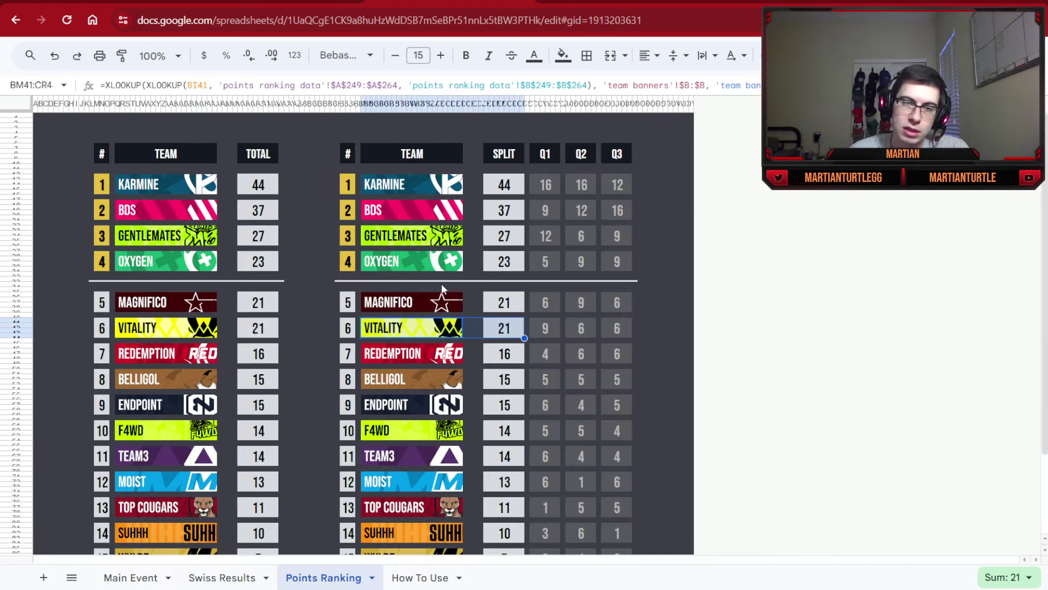
pyautogui.click(430, 264)
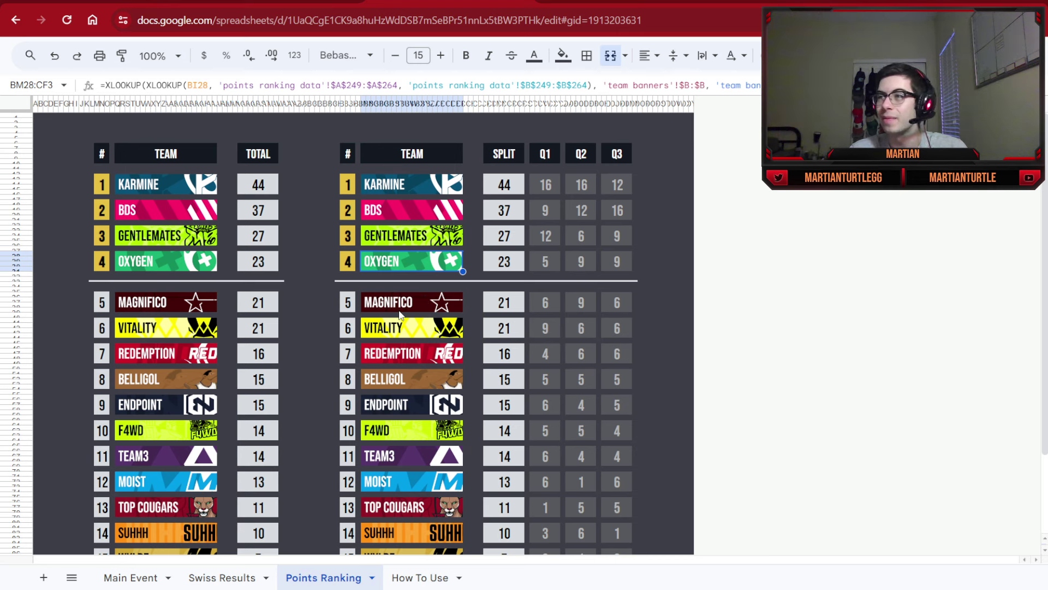
pyautogui.moveTo(399, 314); pyautogui.dragTo(406, 333)
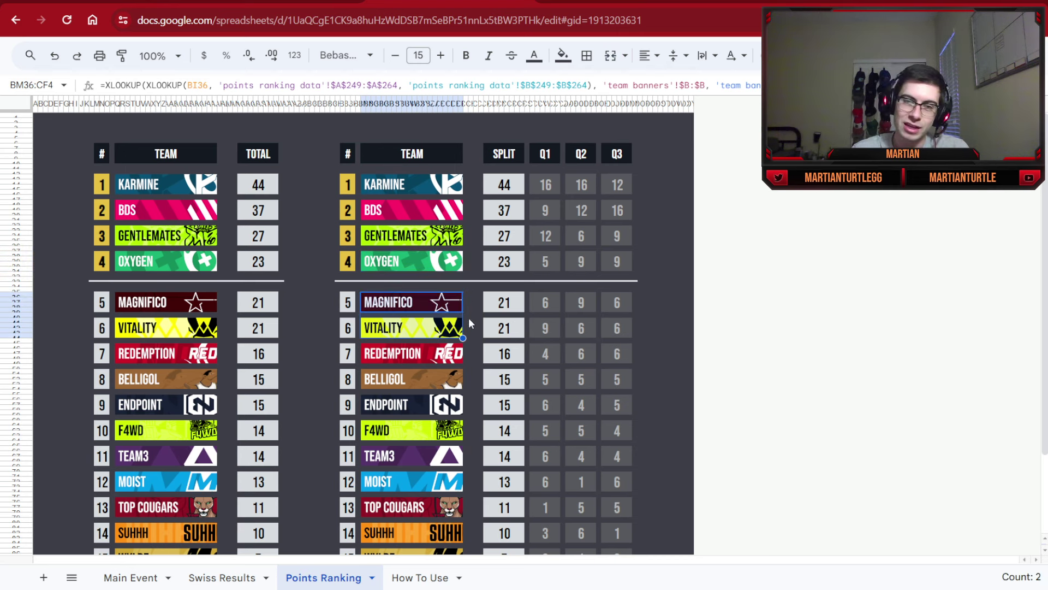
pyautogui.moveTo(493, 309); pyautogui.dragTo(500, 327)
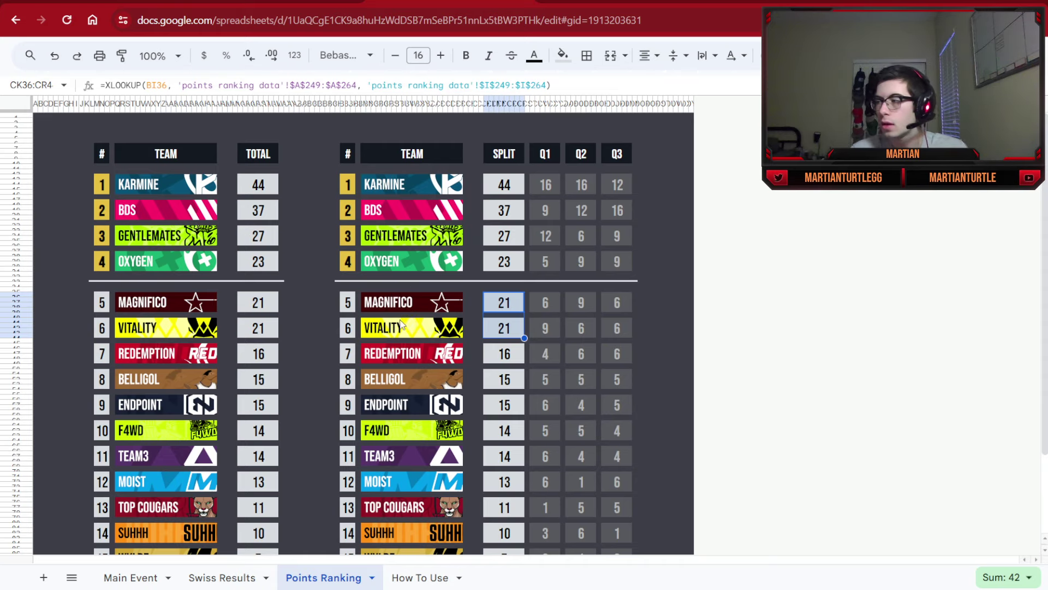
pyautogui.scroll(-3, 400, 317)
pyautogui.scroll(3, 399, 319)
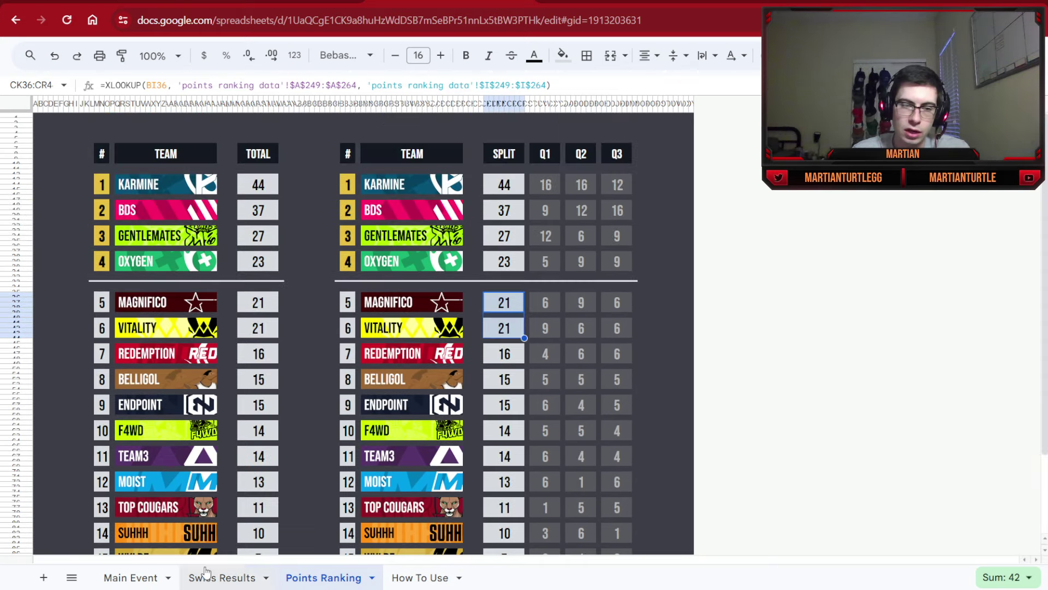
pyautogui.click(221, 578)
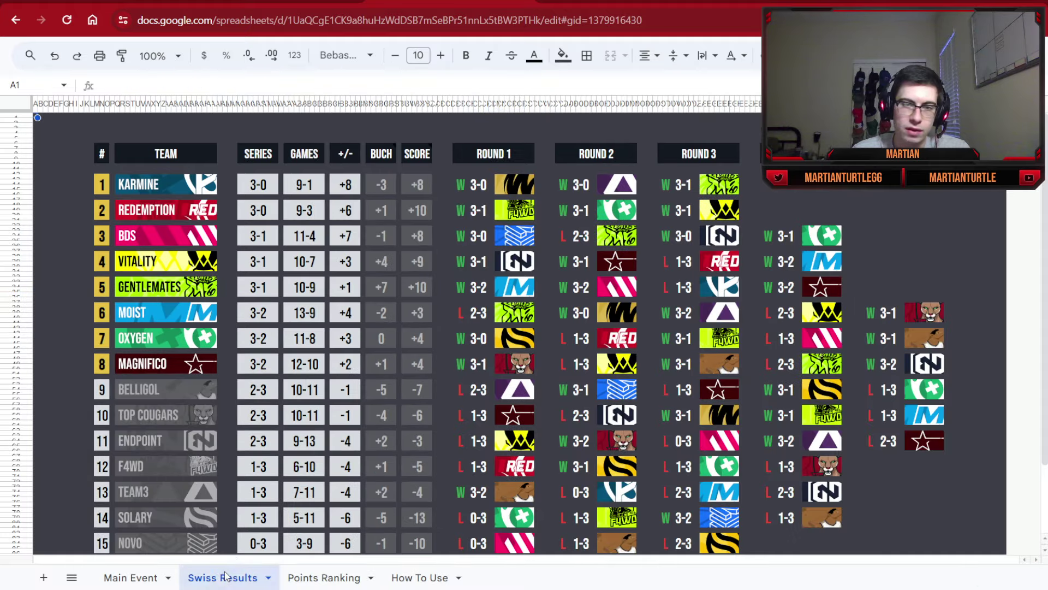
pyautogui.click(319, 580)
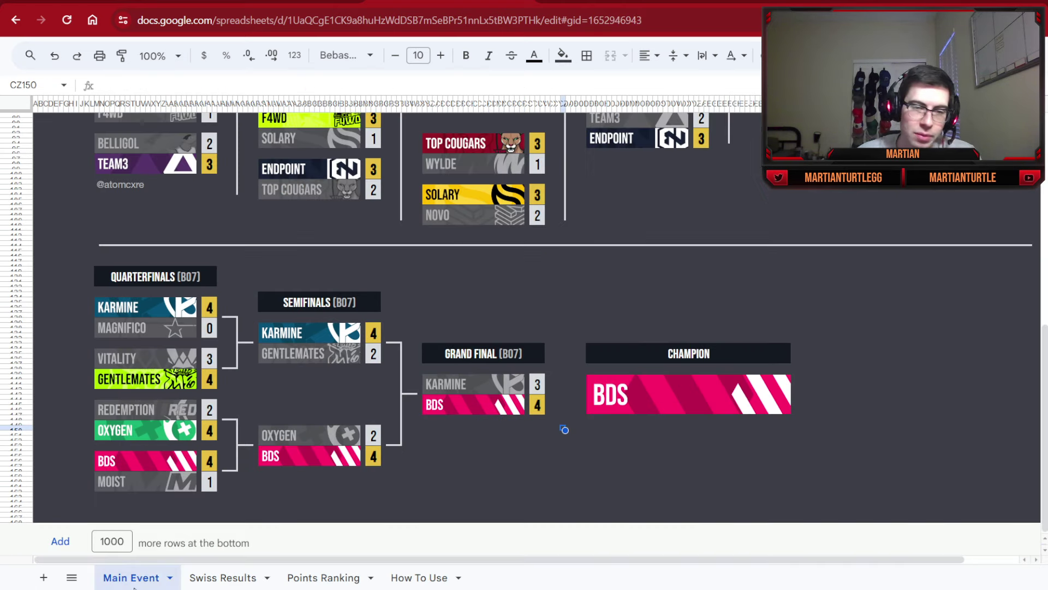
# - Review the completed playoff bracket on the main event sheet, focusing on Vitality's quarterfinal against Gentlemates
pyautogui.click(134, 578)
pyautogui.click(445, 447)
pyautogui.click(329, 407)
pyautogui.click(178, 356)
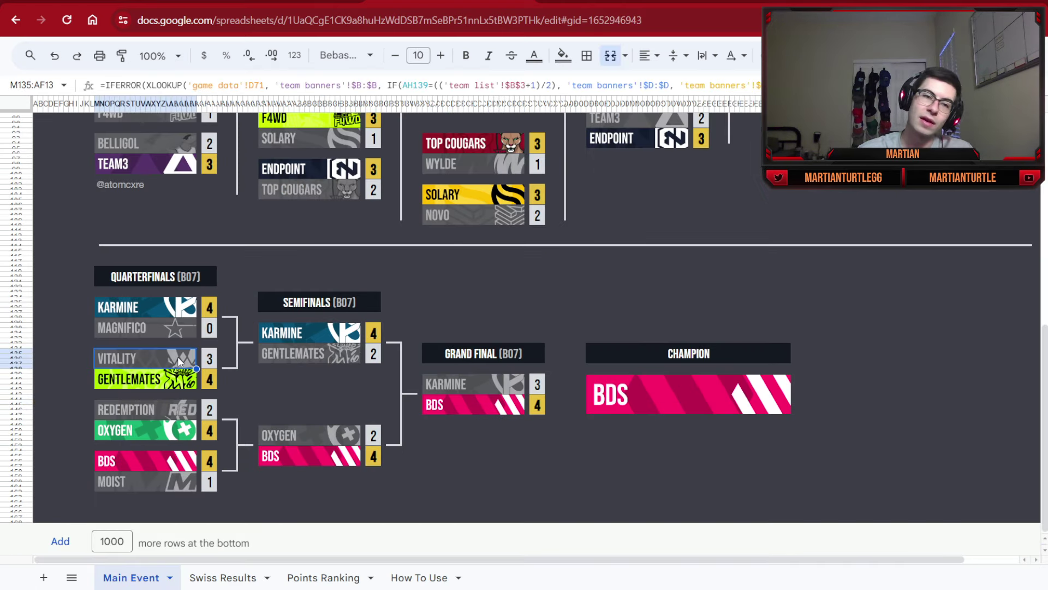